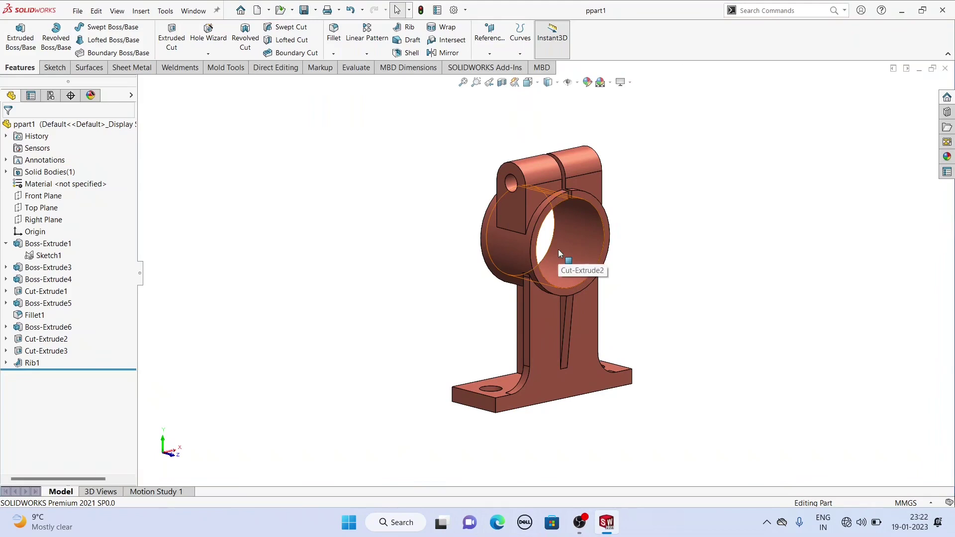
# - Consult the bracket's reference drawing, then replace the open ppart1 model with a new Part document
pyautogui.click(901, 10)
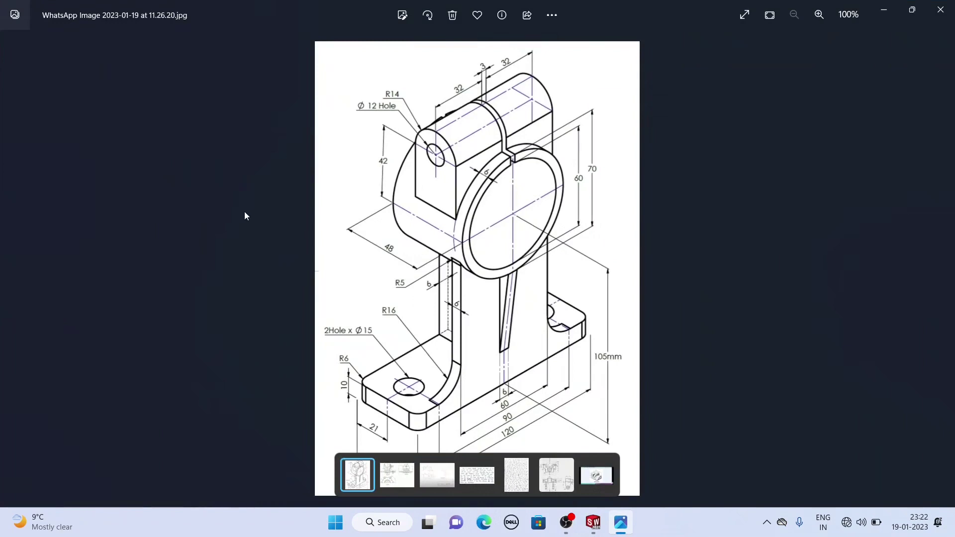
pyautogui.click(593, 522)
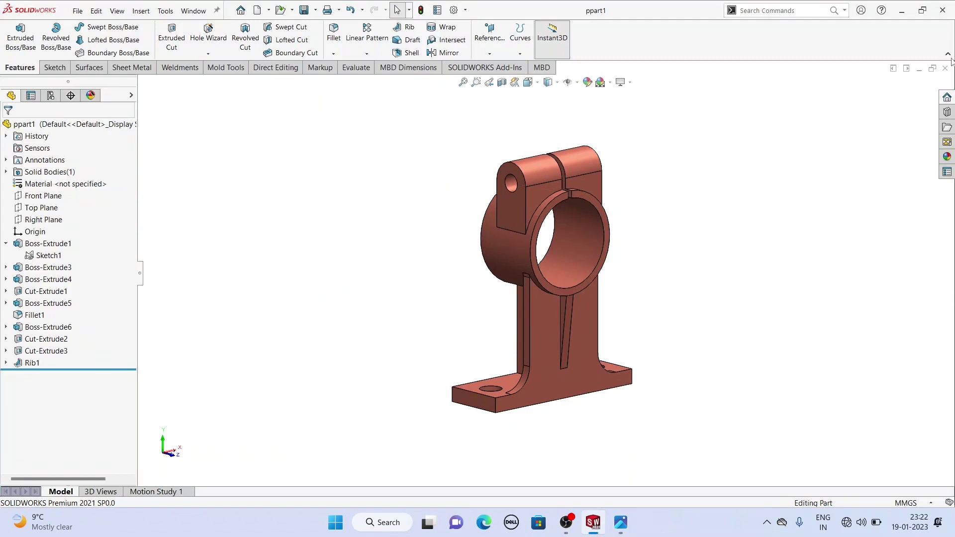
pyautogui.click(945, 68)
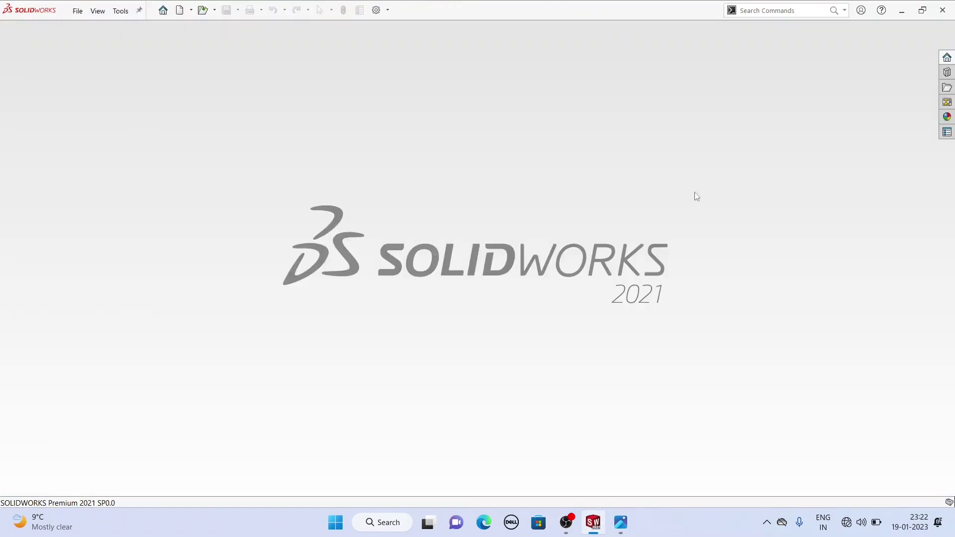
pyautogui.click(77, 11)
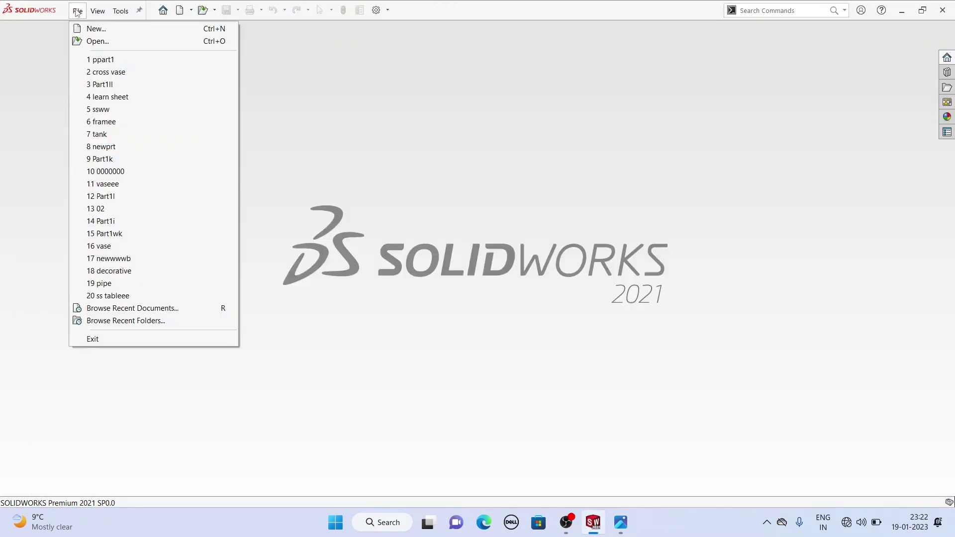
pyautogui.click(93, 30)
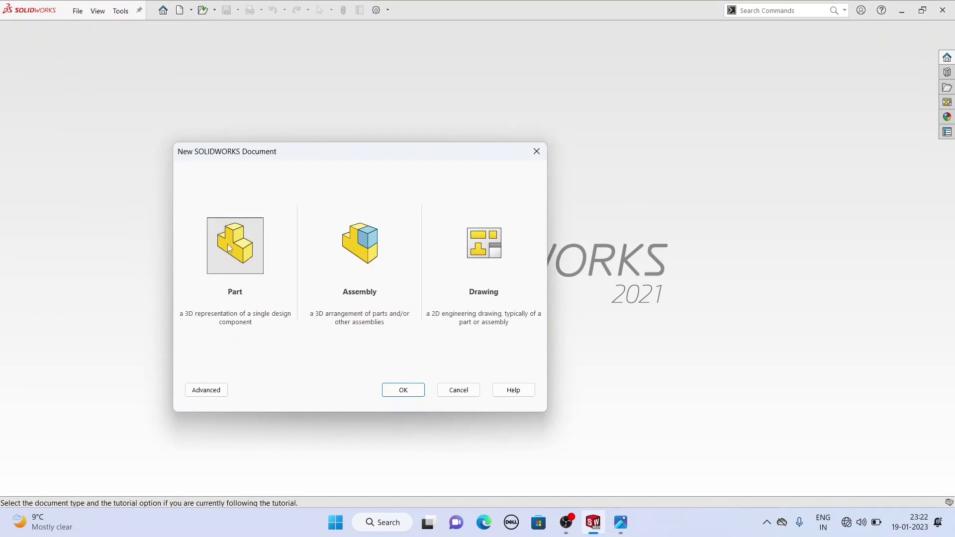
pyautogui.click(411, 389)
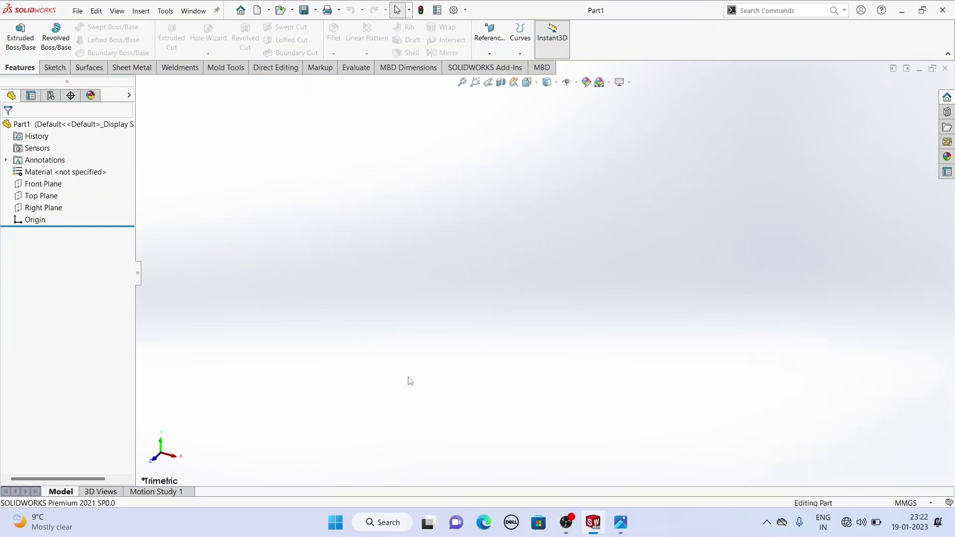
# - Sketch a circle about 88 mm in diameter on the Front Plane, centred on the origin, consulting the reference drawing for its size
pyautogui.click(47, 188)
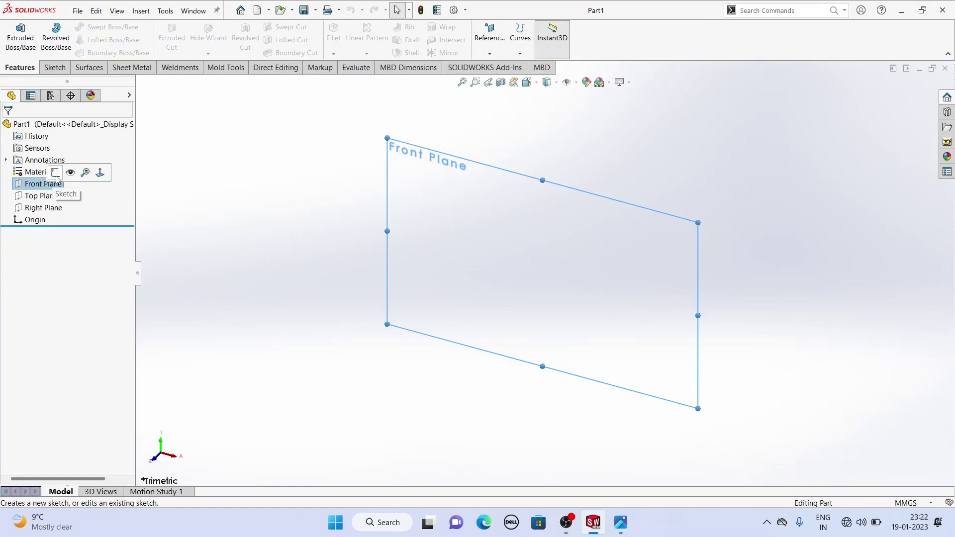
pyautogui.click(55, 175)
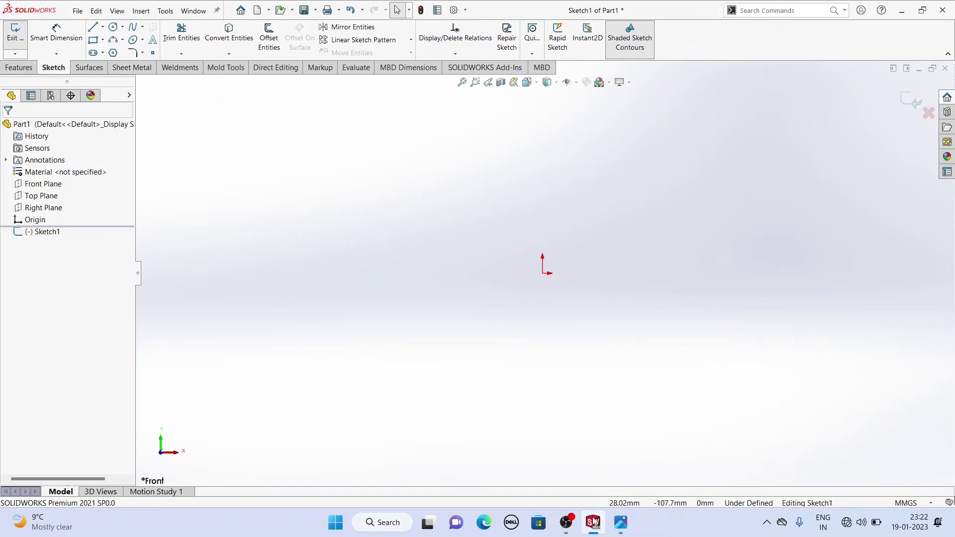
pyautogui.click(620, 522)
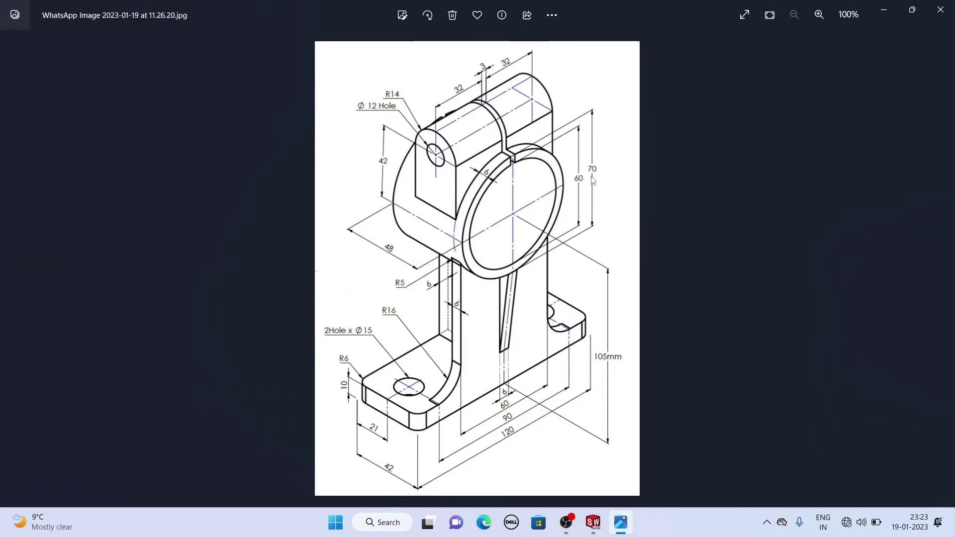
pyautogui.click(599, 523)
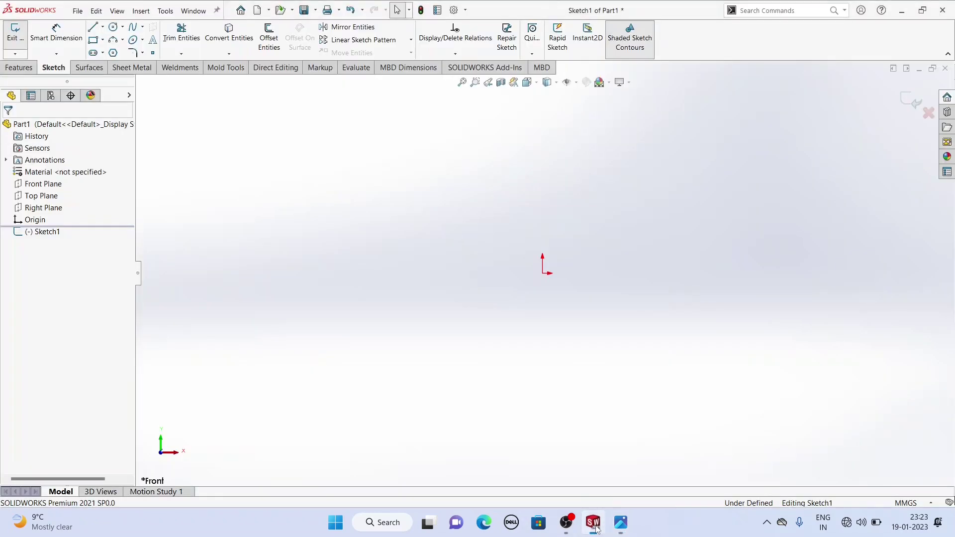
pyautogui.click(114, 27)
pyautogui.moveTo(542, 273); pyautogui.dragTo(588, 354)
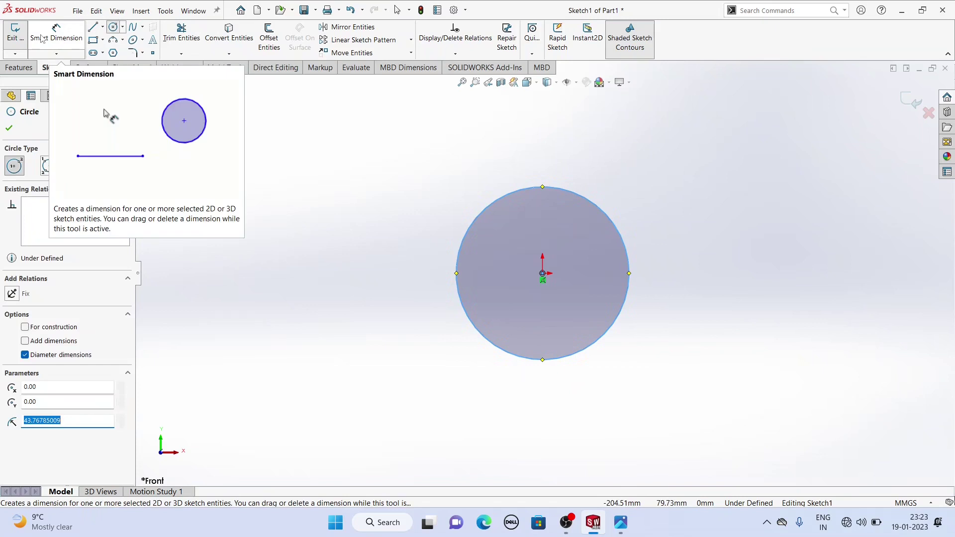
# - Dimension the circle's diameter as 70 mm
pyautogui.click(64, 45)
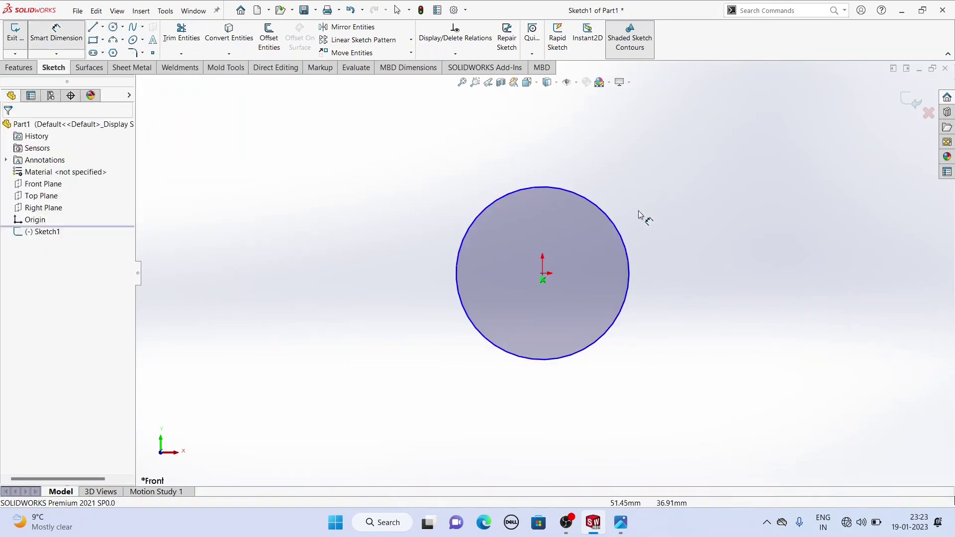
pyautogui.click(625, 255)
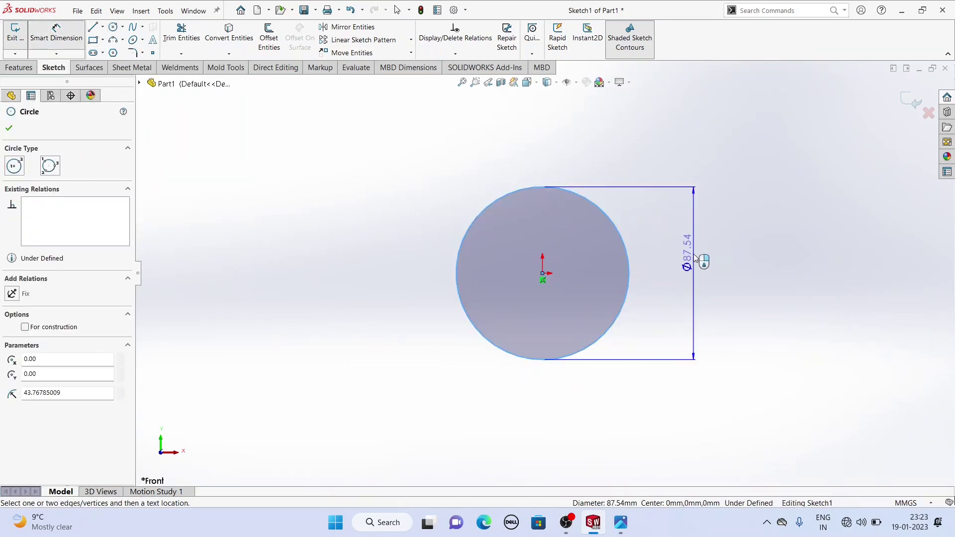
pyautogui.click(694, 255)
pyautogui.write('70')
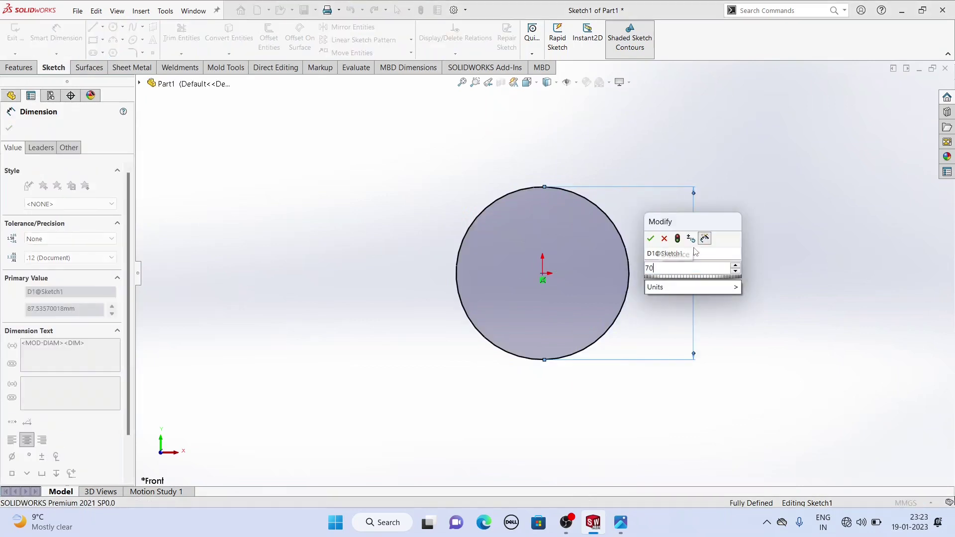
pyautogui.press('Return')
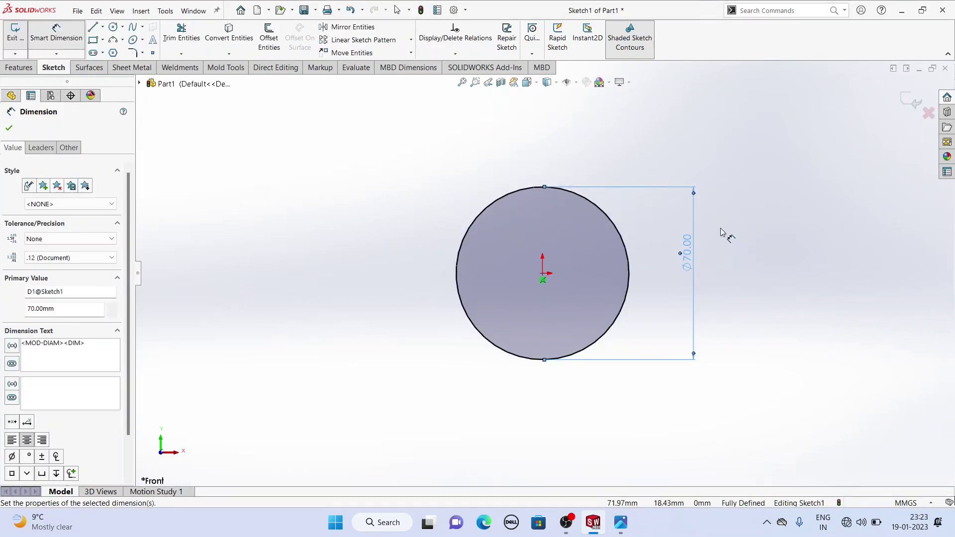
# - Extrude the circle as a blind boss 48 mm deep, taking the depth from the reference drawing
pyautogui.click(18, 69)
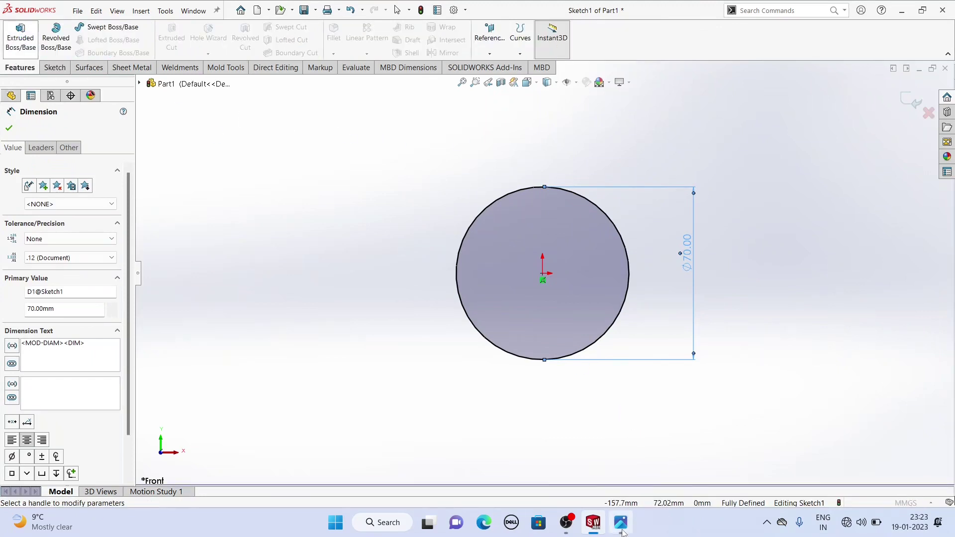
pyautogui.moveTo(619, 528)
pyautogui.click(619, 462)
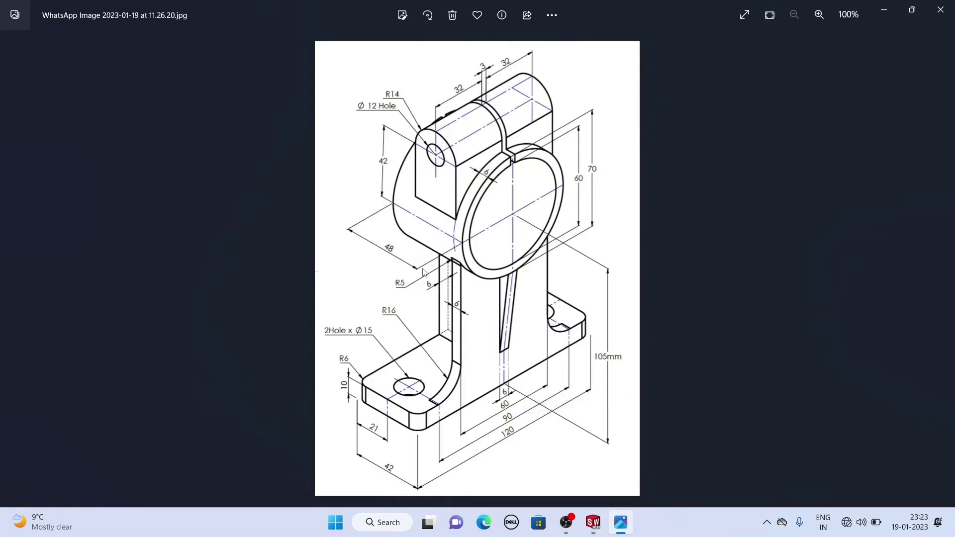
pyautogui.click(593, 522)
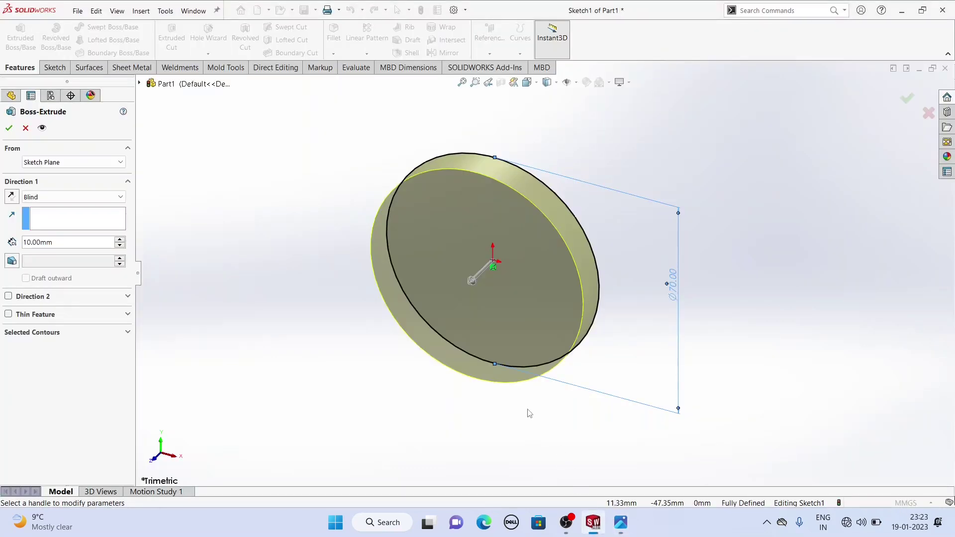
pyautogui.doubleClick(64, 243)
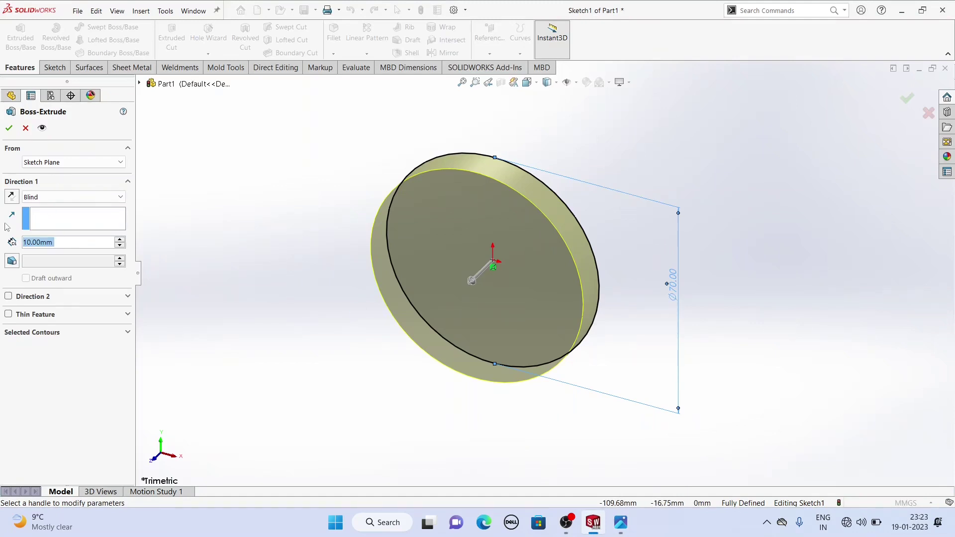
pyautogui.write('48')
pyautogui.press('Return')
pyautogui.moveTo(549, 312); pyautogui.dragTo(248, 249, button='middle')
pyautogui.press('Return')
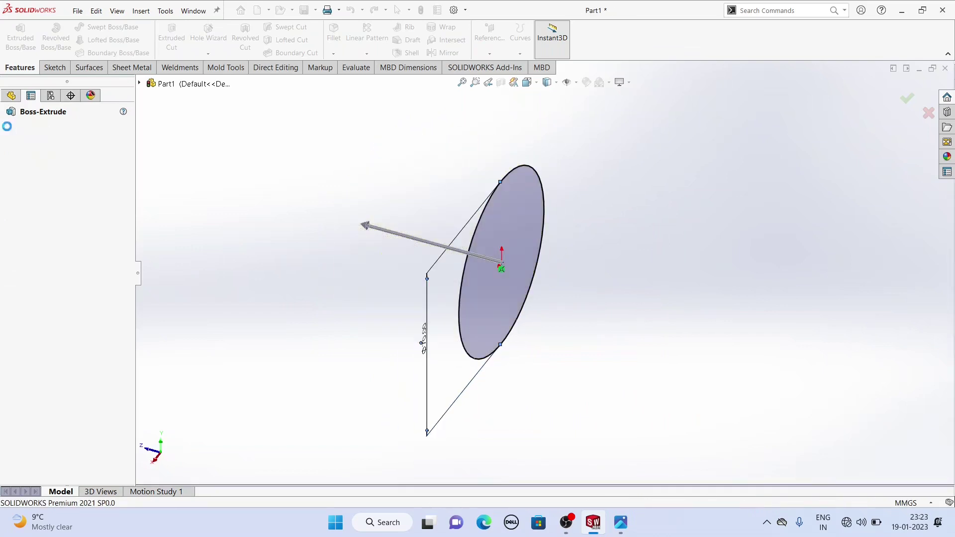
# - Start a sketch on the cylinder's back face and draw a vertical centerline about 152 mm long down from the origin
pyautogui.click(621, 523)
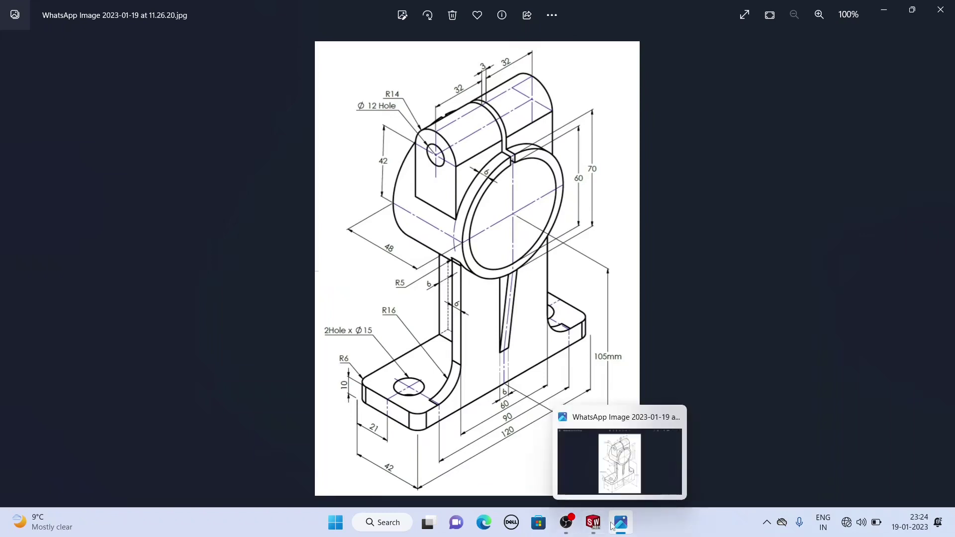
pyautogui.click(593, 527)
pyautogui.moveTo(441, 378); pyautogui.dragTo(392, 311, button='middle')
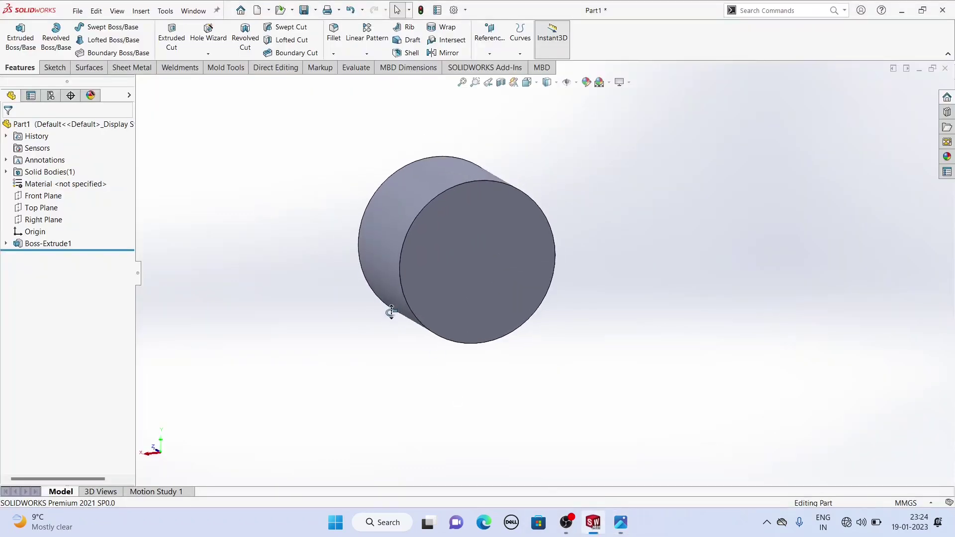
pyautogui.click(459, 267)
pyautogui.click(497, 251)
pyautogui.scroll(4, 527, 311)
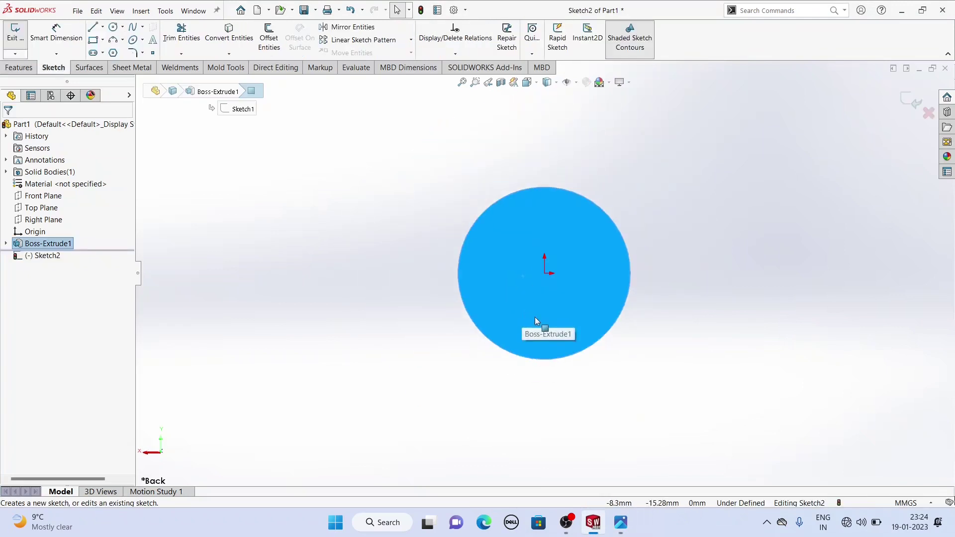
pyautogui.scroll(-2, 517, 333)
pyautogui.scroll(1, 517, 333)
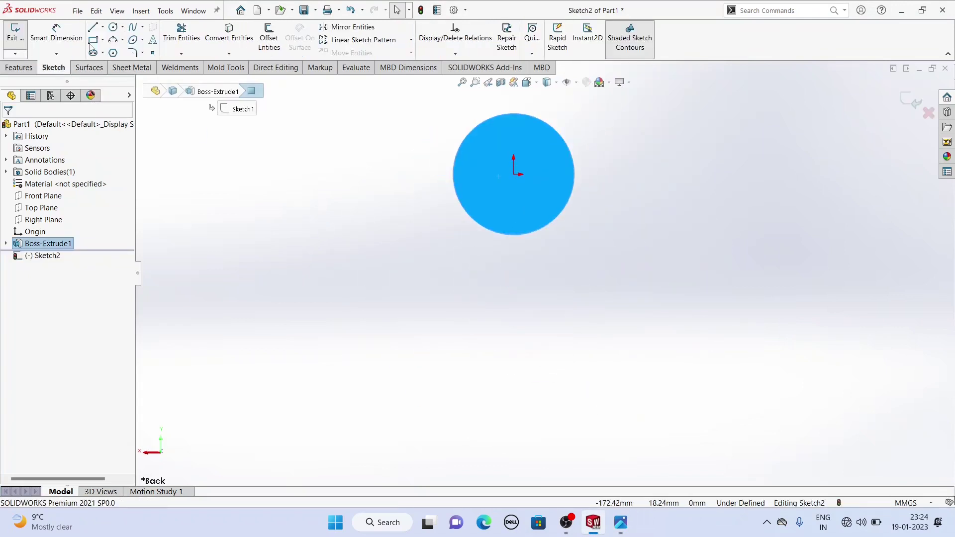
pyautogui.click(102, 27)
pyautogui.click(119, 52)
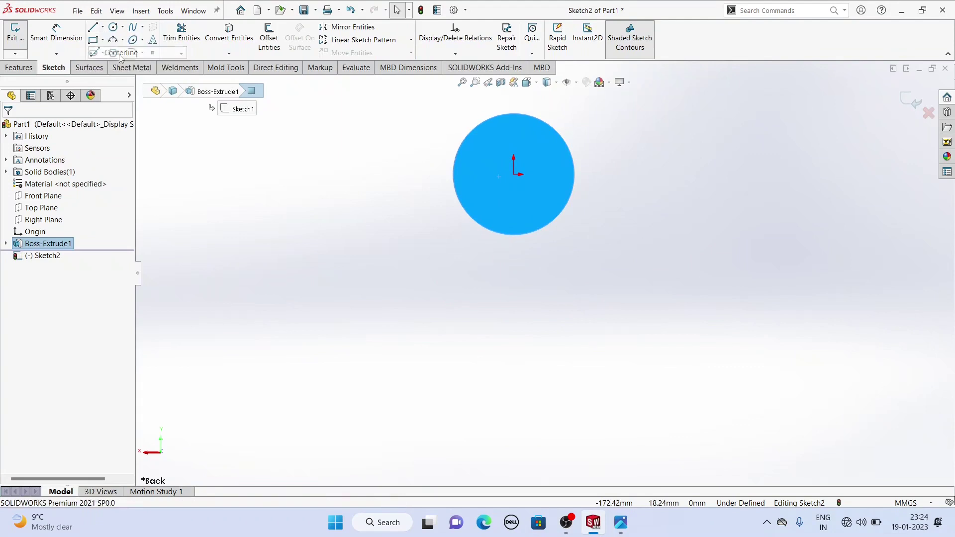
pyautogui.click(513, 174)
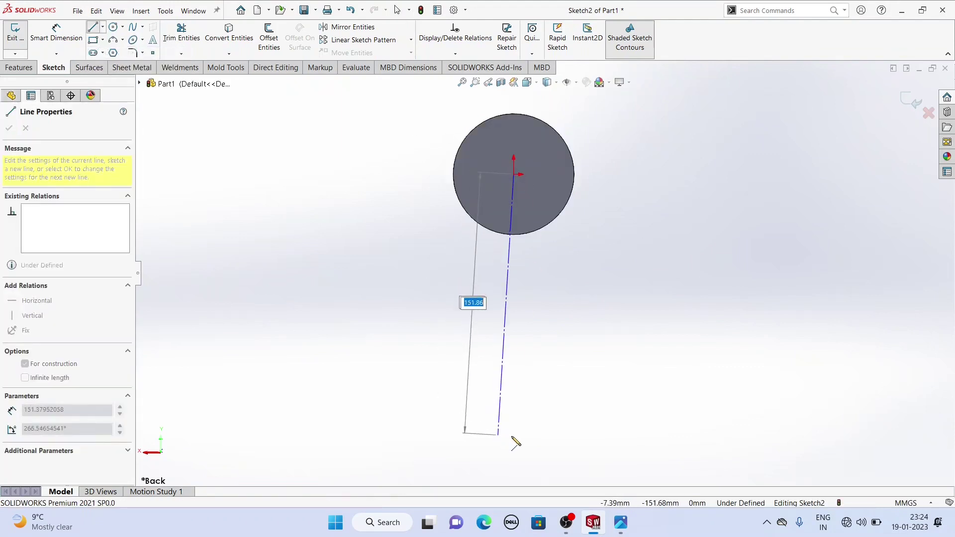
pyautogui.click(514, 437)
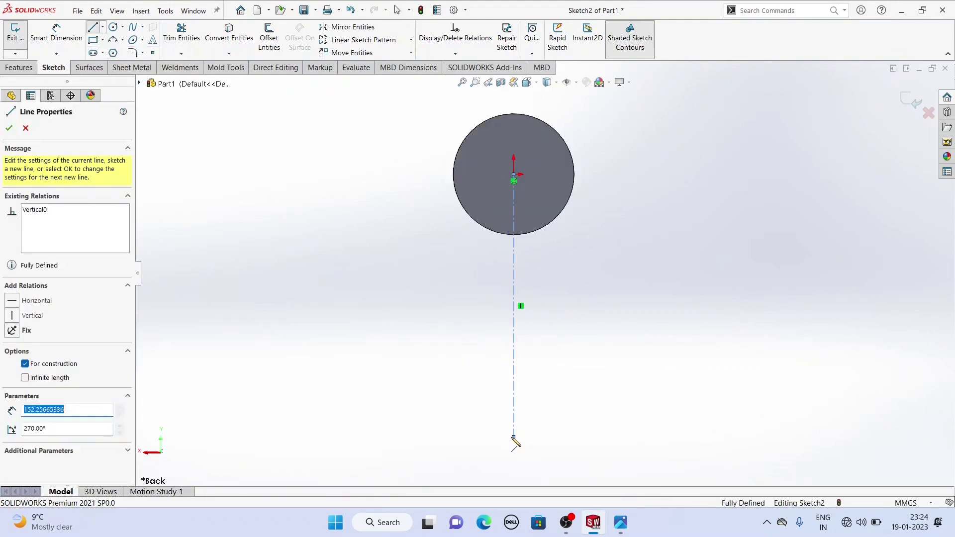
# - Draw a wide corner rectangle below the cylinder, crossing the lower part of the vertical centerline
pyautogui.click(102, 39)
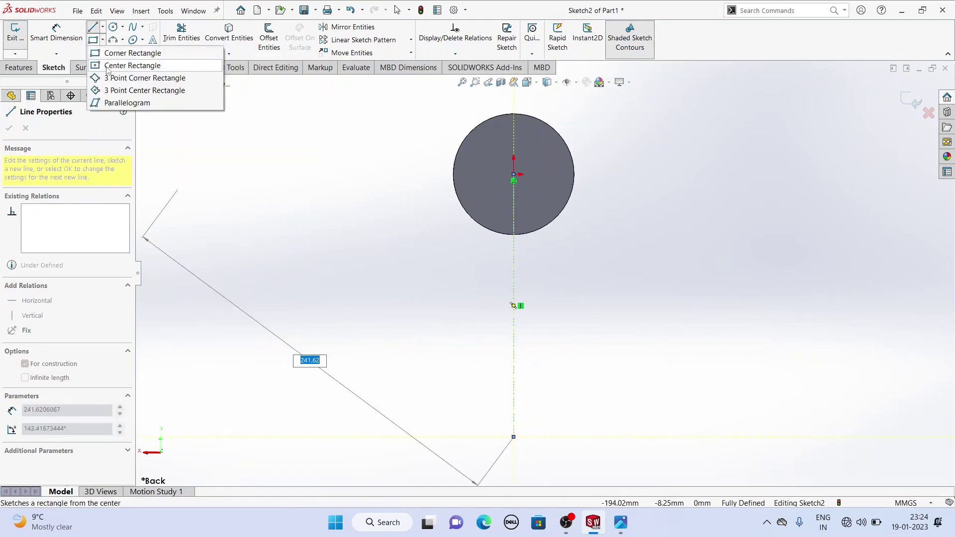
pyautogui.click(107, 66)
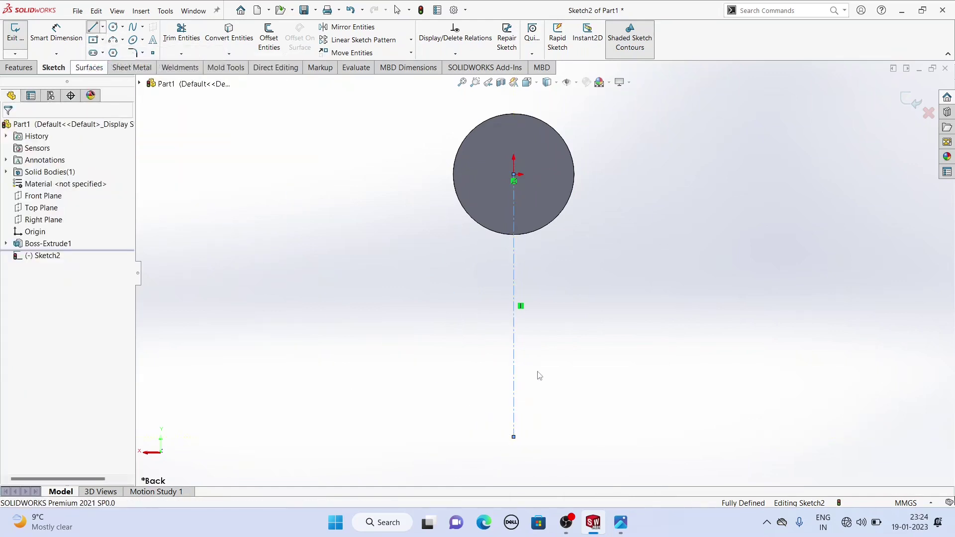
pyautogui.click(103, 40)
pyautogui.click(111, 64)
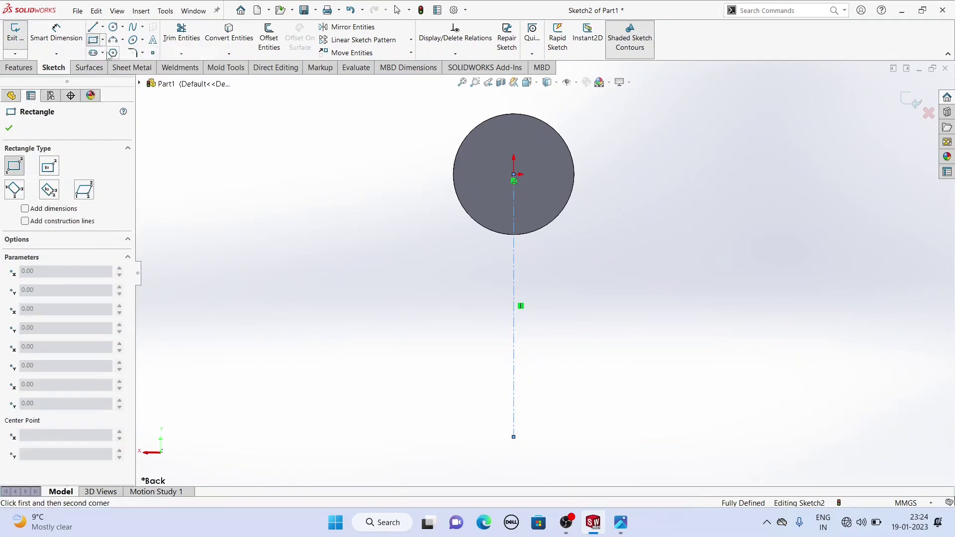
pyautogui.click(405, 375)
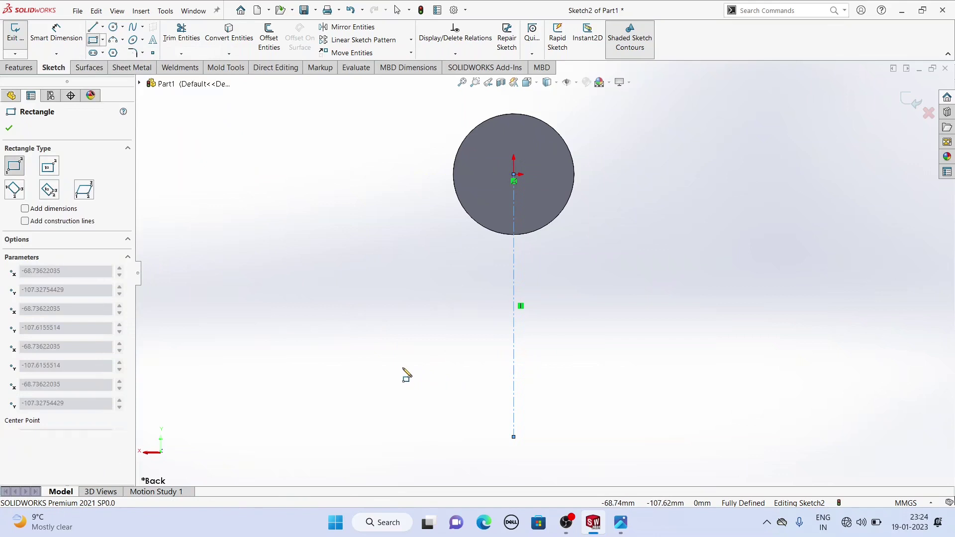
pyautogui.click(679, 407)
pyautogui.press('Escape')
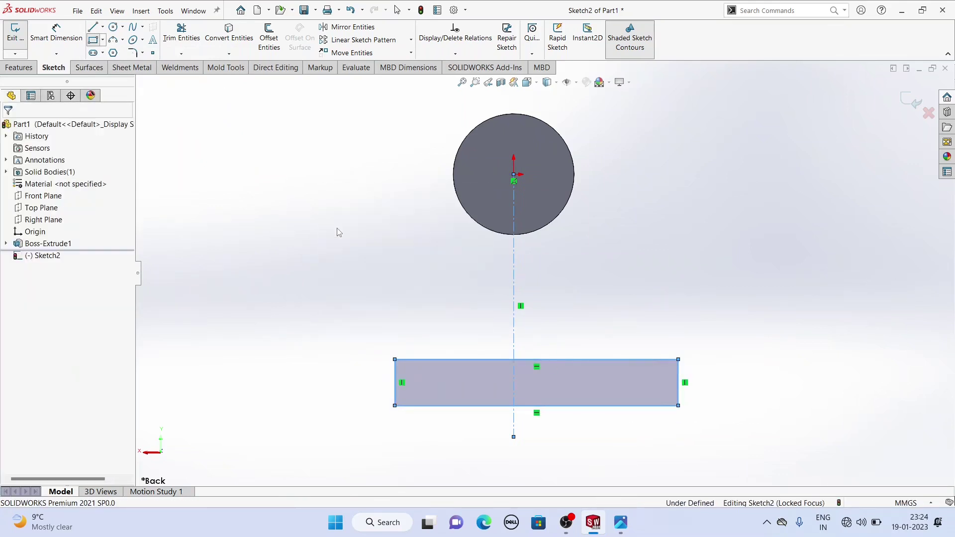
# - Make the rectangle's two vertical sides symmetric about the vertical centerline
pyautogui.click(514, 338)
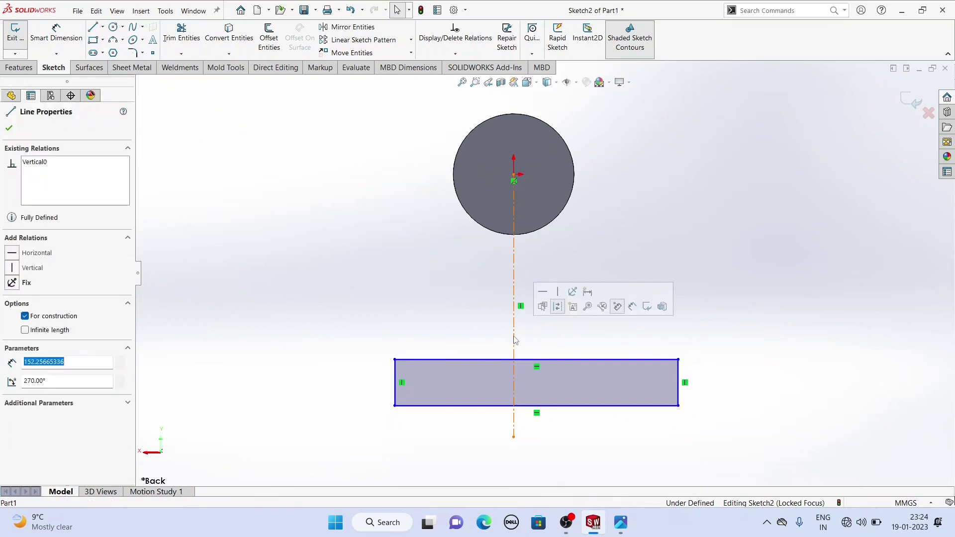
pyautogui.click(389, 288)
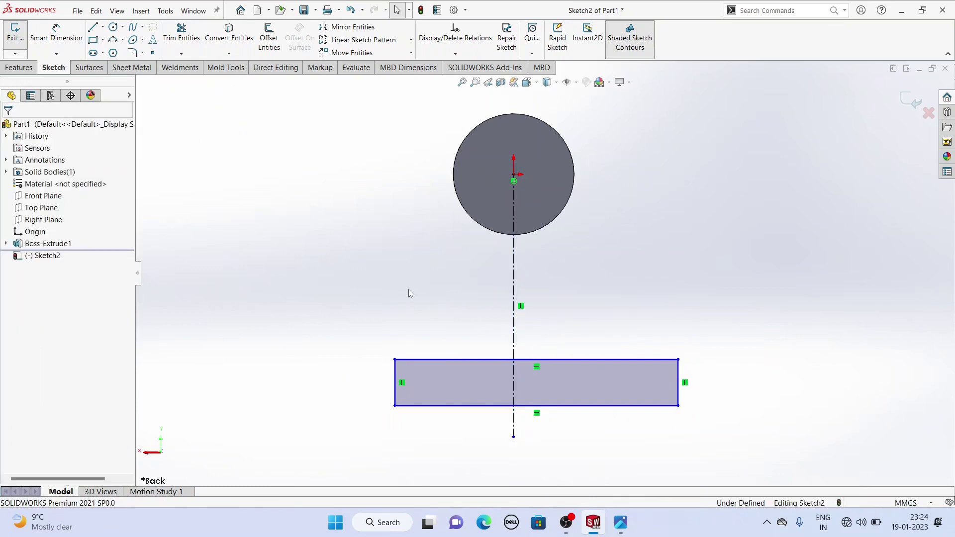
pyautogui.click(516, 334)
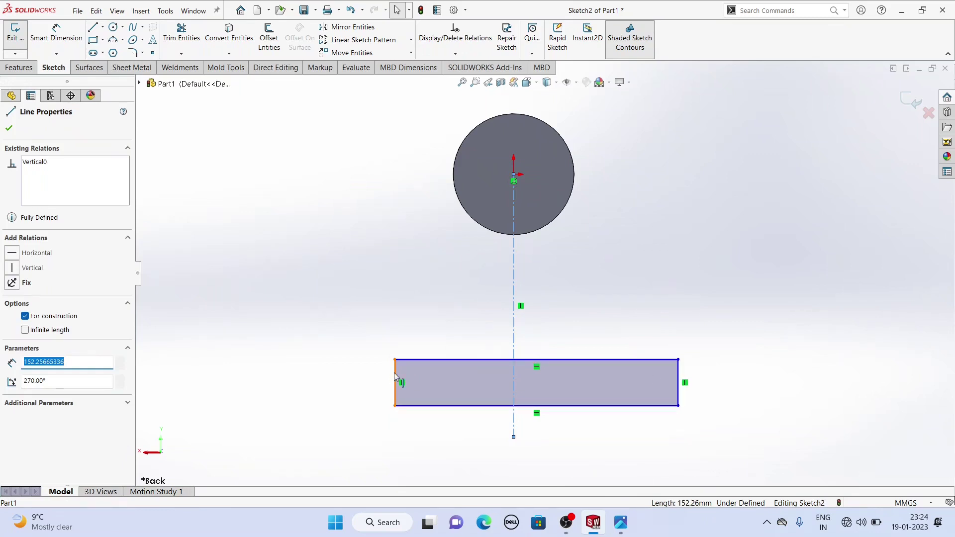
pyautogui.keyDown('ctrl'); pyautogui.click(394, 372); pyautogui.keyUp('ctrl')
pyautogui.keyDown('ctrl'); pyautogui.click(676, 373); pyautogui.keyUp('ctrl')
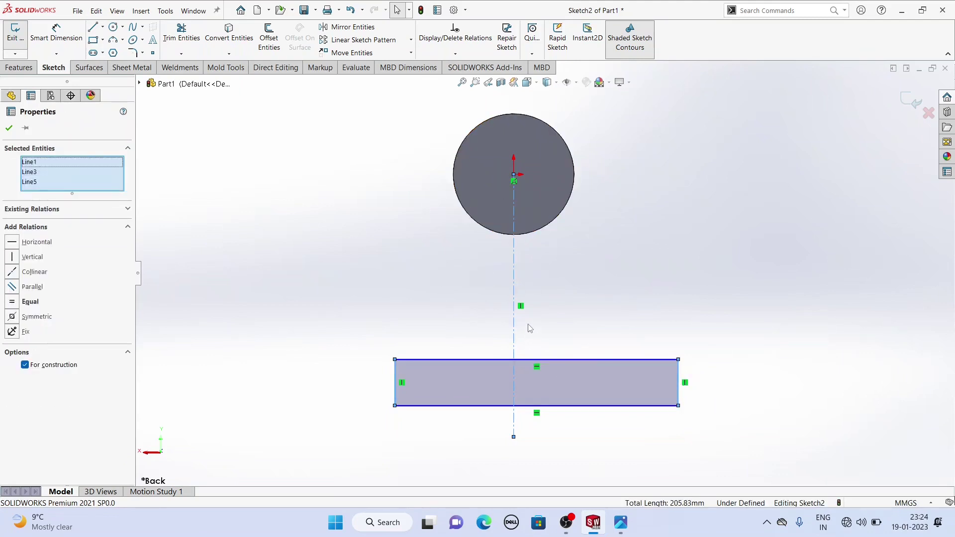
pyautogui.click(13, 317)
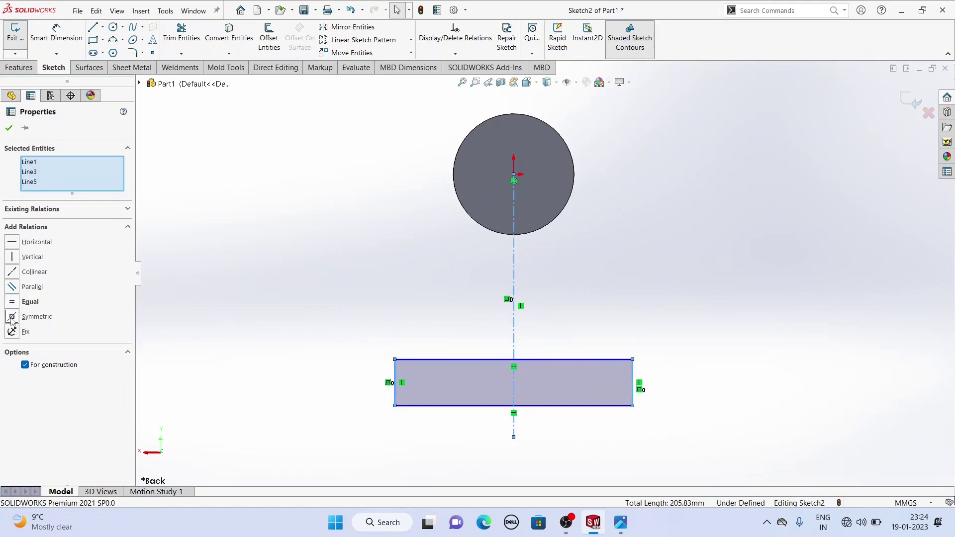
pyautogui.click(5, 129)
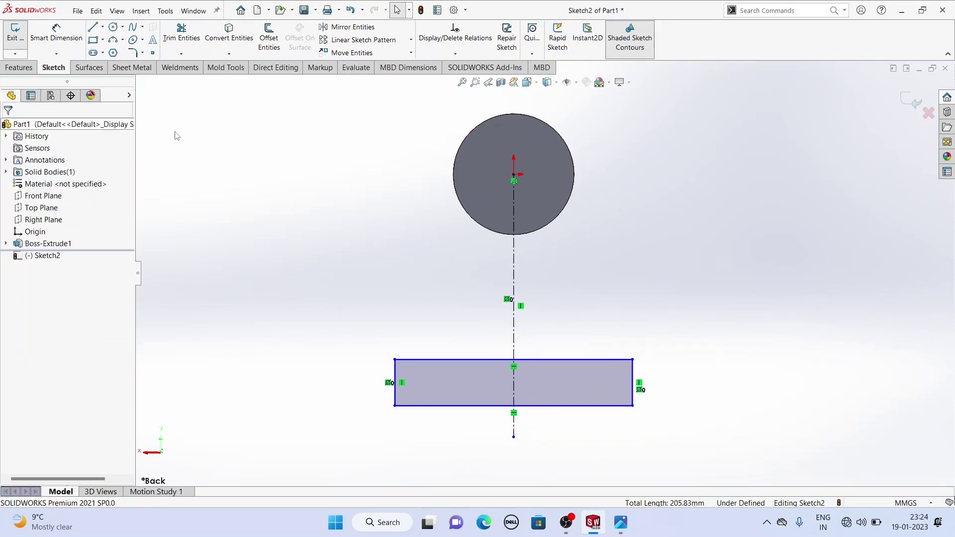
# - Dimension the rectangle below the cylinder as 120 mm wide and 10 mm high
pyautogui.click(485, 406)
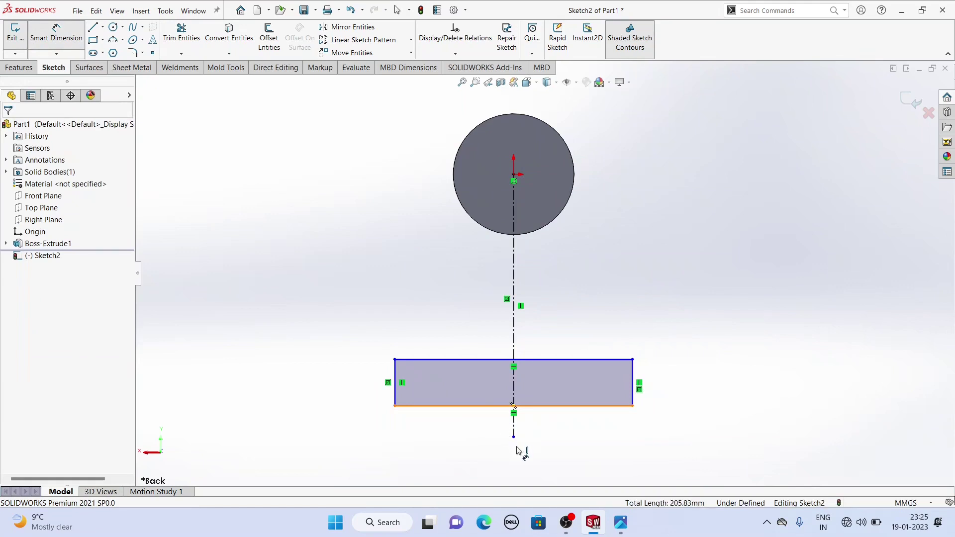
pyautogui.click(494, 452)
pyautogui.write('120')
pyautogui.press('Return')
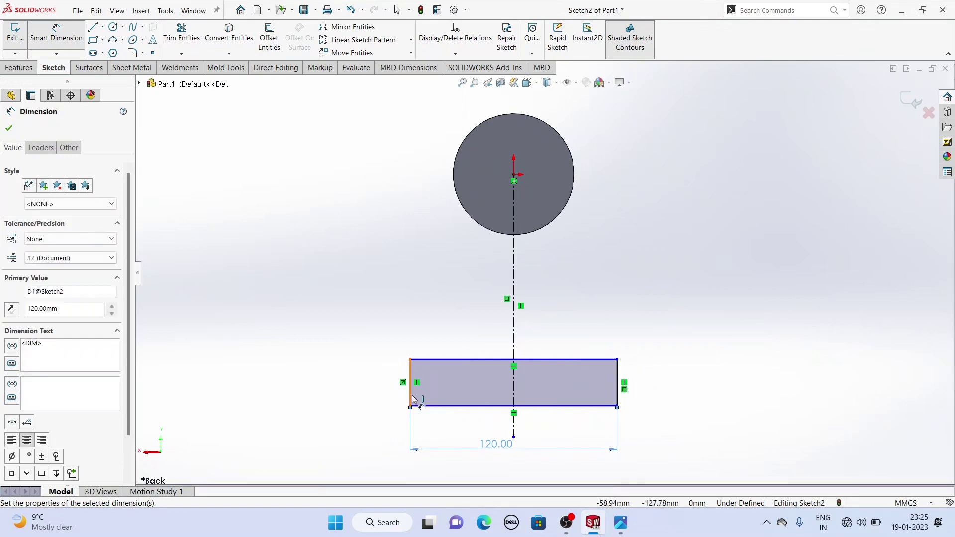
pyautogui.click(410, 396)
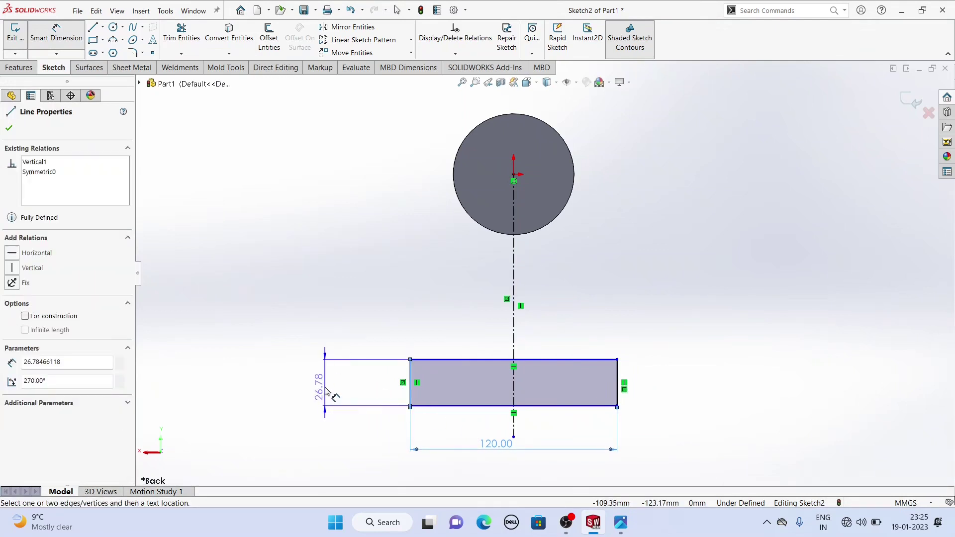
pyautogui.click(325, 391)
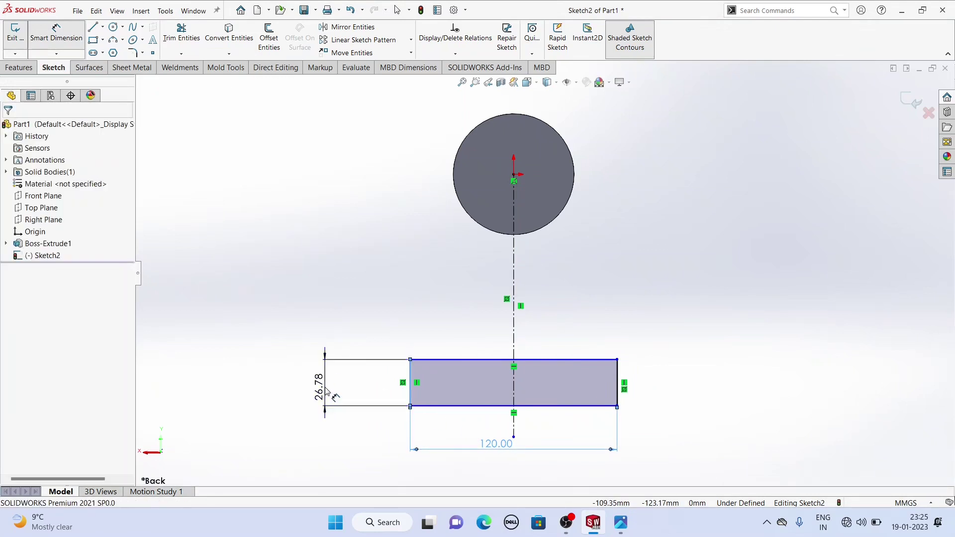
pyautogui.write('10')
pyautogui.press('Return')
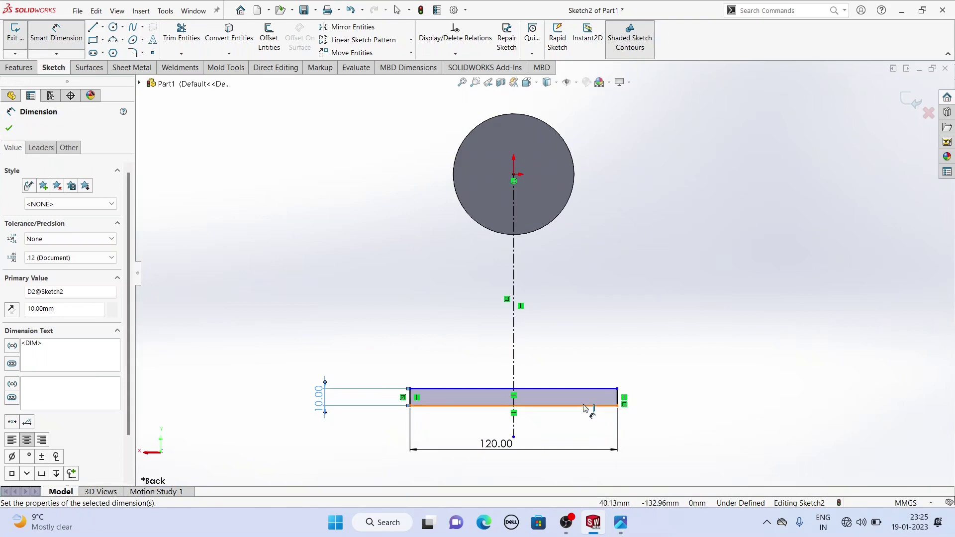
# - Dimension the vertical distance from the origin to the rectangle's bottom edge as 105 mm, taking the value from the reference drawing
pyautogui.click(619, 531)
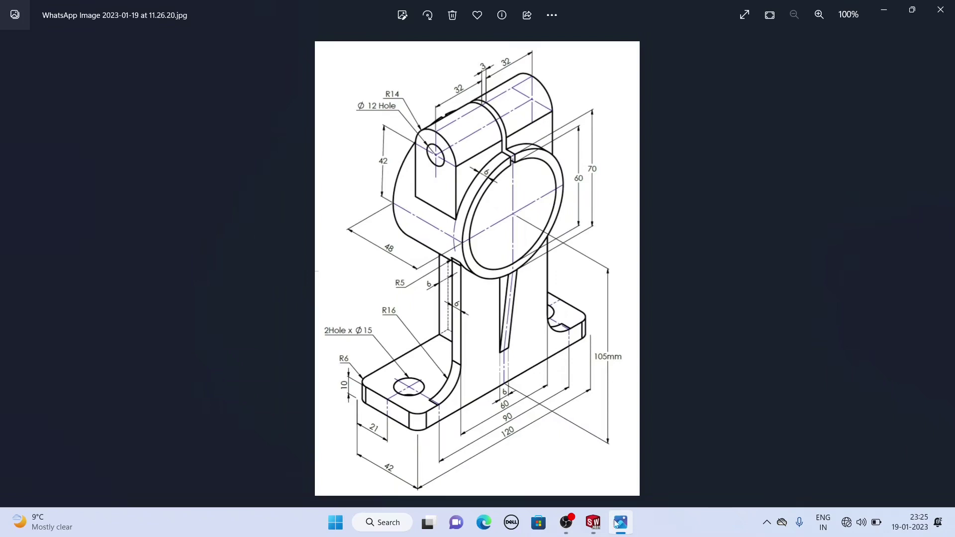
pyautogui.click(592, 522)
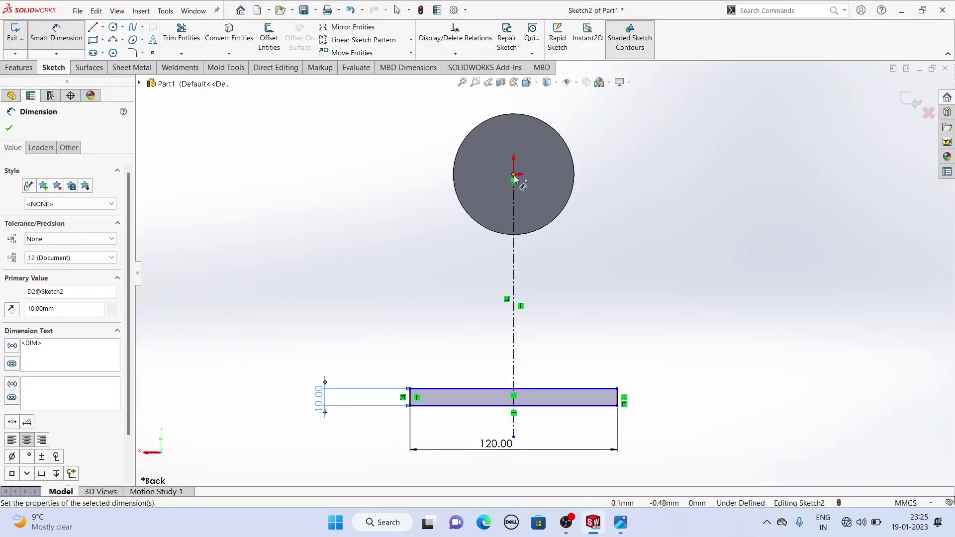
pyautogui.click(514, 175)
pyautogui.click(585, 407)
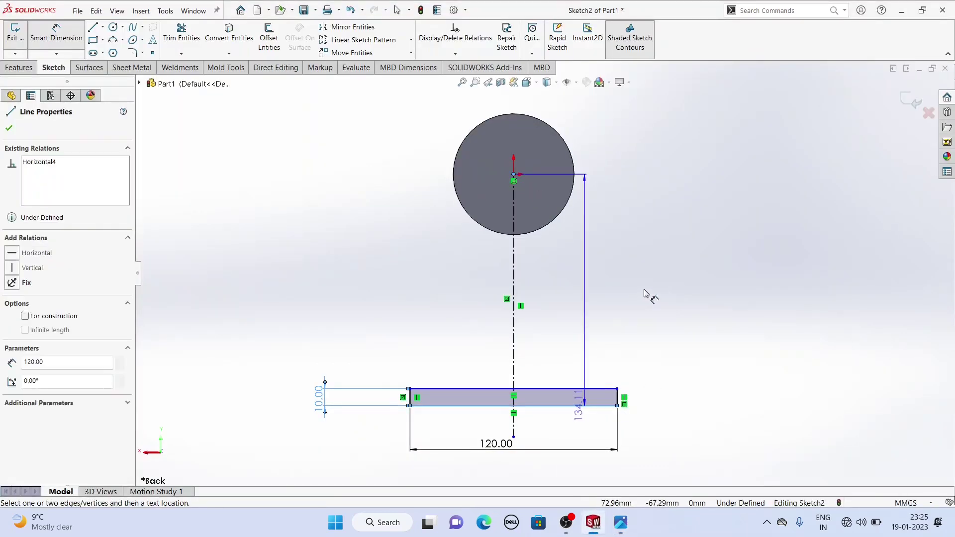
pyautogui.click(668, 294)
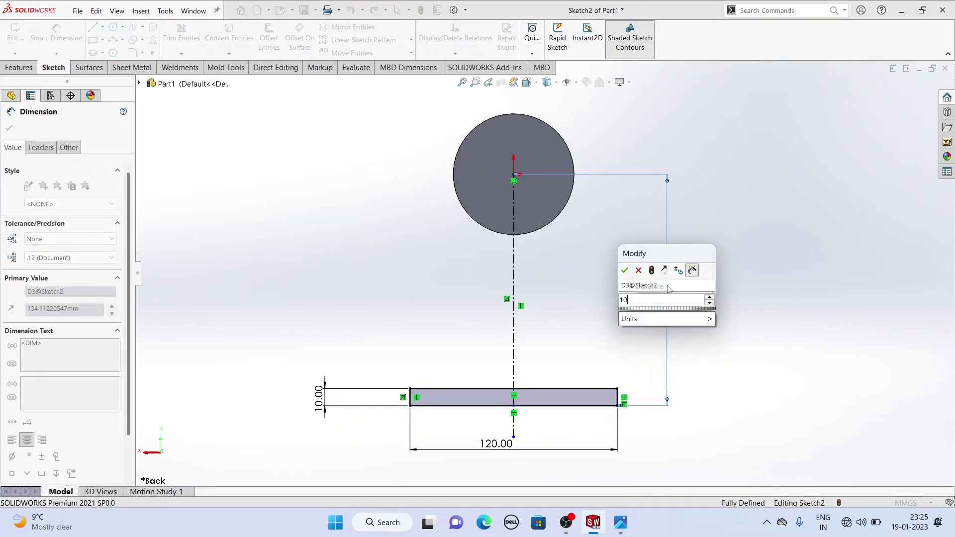
pyautogui.press('Return')
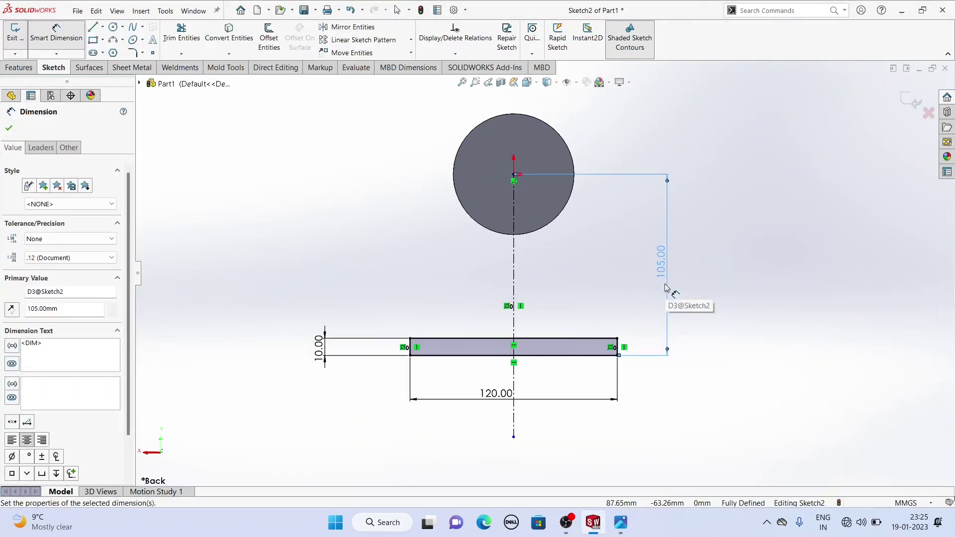
# - Begin a boss extrusion of the base rectangle, starting at a 6 mm offset from the sketch plane, reversed toward the cylinder's side
pyautogui.click(24, 68)
pyautogui.click(624, 524)
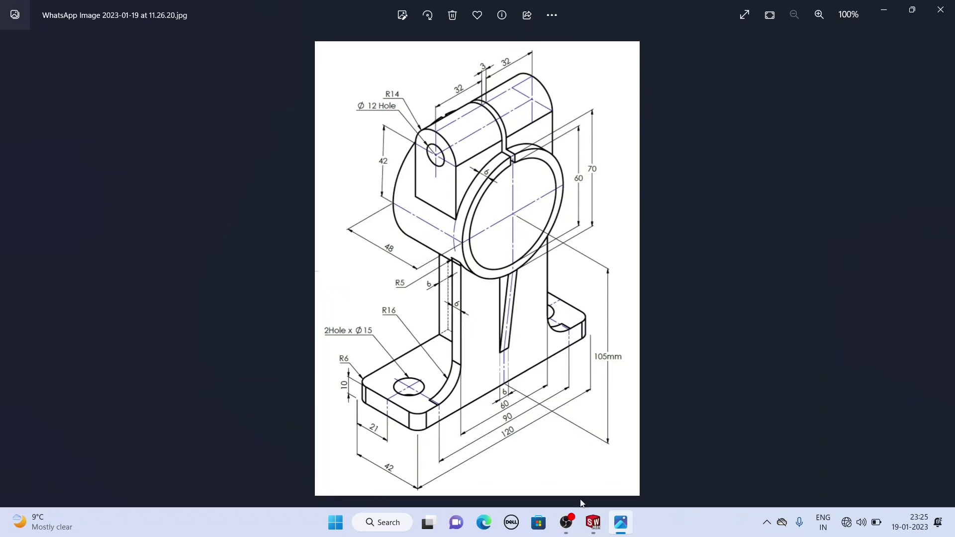
pyautogui.click(592, 522)
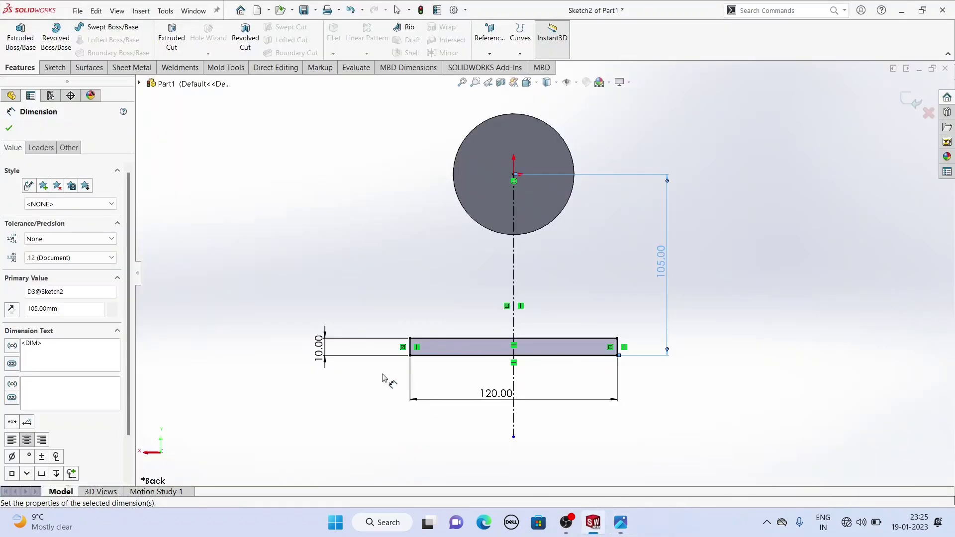
pyautogui.moveTo(366, 341)
pyautogui.mouseDown(button='middle')
pyautogui.moveTo(326, 305)
pyautogui.moveTo(418, 343)
pyautogui.mouseUp(button='middle')
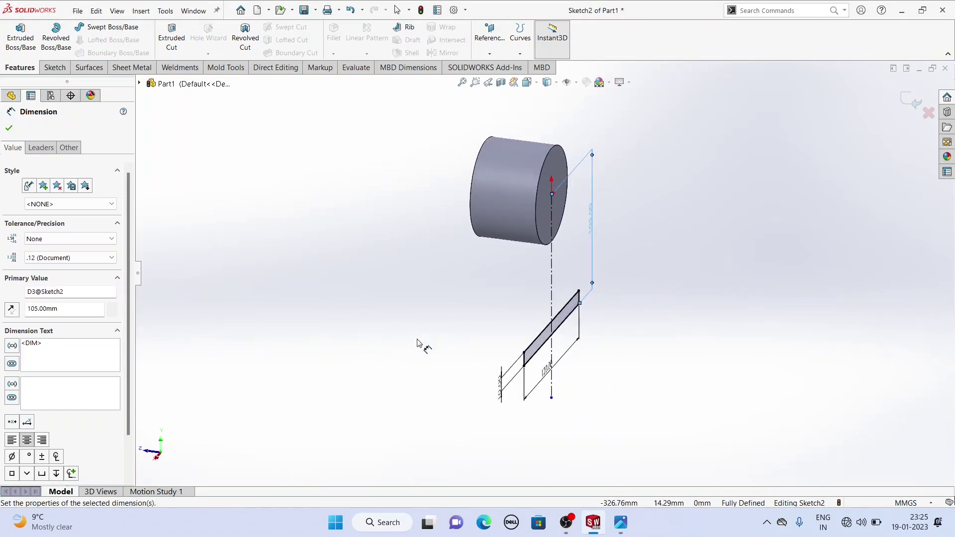
pyautogui.click(20, 32)
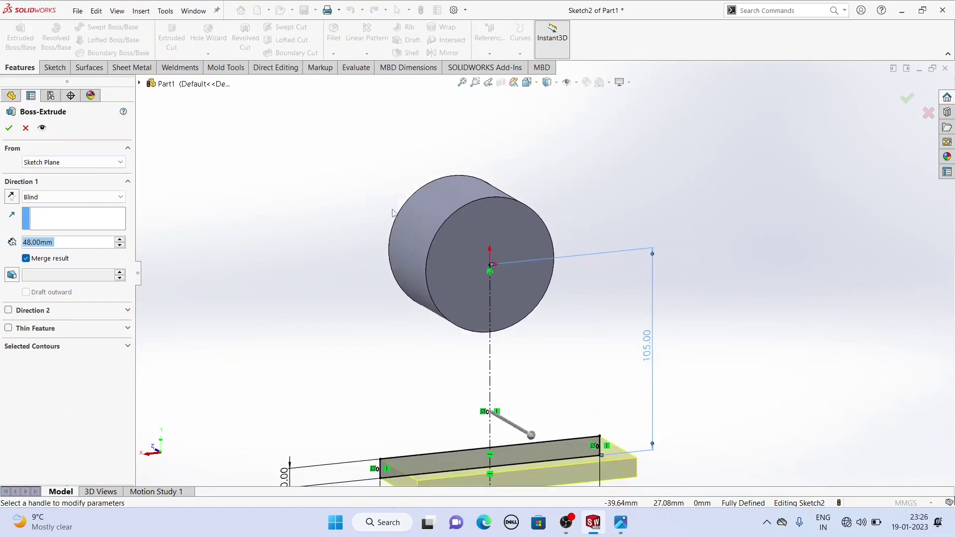
pyautogui.scroll(3, 393, 212)
pyautogui.moveTo(472, 249); pyautogui.dragTo(475, 302, button='middle')
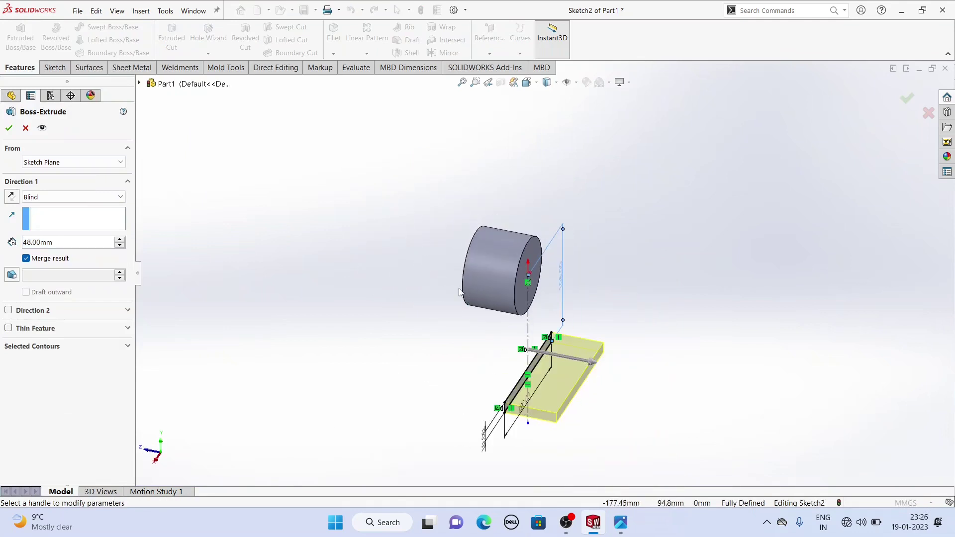
pyautogui.click(74, 164)
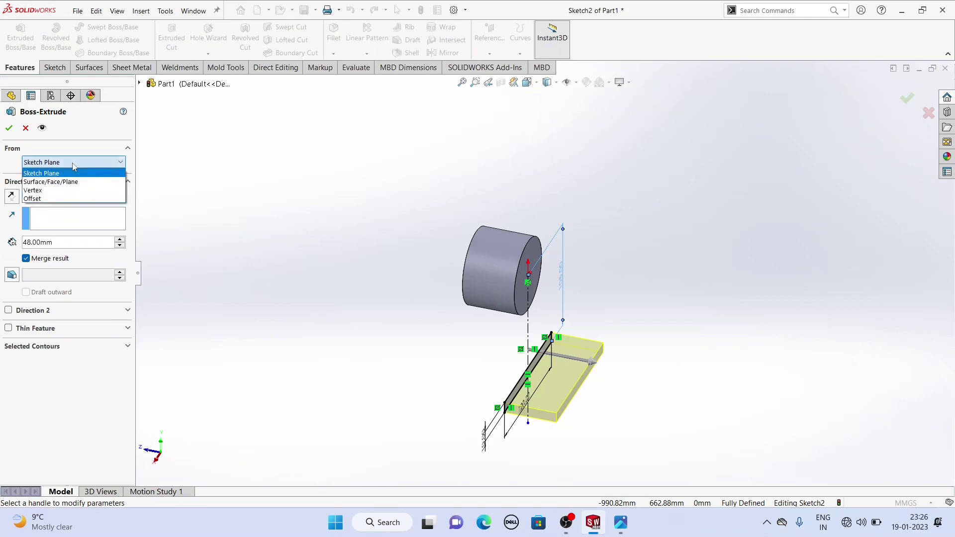
pyautogui.click(51, 199)
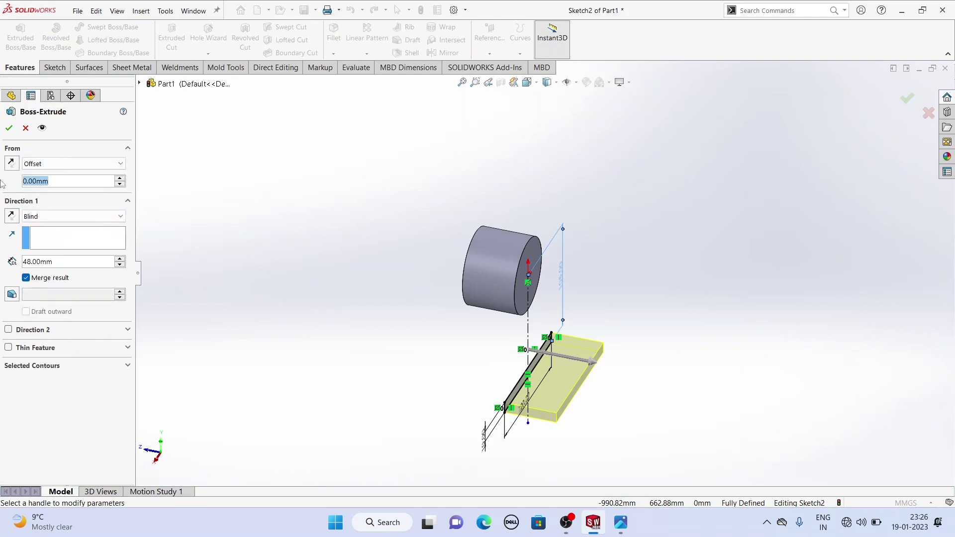
pyautogui.write('6')
pyautogui.press('Return')
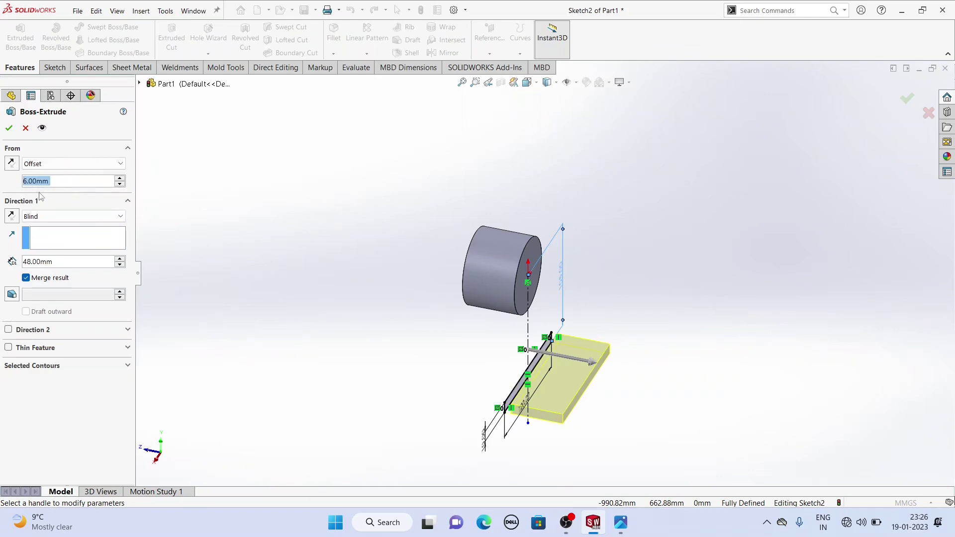
pyautogui.click(14, 166)
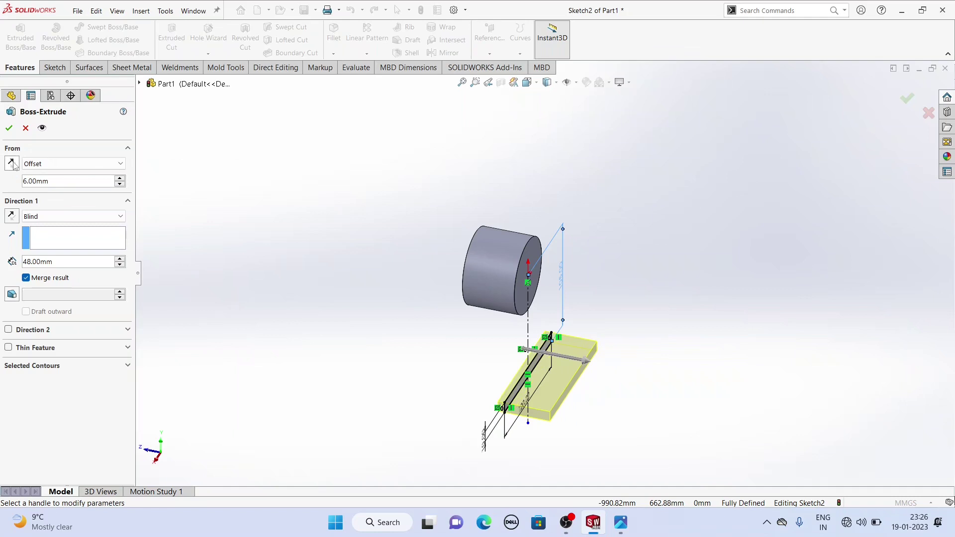
# - Reverse the extrusion direction to run beneath the cylinder, set a blind depth of 42 mm and finish the base plate
pyautogui.click(12, 216)
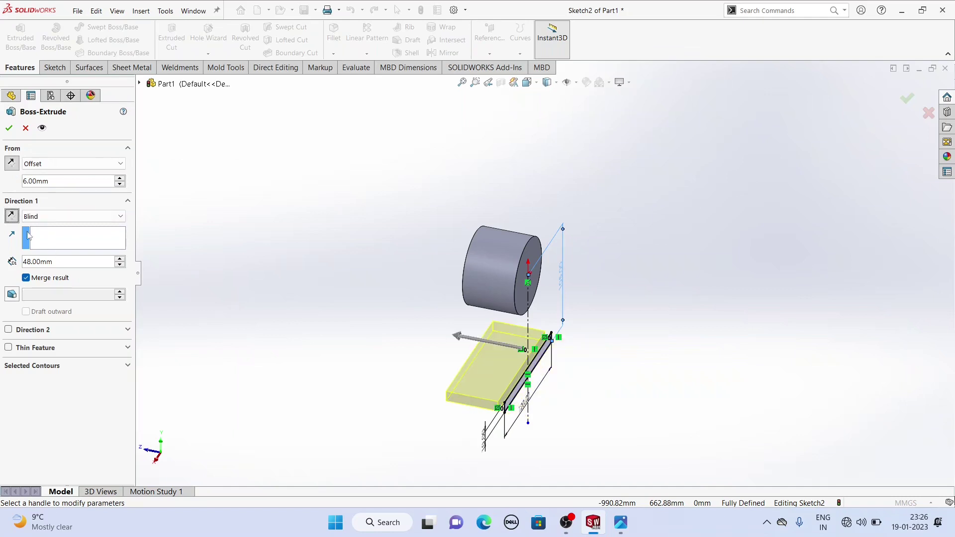
pyautogui.click(24, 262)
pyautogui.write('42')
pyautogui.press('Return')
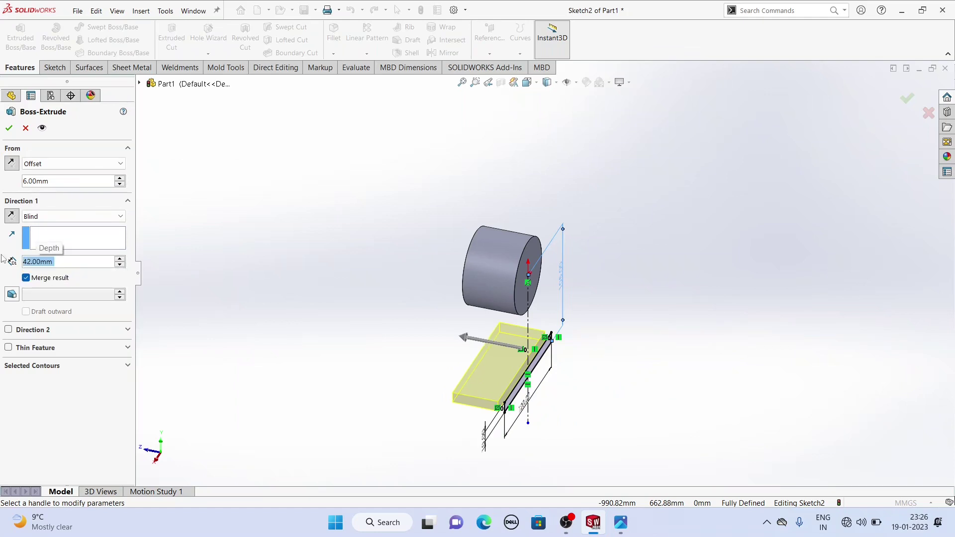
pyautogui.click(9, 129)
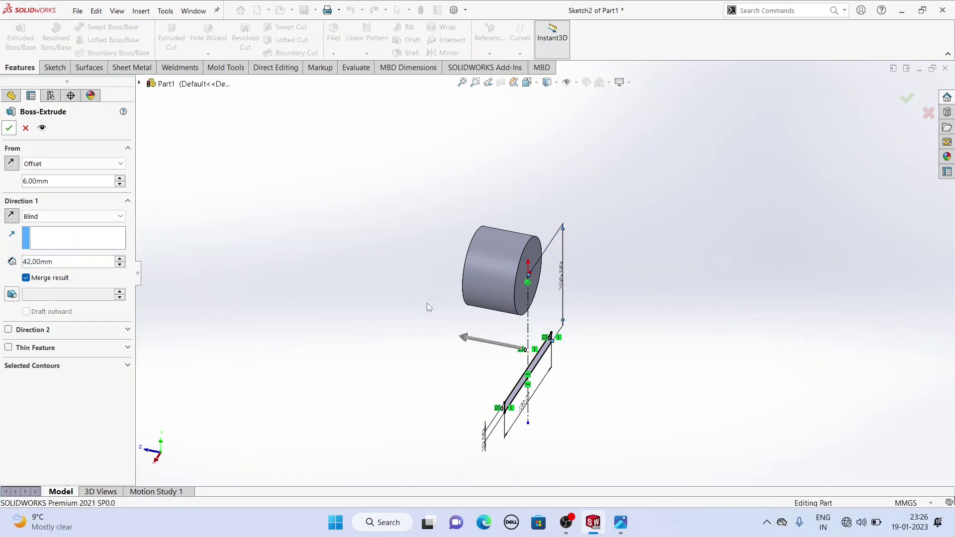
# - Consult the reference drawing, start a sketch on the base plate's top face and draw a vertical centerline through the origin, ending near the plate's far edge
pyautogui.moveTo(424, 343)
pyautogui.mouseDown(button='middle')
pyautogui.moveTo(429, 411)
pyautogui.moveTo(441, 422)
pyautogui.moveTo(431, 374)
pyautogui.moveTo(634, 491)
pyautogui.mouseUp(button='middle')
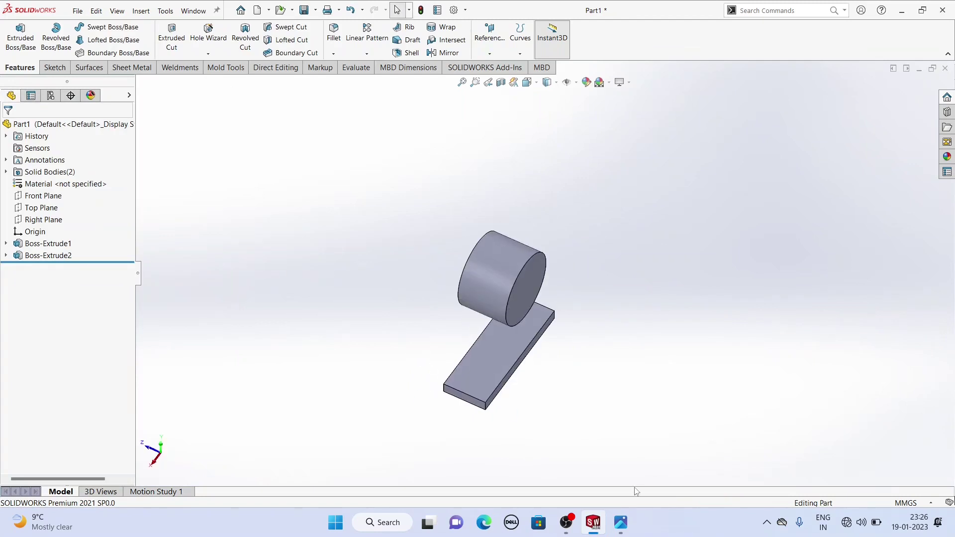
pyautogui.click(620, 522)
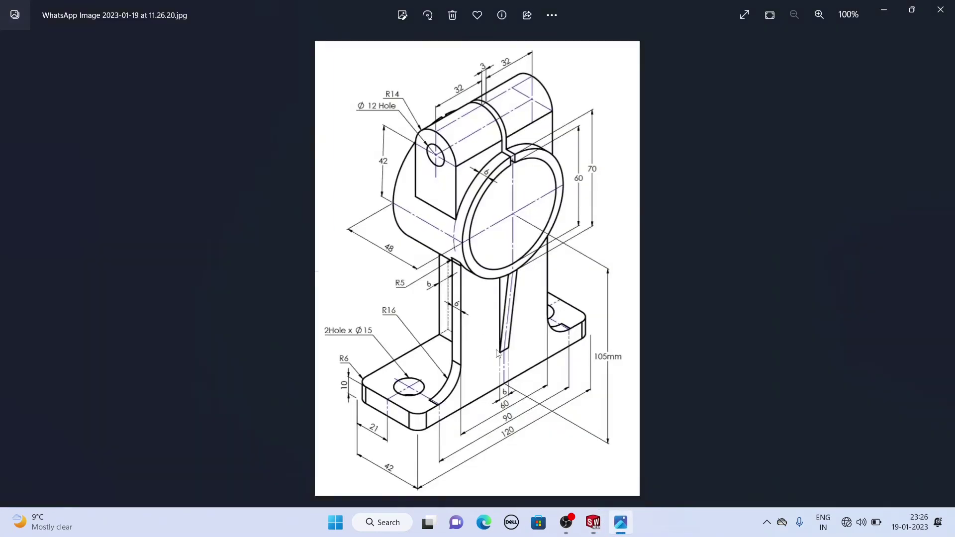
pyautogui.click(593, 521)
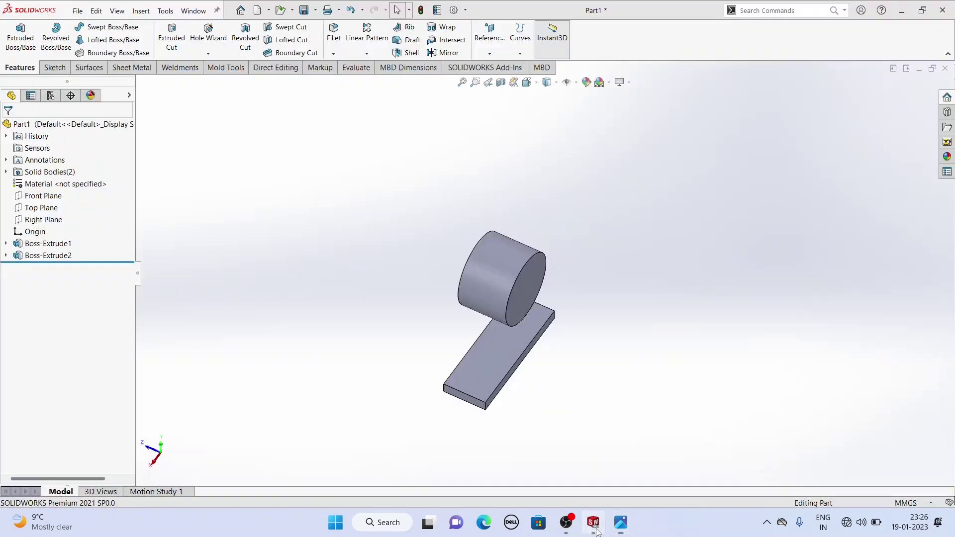
pyautogui.click(506, 343)
pyautogui.click(543, 323)
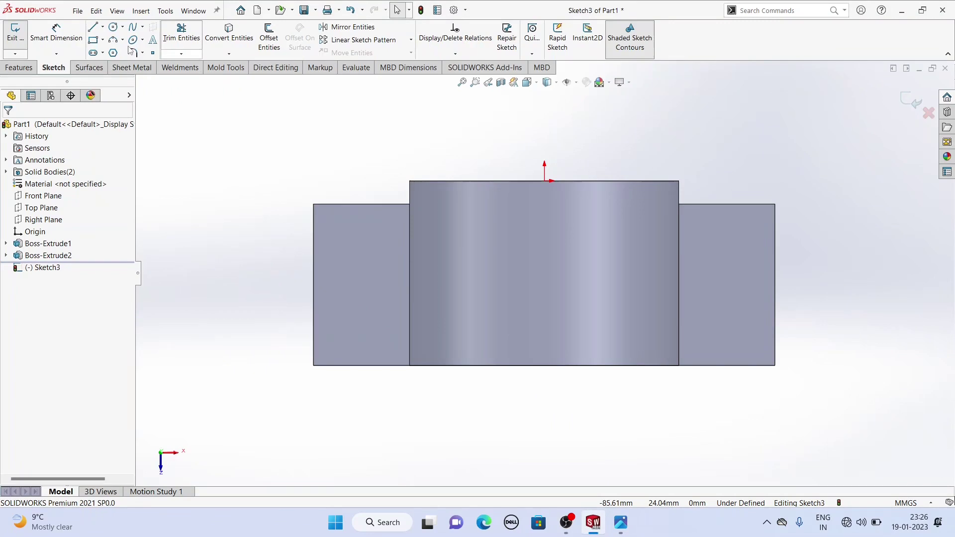
pyautogui.click(102, 27)
pyautogui.click(120, 53)
pyautogui.press('f')
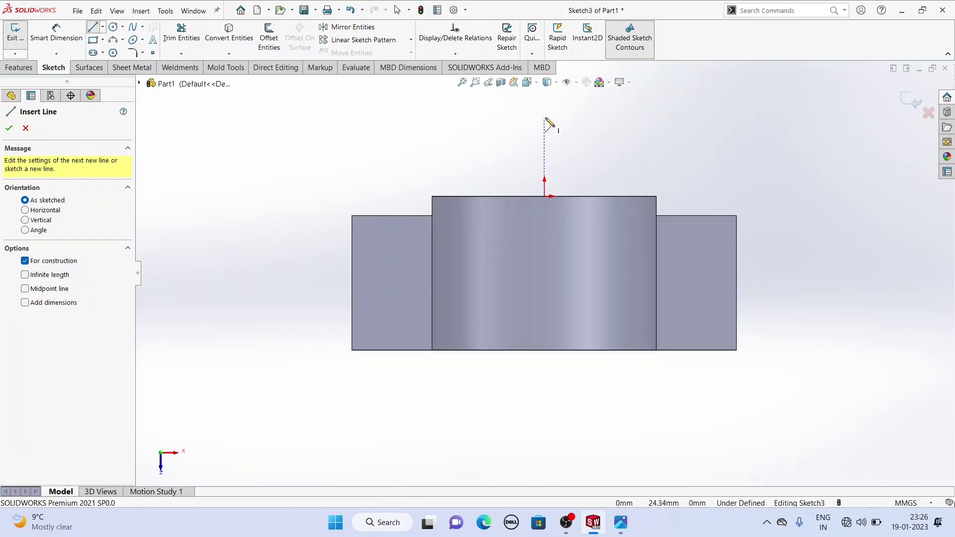
pyautogui.click(544, 118)
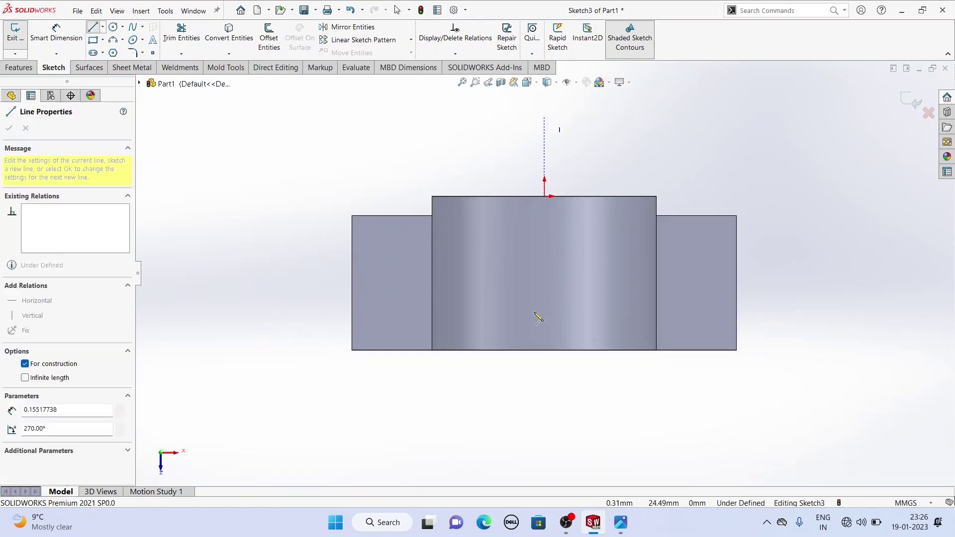
pyautogui.click(544, 340)
pyautogui.rightClick(348, 116)
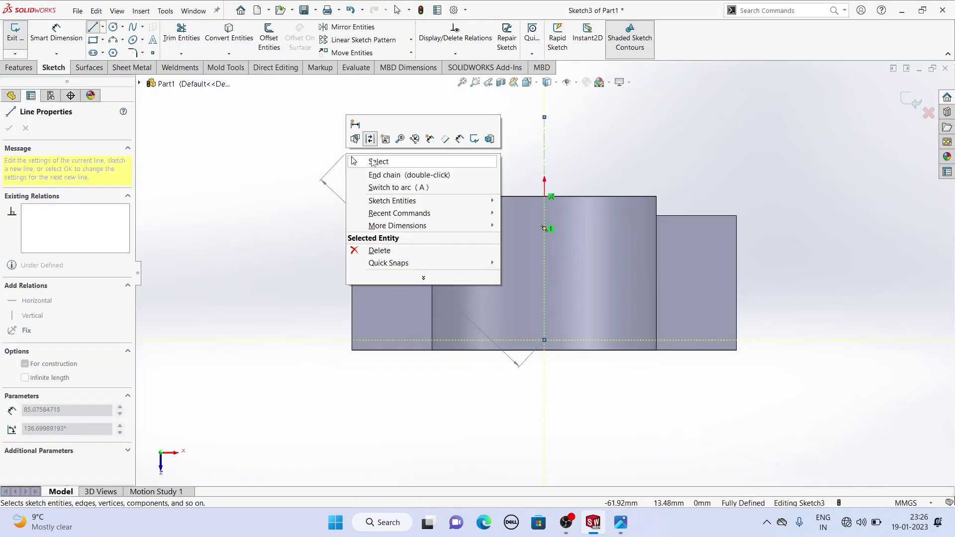
# - Draw a corner rectangle about 93 by 14 mm across the centerline, starting on the base plate's edge nearest the origin
pyautogui.click(378, 158)
pyautogui.press('r')
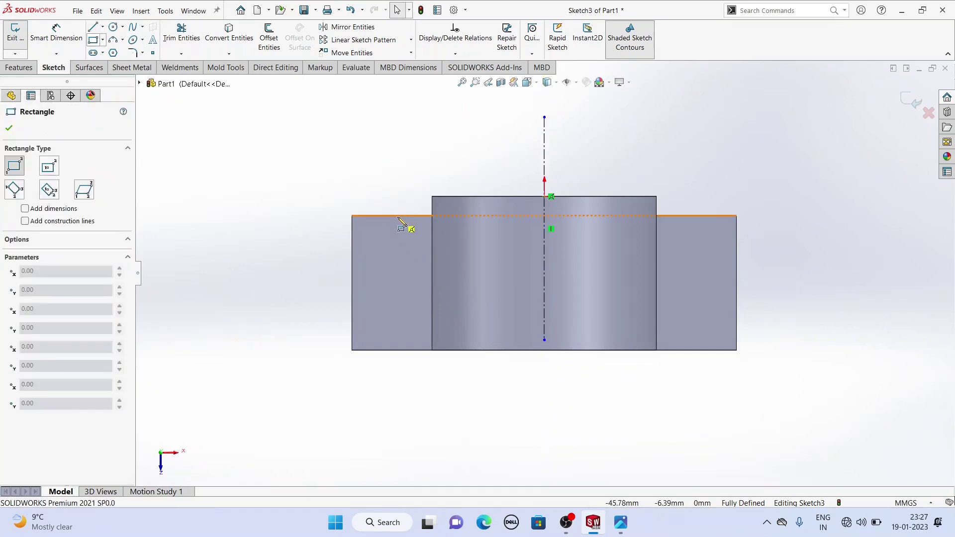
pyautogui.click(399, 216)
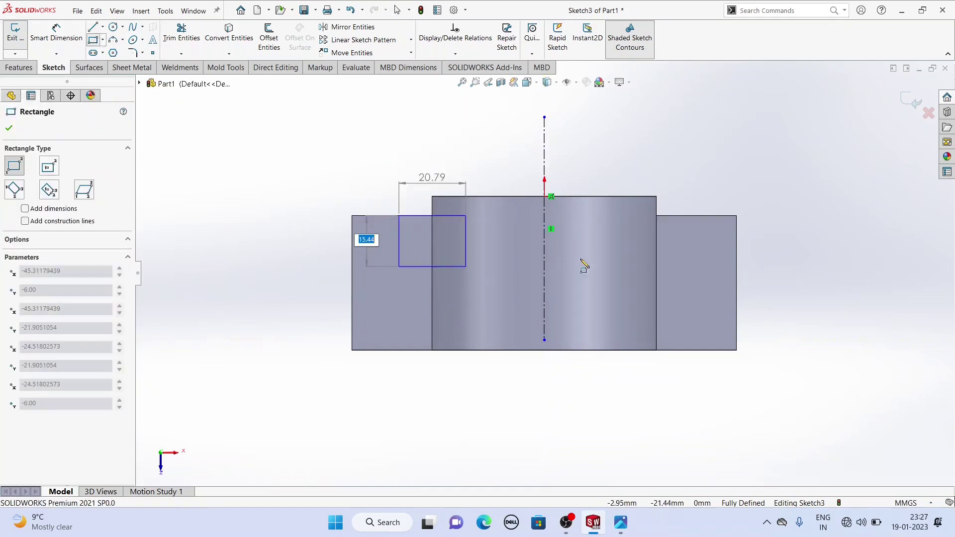
pyautogui.click(698, 259)
pyautogui.press('Escape')
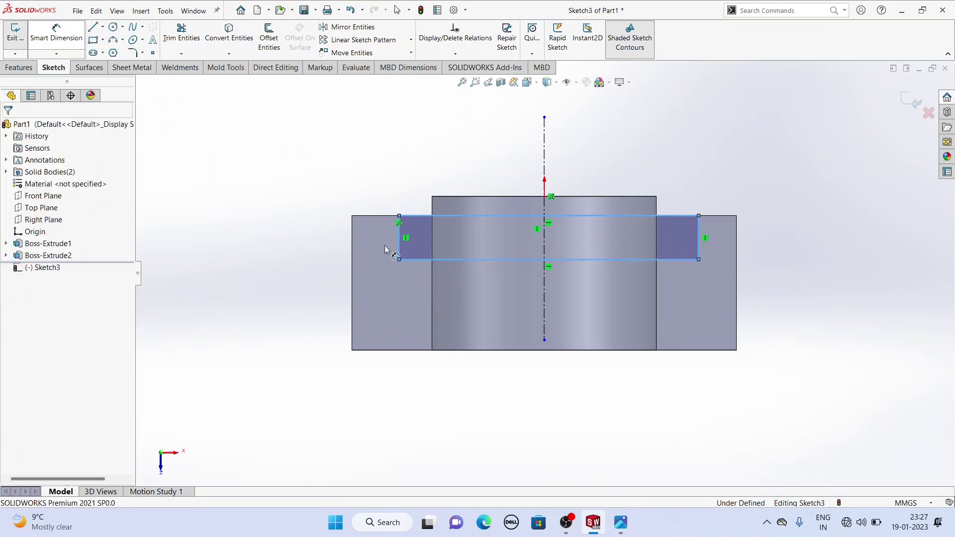
# - Dimension the rectangle as 60 mm long and 6 mm wide
pyautogui.click(415, 216)
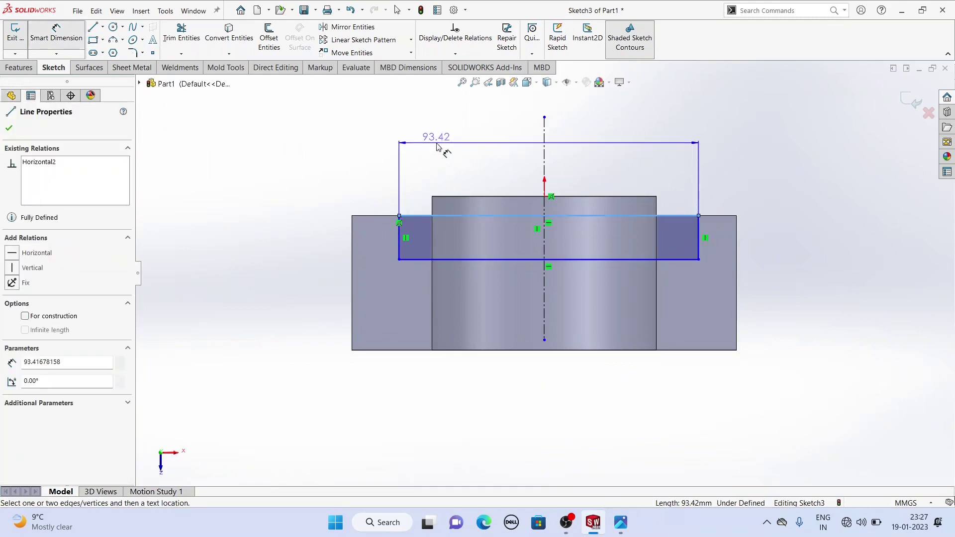
pyautogui.click(439, 148)
pyautogui.write('60')
pyautogui.press('Return')
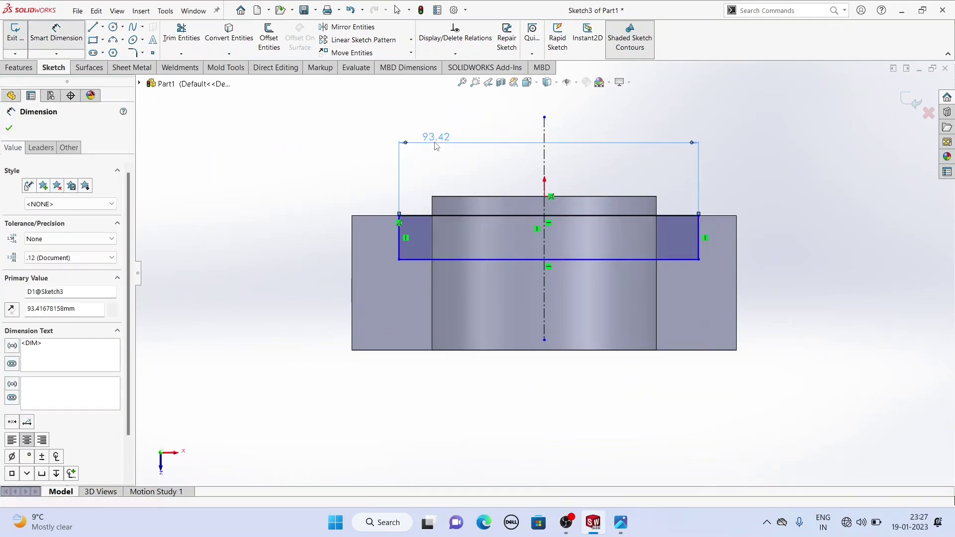
pyautogui.click(399, 237)
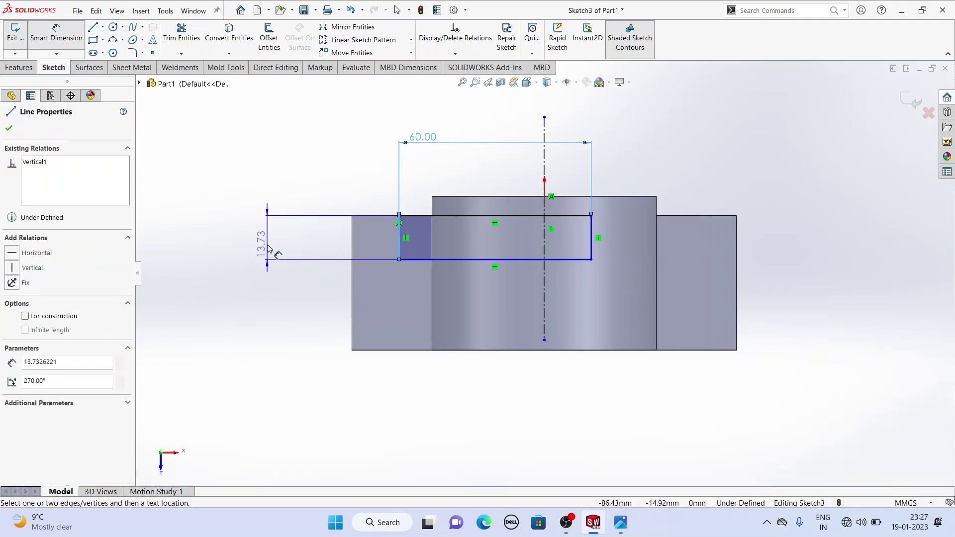
pyautogui.click(271, 244)
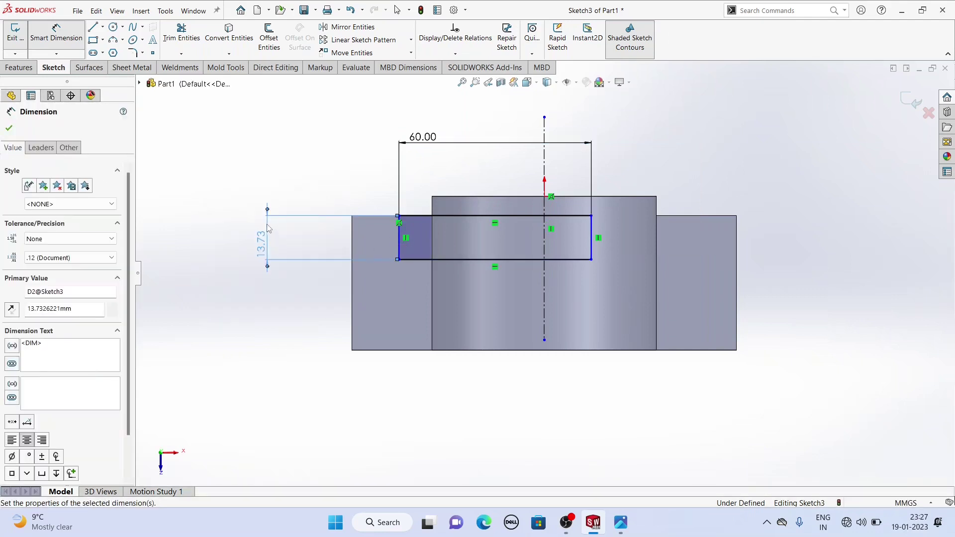
pyautogui.write('6')
pyautogui.press('Return')
pyautogui.rightClick(264, 183)
pyautogui.click(299, 213)
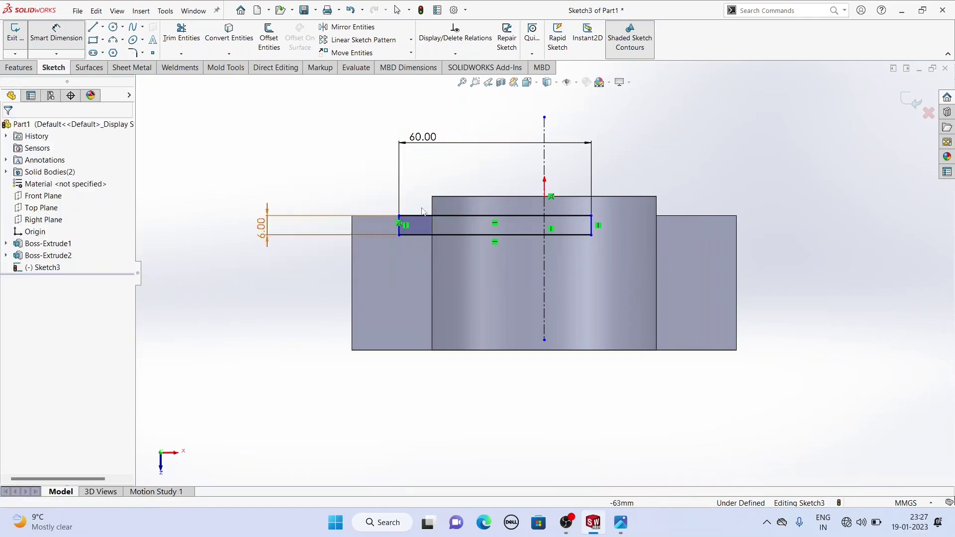
# - Make the rectangle's two short sides symmetric about the vertical centerline
pyautogui.click(592, 228)
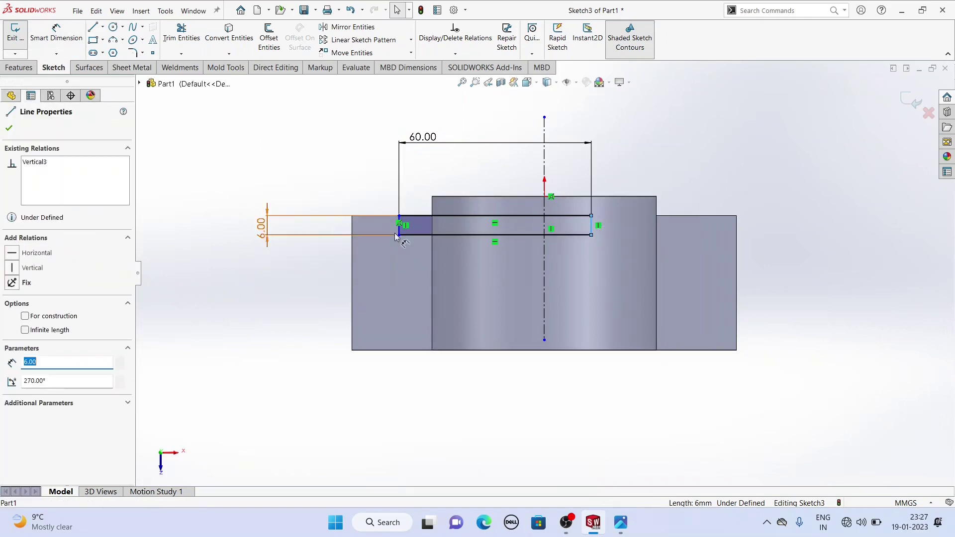
pyautogui.keyDown('ctrl'); pyautogui.click(544, 170); pyautogui.keyUp('ctrl')
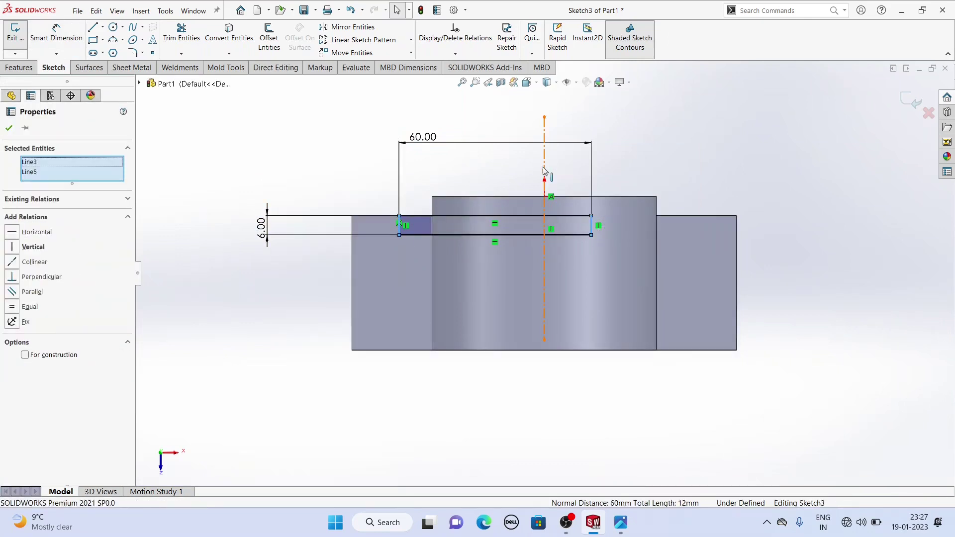
pyautogui.click(12, 317)
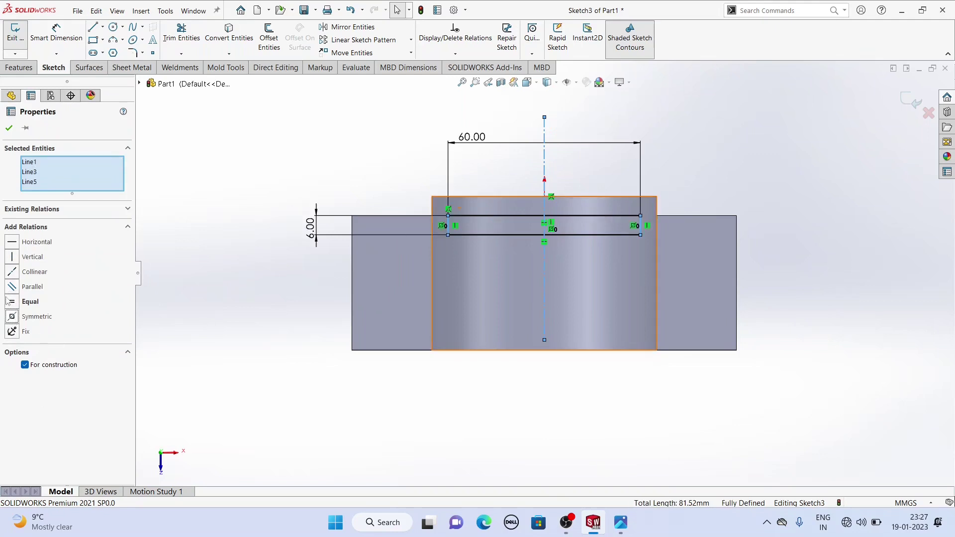
pyautogui.click(9, 128)
# - Extrude the rectangle up to the cylinder's curved surface as a boss, merging the upright with the base plate and cylinder
pyautogui.moveTo(337, 316); pyautogui.dragTo(576, 348, button='middle')
pyautogui.click(19, 67)
pyautogui.click(20, 38)
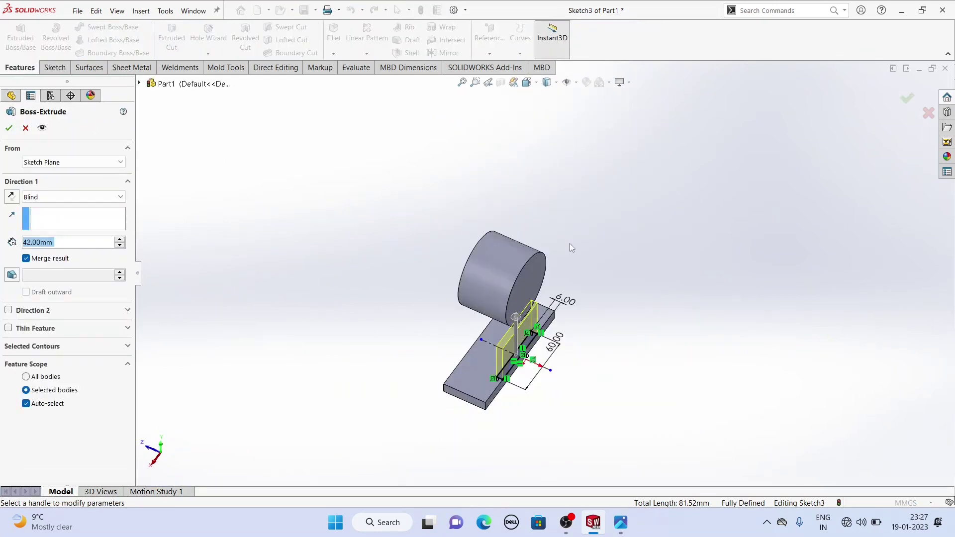
pyautogui.click(53, 198)
pyautogui.click(61, 242)
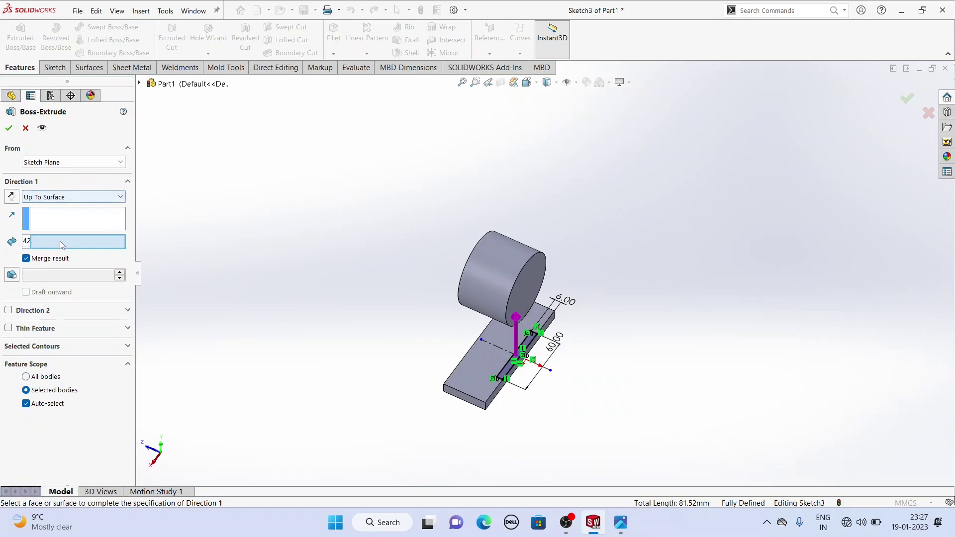
pyautogui.moveTo(490, 285); pyautogui.dragTo(505, 242, button='middle')
pyautogui.scroll(-3, 506, 248)
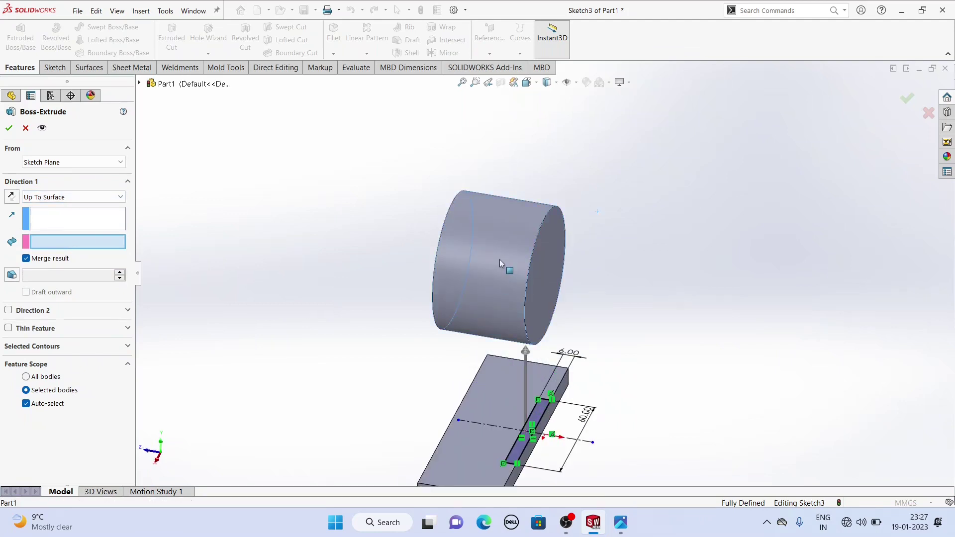
pyautogui.click(499, 263)
pyautogui.moveTo(465, 264)
pyautogui.mouseDown(button='middle')
pyautogui.moveTo(386, 283)
pyautogui.moveTo(338, 343)
pyautogui.moveTo(375, 283)
pyautogui.moveTo(237, 236)
pyautogui.mouseUp(button='middle')
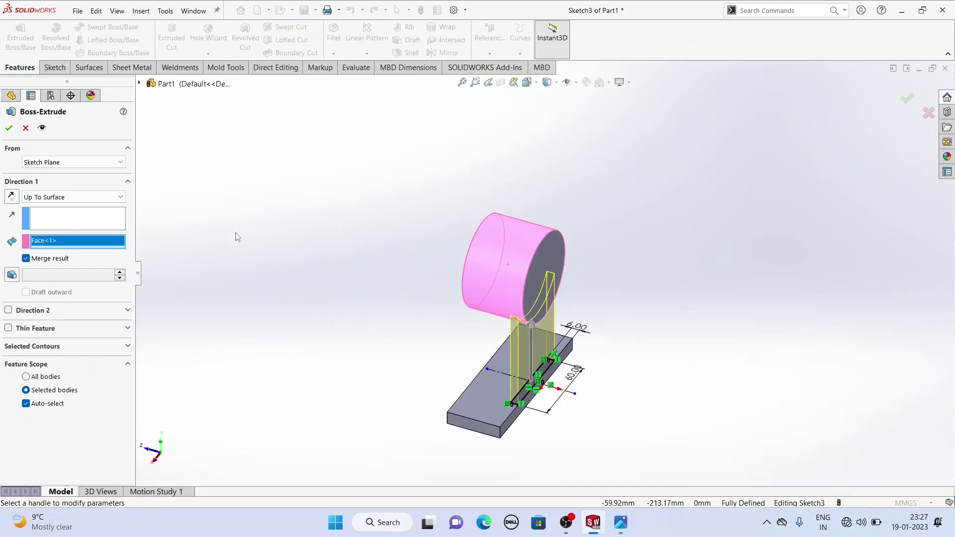
pyautogui.click(8, 128)
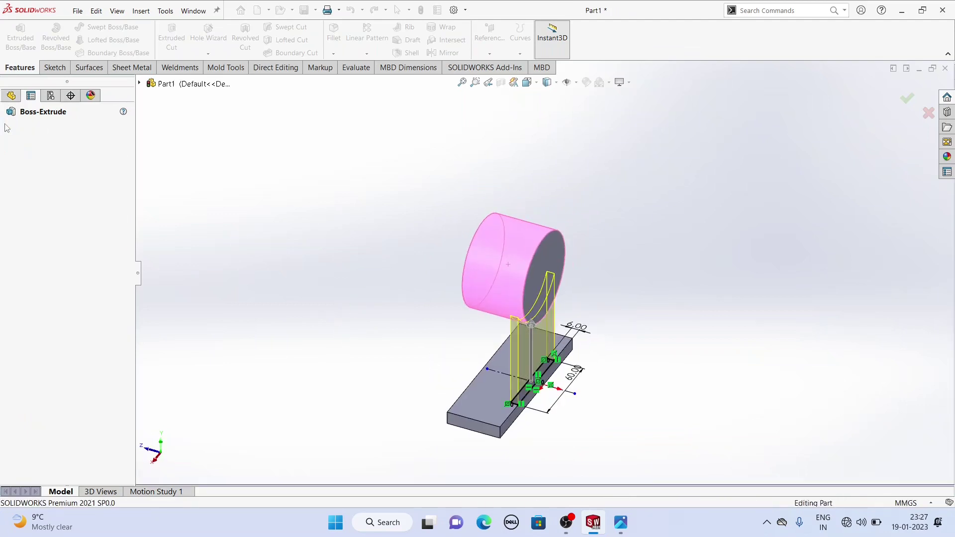
pyautogui.click(410, 256)
pyautogui.moveTo(437, 299)
pyautogui.mouseDown(button='middle')
pyautogui.moveTo(405, 281)
pyautogui.moveTo(392, 358)
pyautogui.moveTo(435, 302)
pyautogui.mouseUp(button='middle')
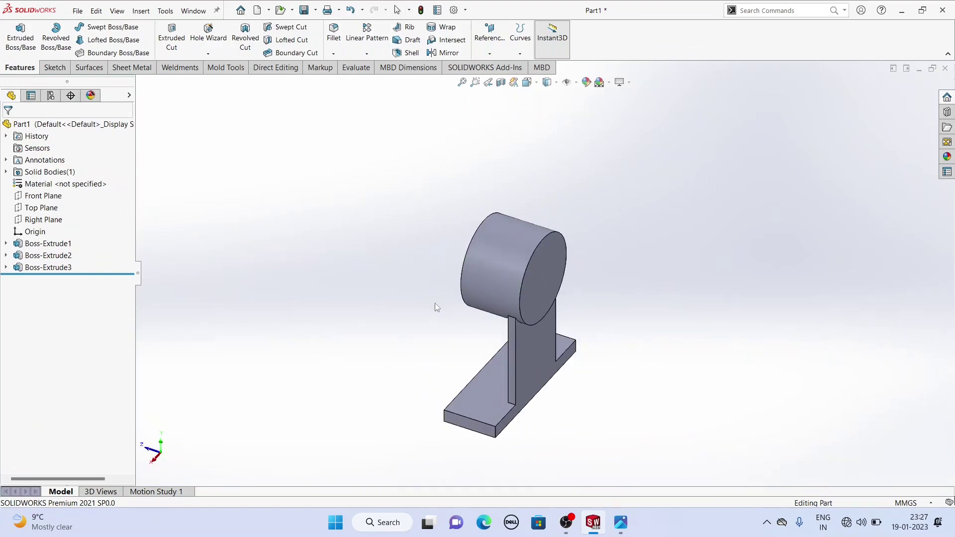
# - Consult the reference drawing for the rib and start a Rib feature with its sketch on the Right Plane
pyautogui.click(618, 528)
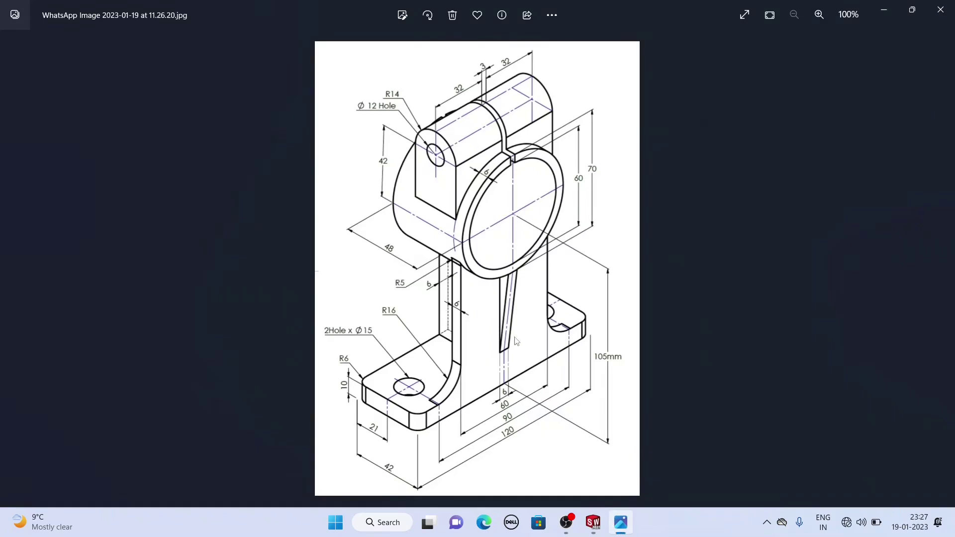
pyautogui.click(594, 523)
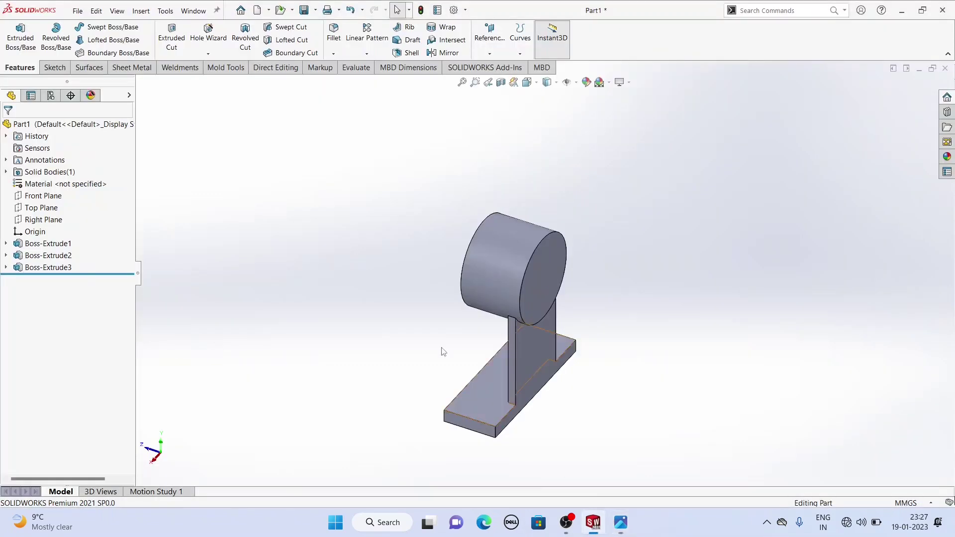
pyautogui.click(406, 28)
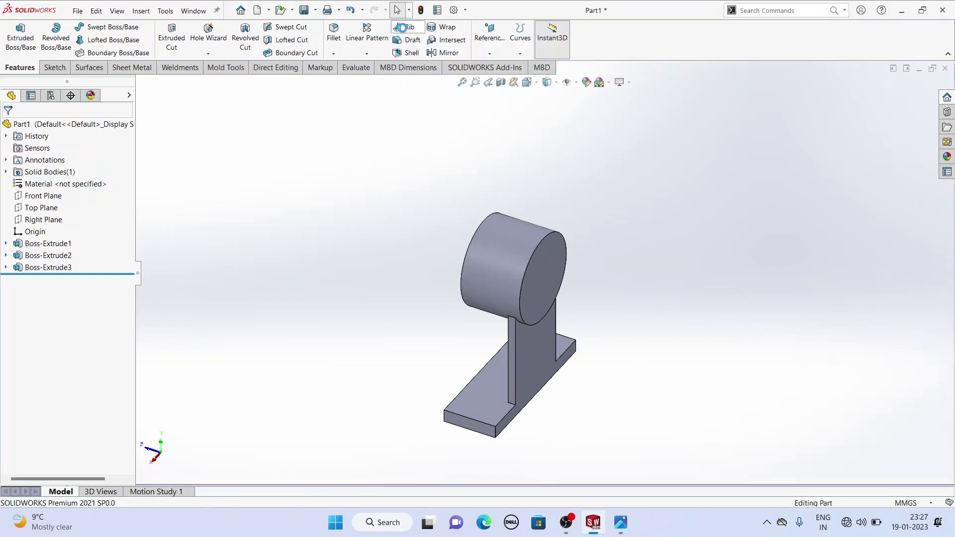
pyautogui.click(139, 83)
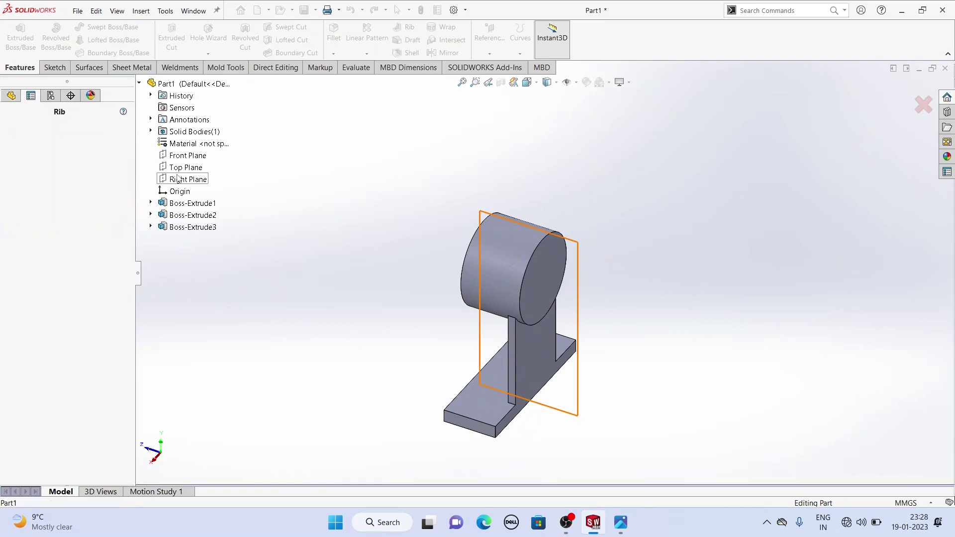
pyautogui.click(177, 179)
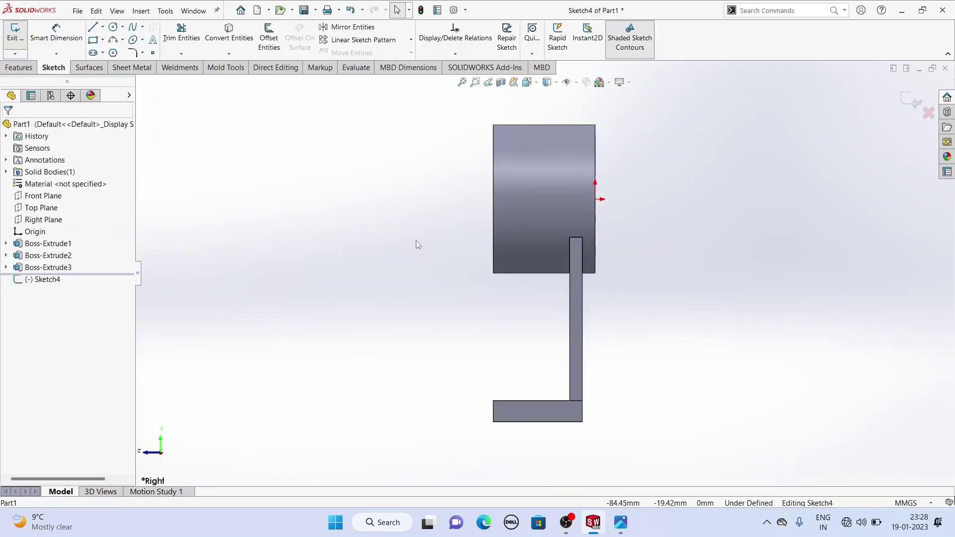
# - Sketch a vertical line about 6 mm long down the cylinder's end face to its lower corner, continuing with a slanted line to the upright's outer face
pyautogui.click(93, 27)
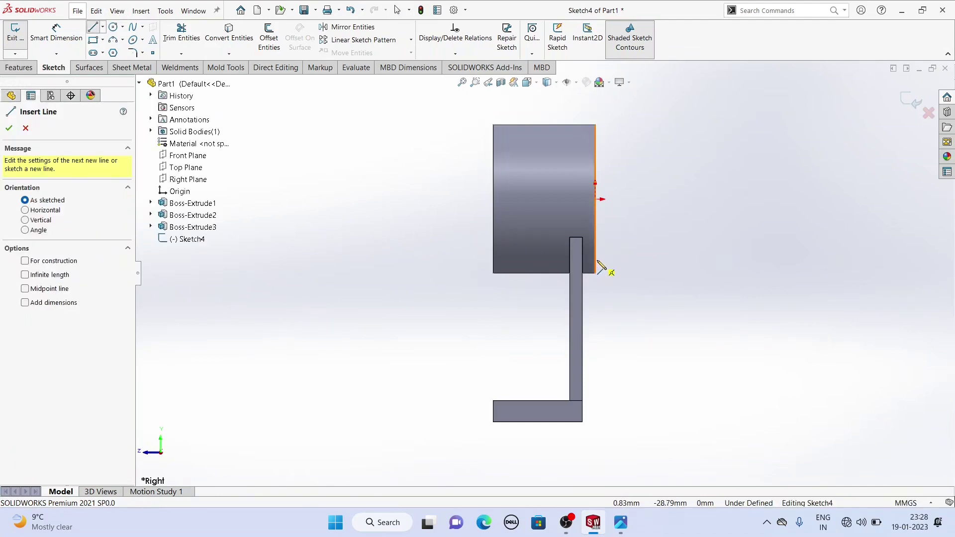
pyautogui.click(595, 264)
pyautogui.click(595, 279)
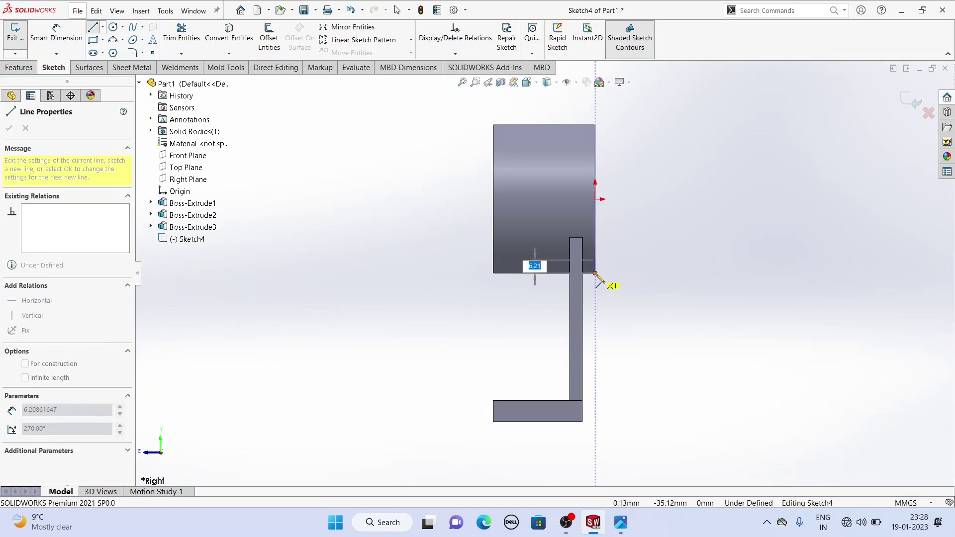
pyautogui.click(582, 384)
pyautogui.rightClick(374, 280)
pyautogui.click(390, 286)
# - Dimension the slanted line's lower endpoint 20 mm above the base plate's bottom edge
pyautogui.click(57, 32)
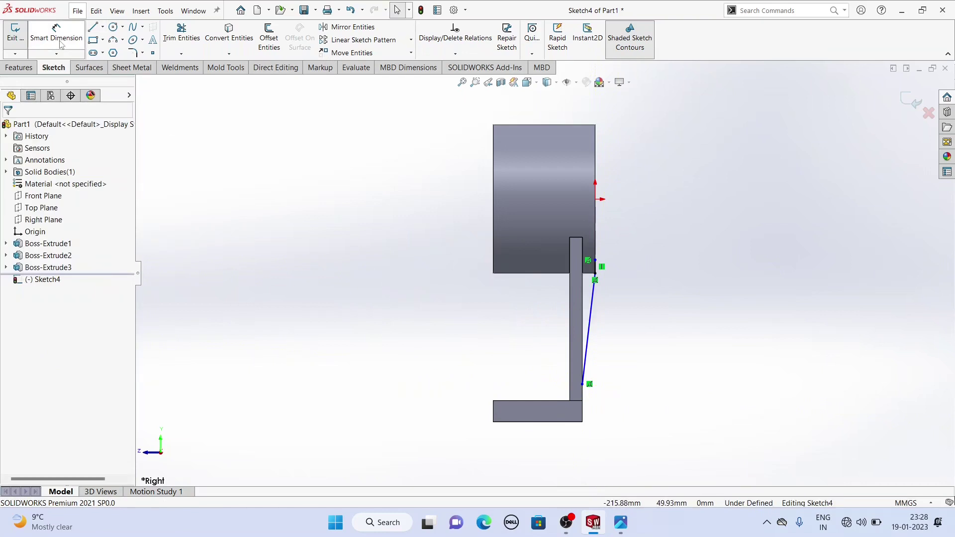
pyautogui.click(583, 384)
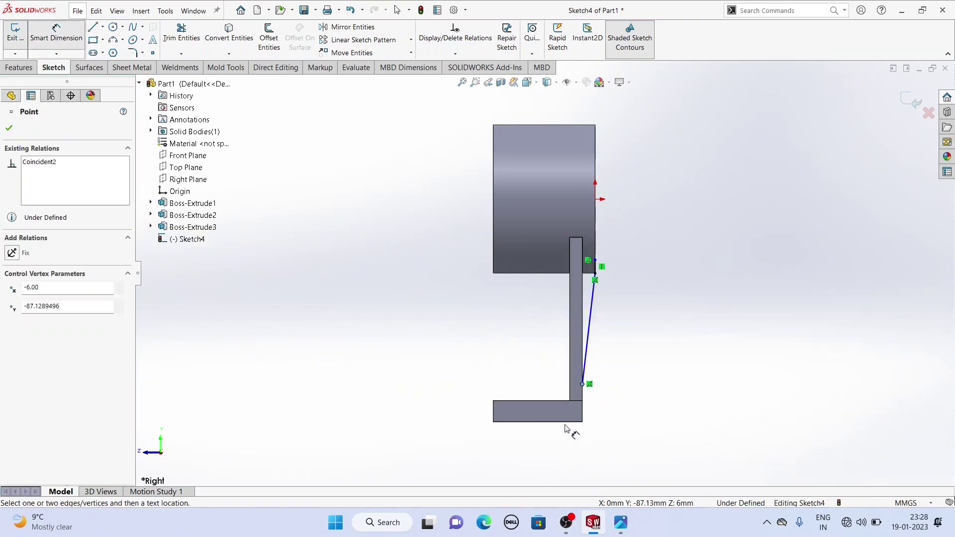
pyautogui.click(567, 422)
pyautogui.click(617, 408)
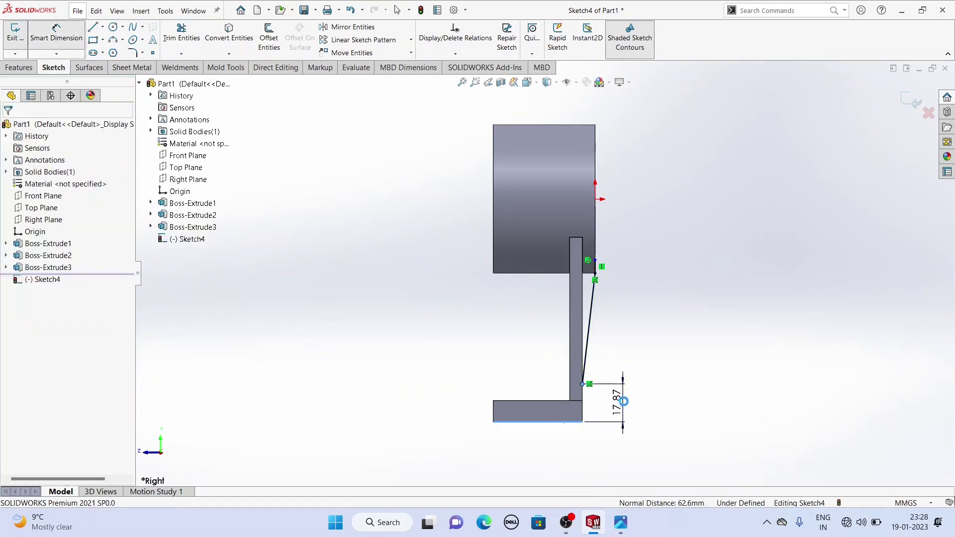
pyautogui.write('20')
pyautogui.press('Return')
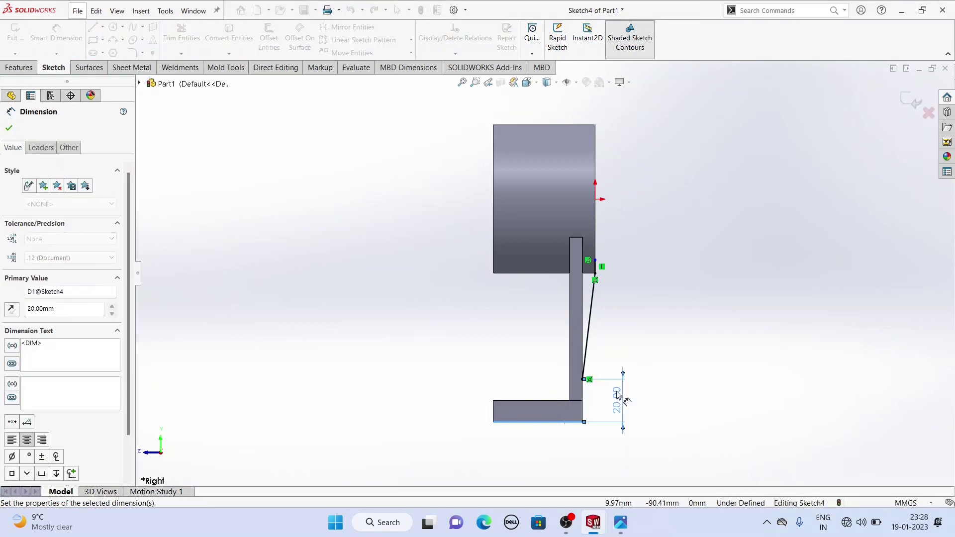
pyautogui.rightClick(342, 220)
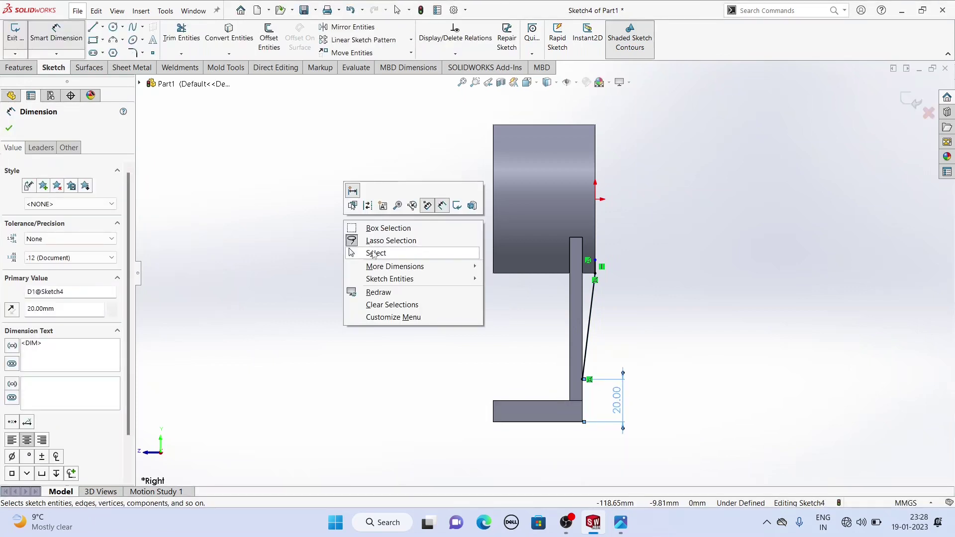
pyautogui.click(374, 254)
# - Exit the rib sketch and create the rib with a 6 mm thickness applied to both sides
pyautogui.moveTo(368, 250); pyautogui.dragTo(351, 287, button='middle')
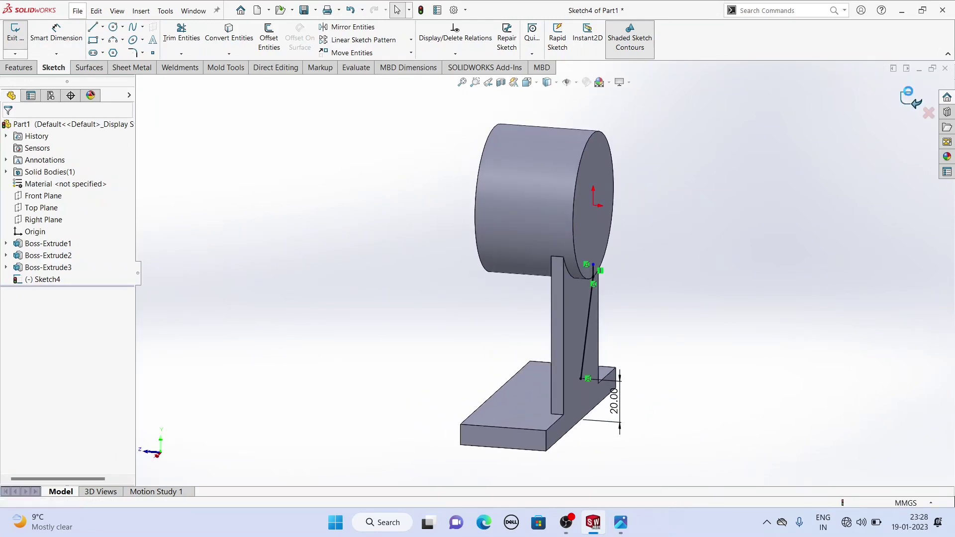
pyautogui.click(909, 99)
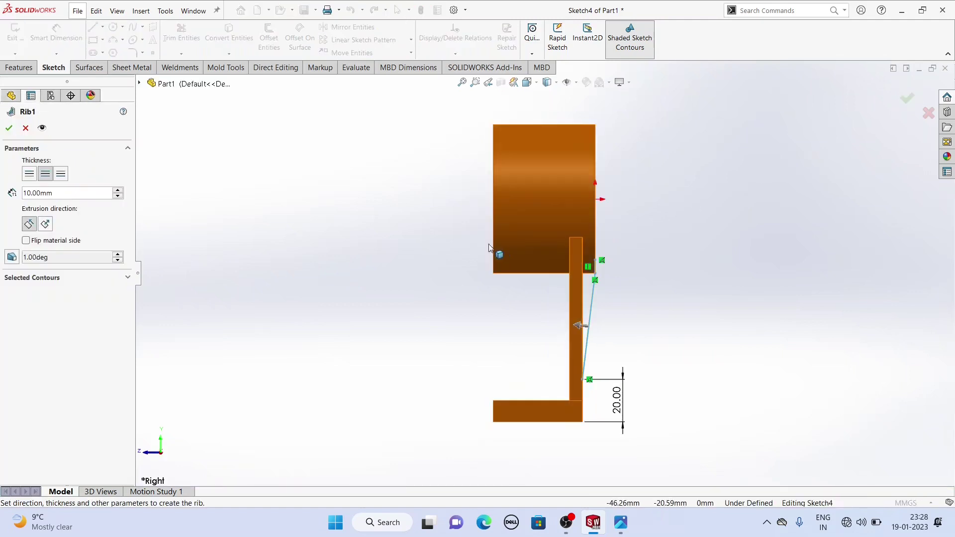
pyautogui.moveTo(411, 255); pyautogui.dragTo(473, 288, button='middle')
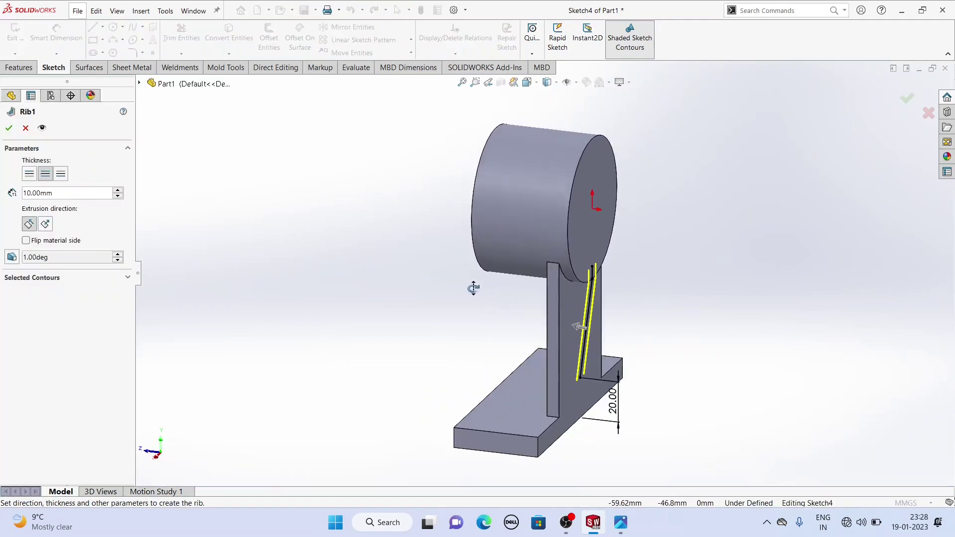
pyautogui.click(64, 194)
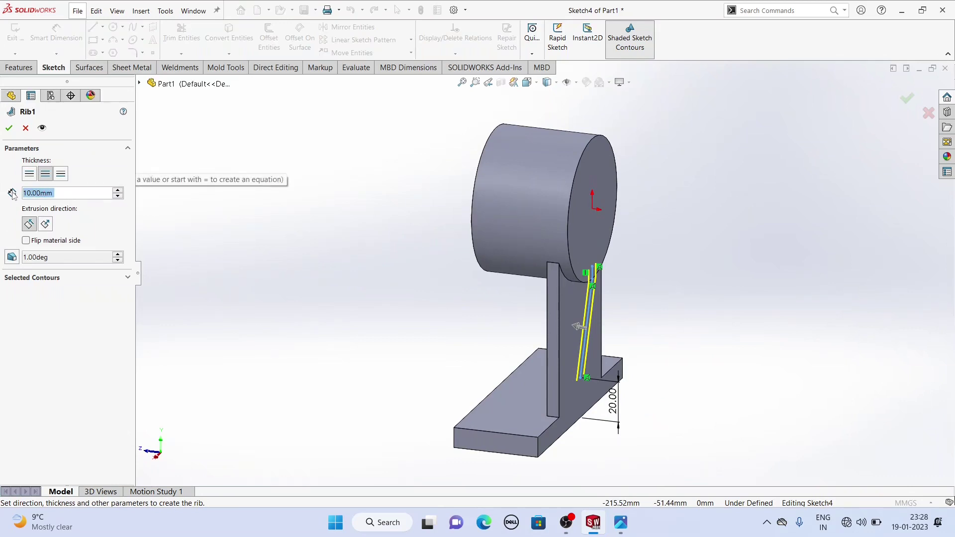
pyautogui.write('6')
pyautogui.press('Return')
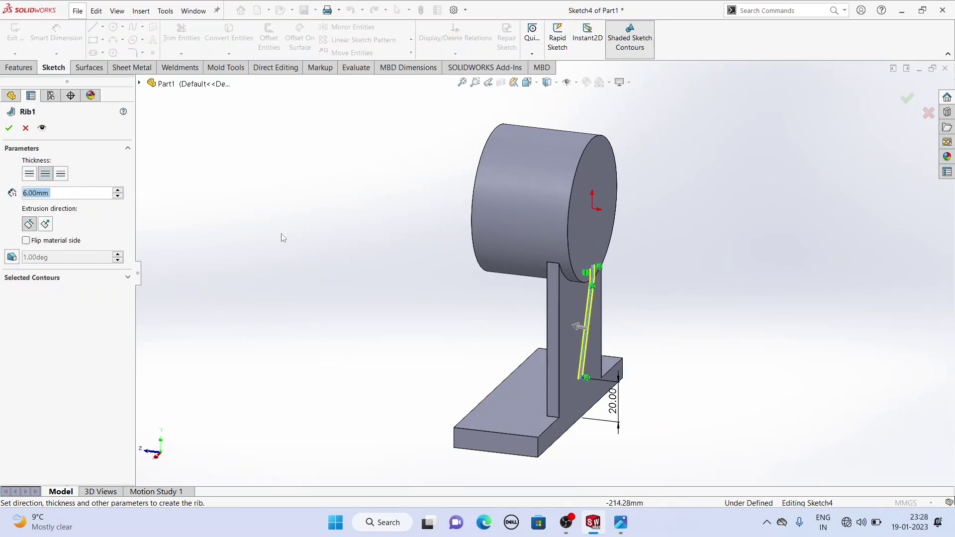
pyautogui.moveTo(392, 258); pyautogui.dragTo(230, 244, button='middle')
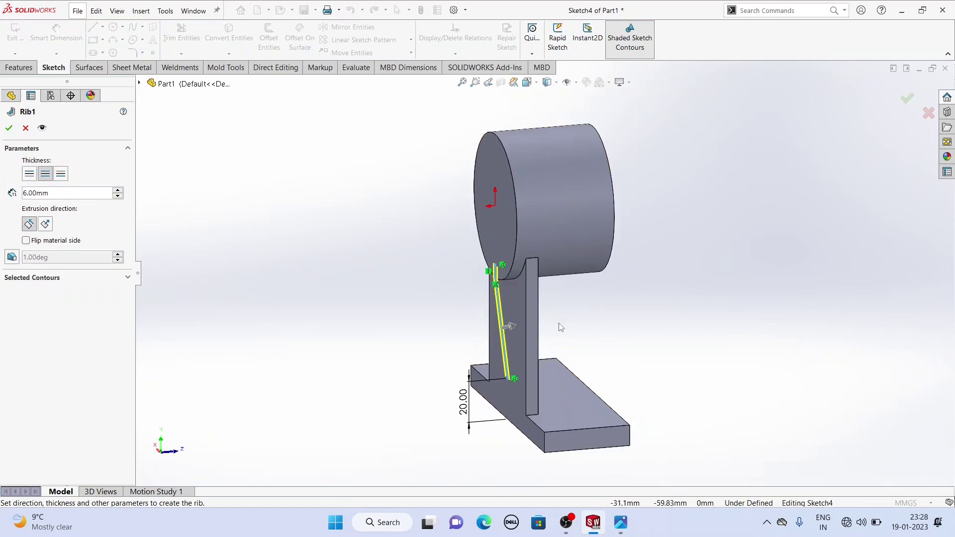
pyautogui.click(8, 129)
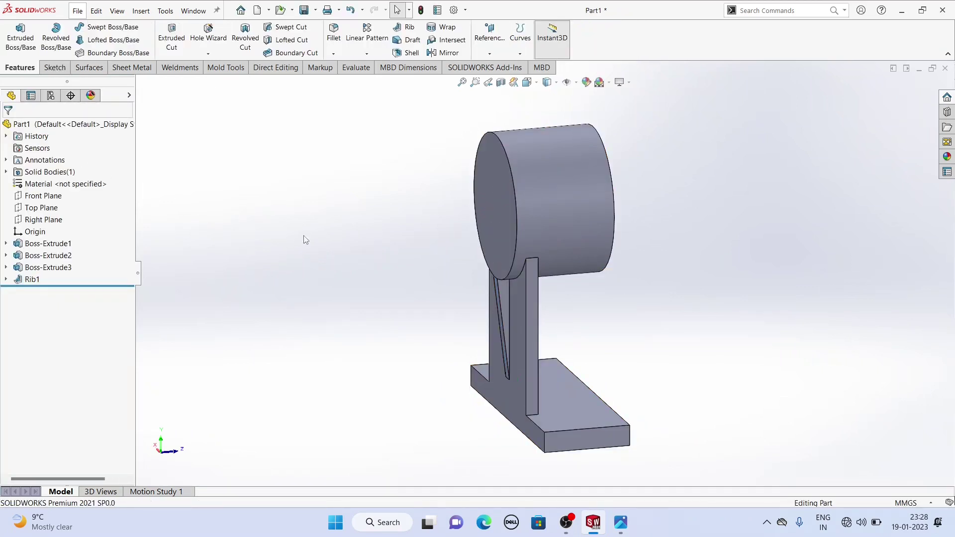
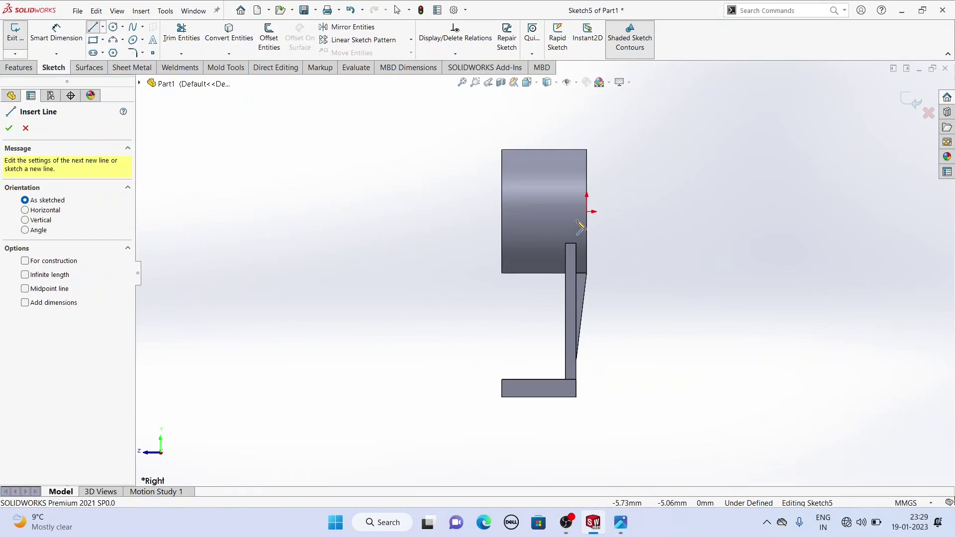
# - Sketch a closed round-topped profile over the cylinder's upper half, about 22 mm wide with straight sides about 34 mm long and a tangent top arc
pyautogui.click(572, 219)
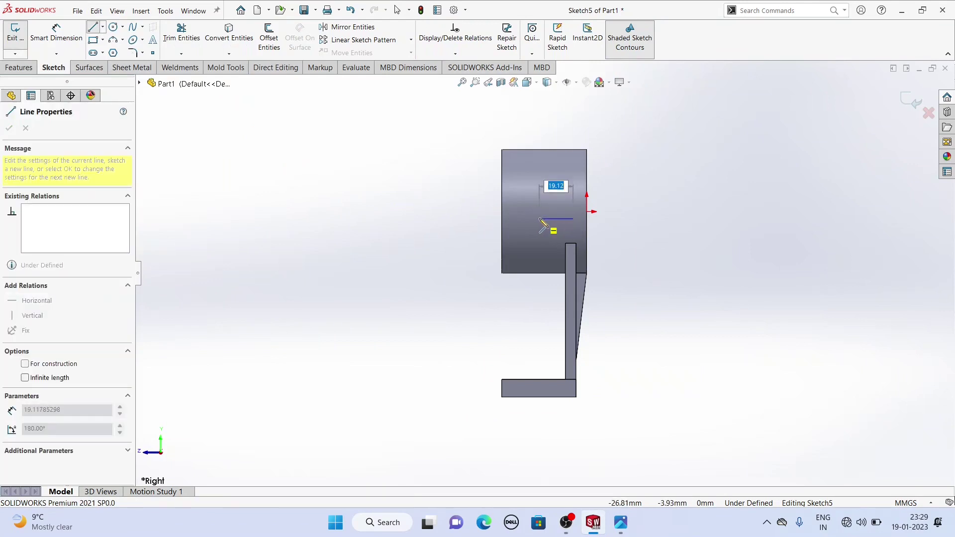
pyautogui.click(534, 219)
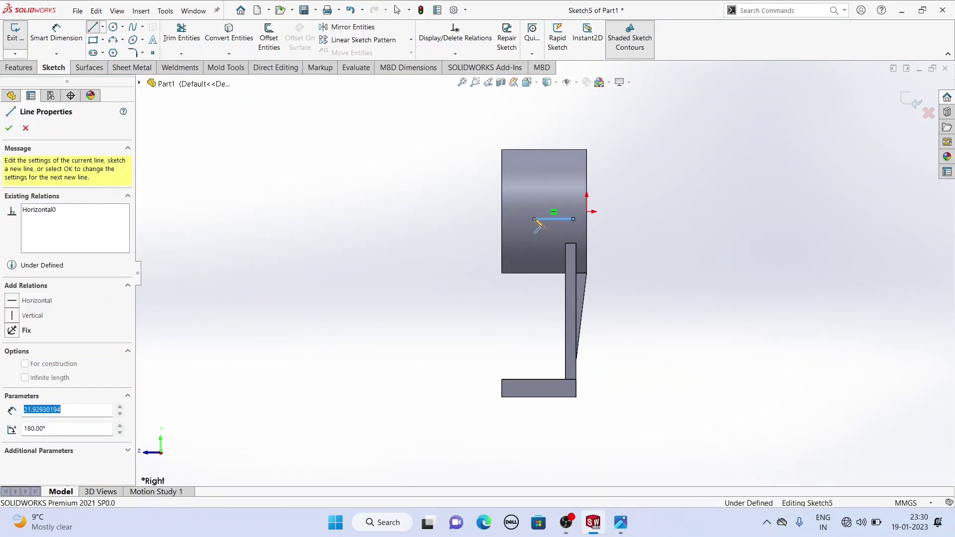
pyautogui.click(535, 158)
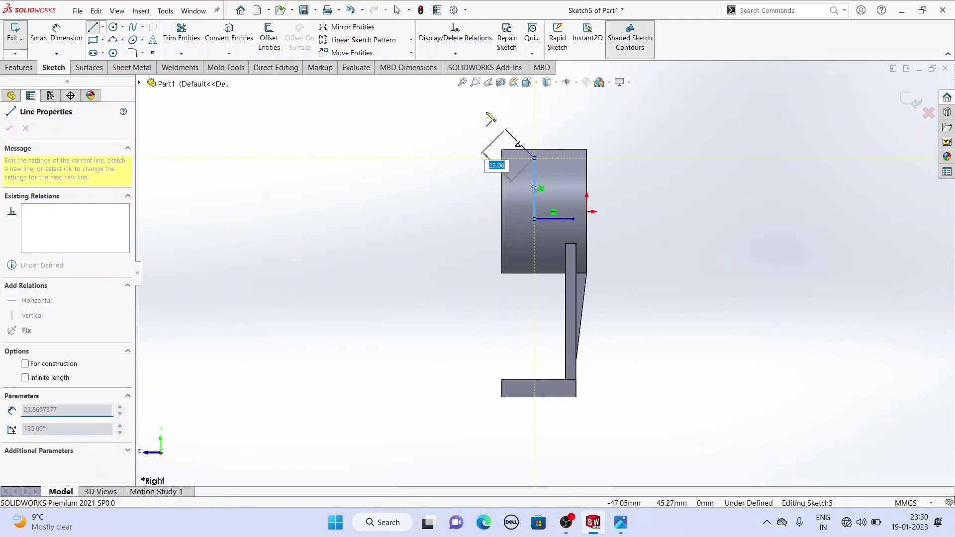
pyautogui.click(573, 158)
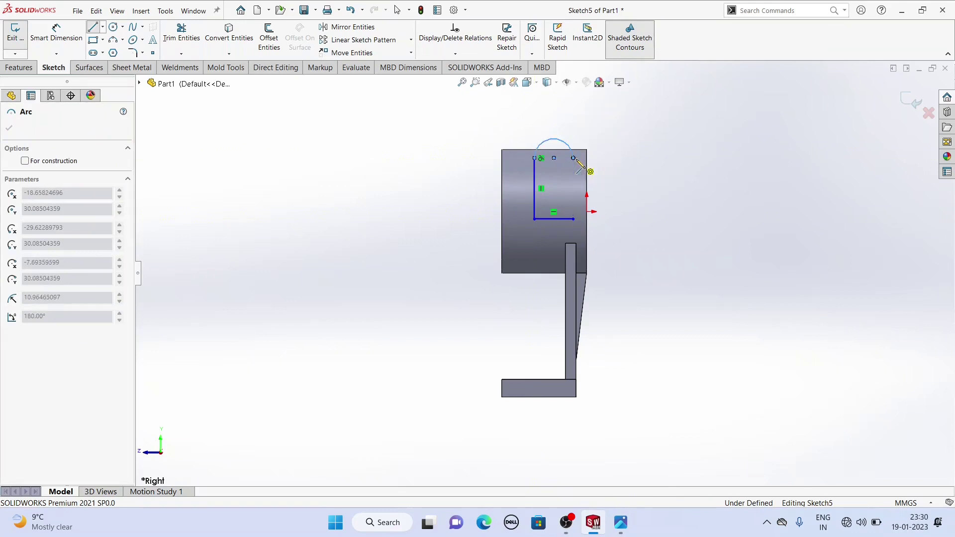
pyautogui.click(573, 219)
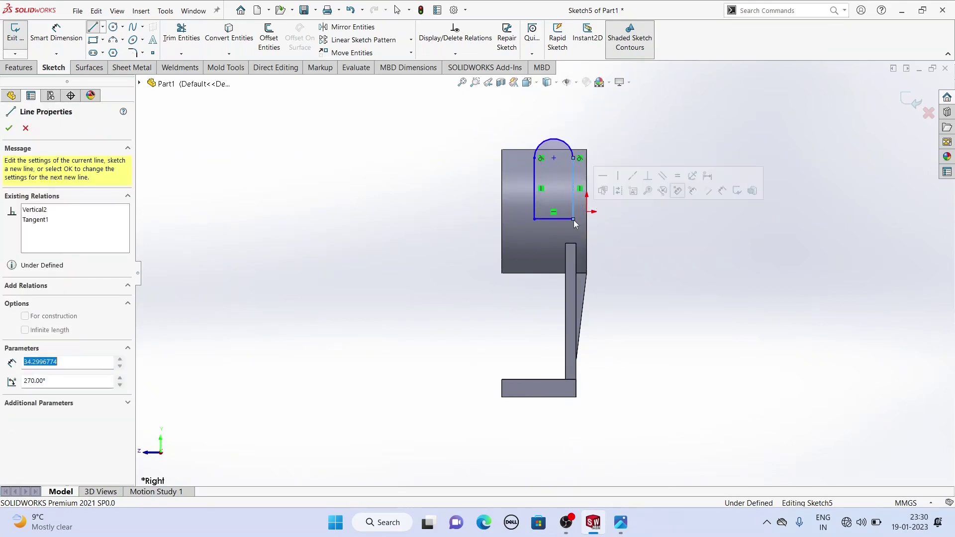
pyautogui.rightClick(416, 135)
pyautogui.click(442, 137)
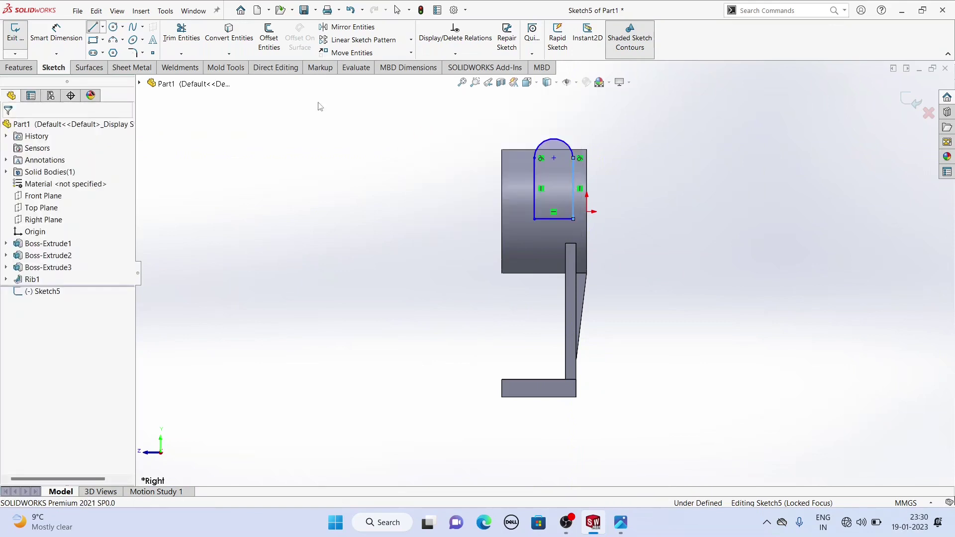
# - Sketch a circle about 9.6 mm in diameter centred on the profile's top arc
pyautogui.click(112, 27)
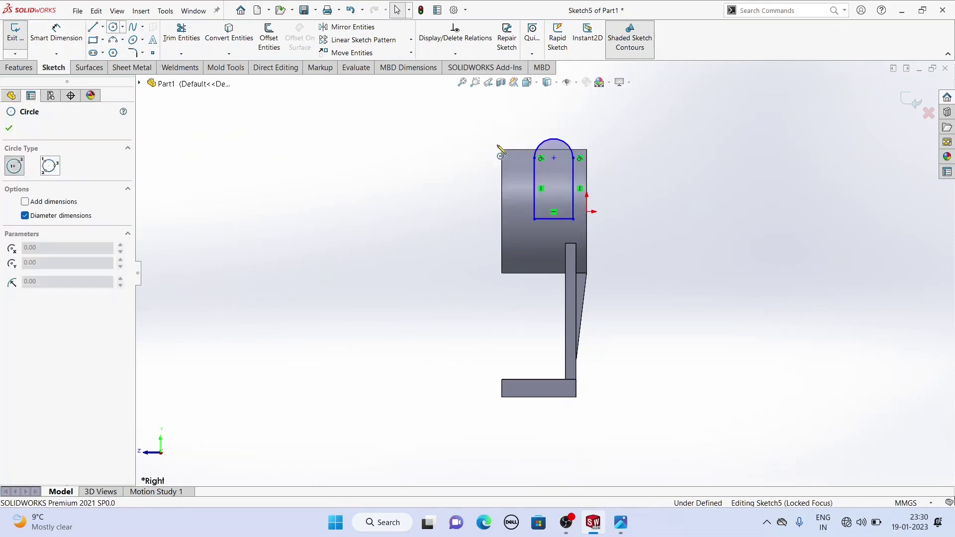
pyautogui.click(554, 158)
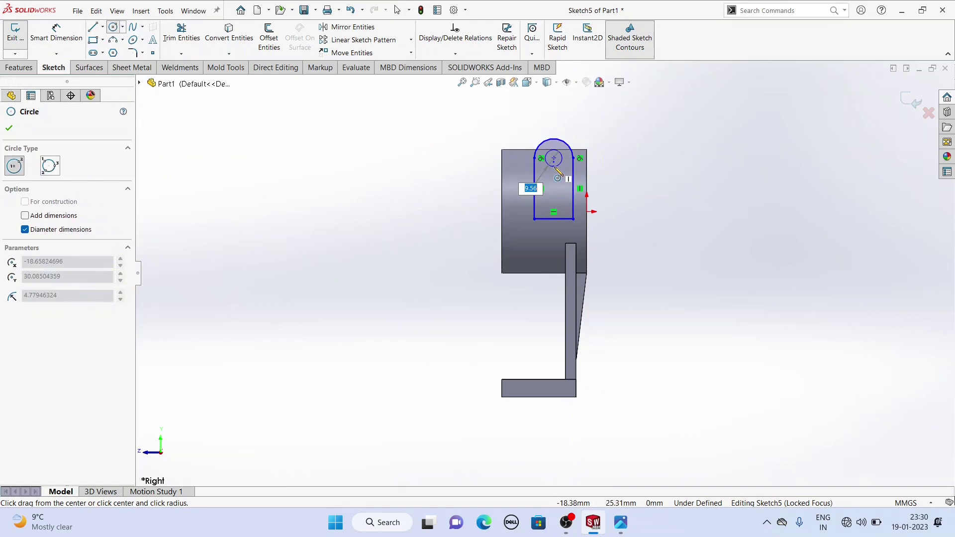
pyautogui.click(557, 170)
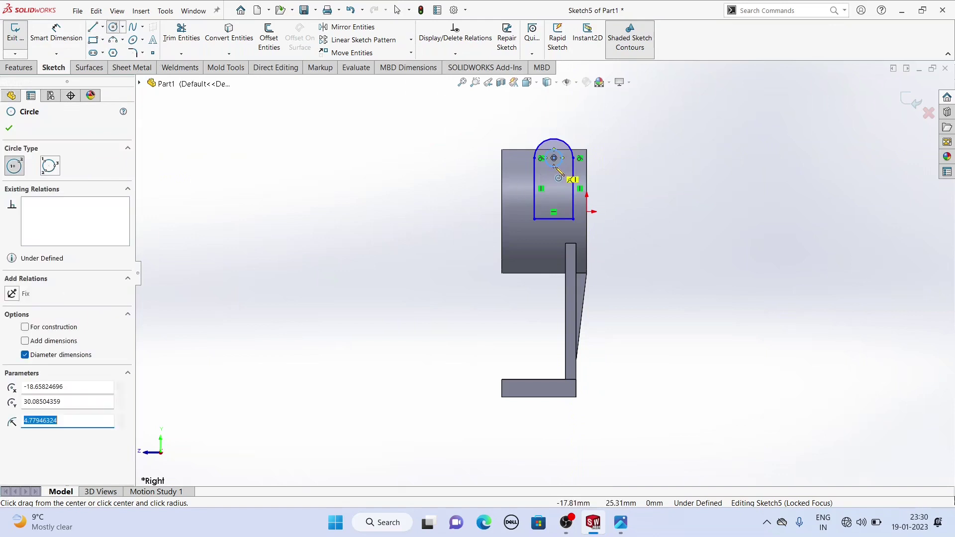
# - Dimension the circle's centre 42 mm vertically above the origin
pyautogui.click(60, 36)
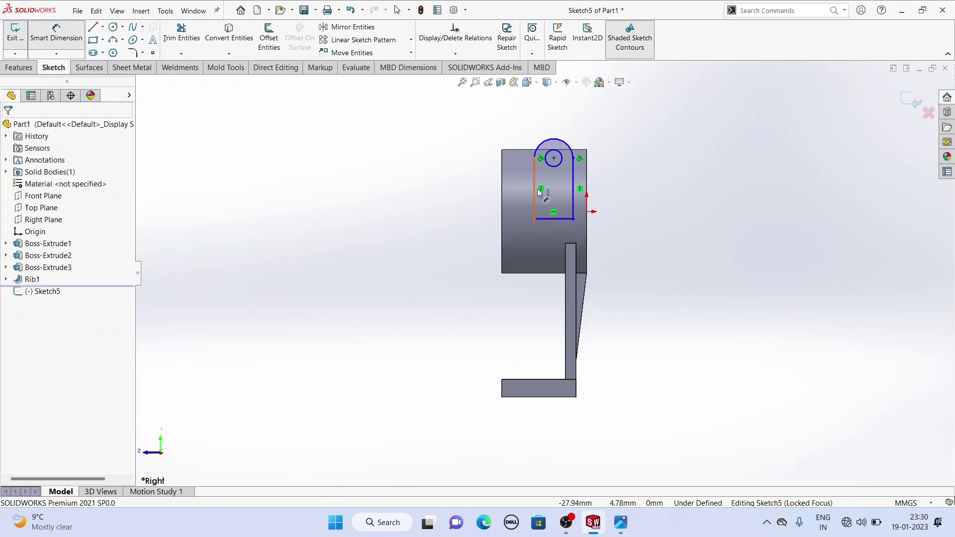
pyautogui.click(586, 212)
pyautogui.click(554, 159)
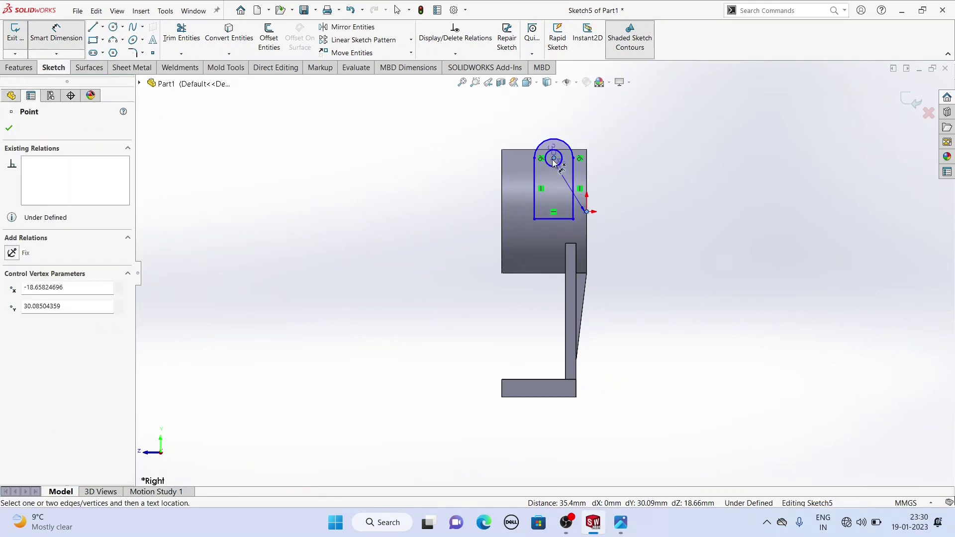
pyautogui.click(663, 167)
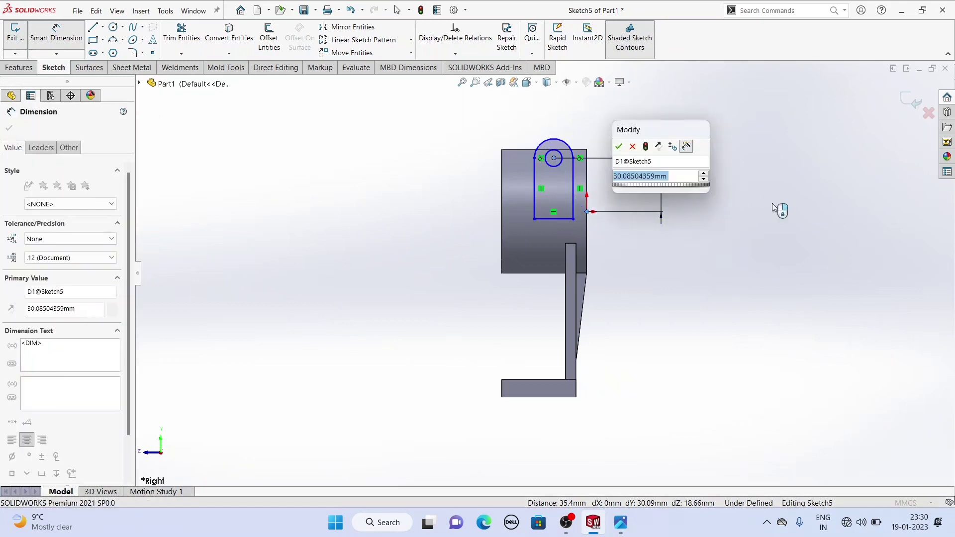
pyautogui.write('42')
pyautogui.press('Return')
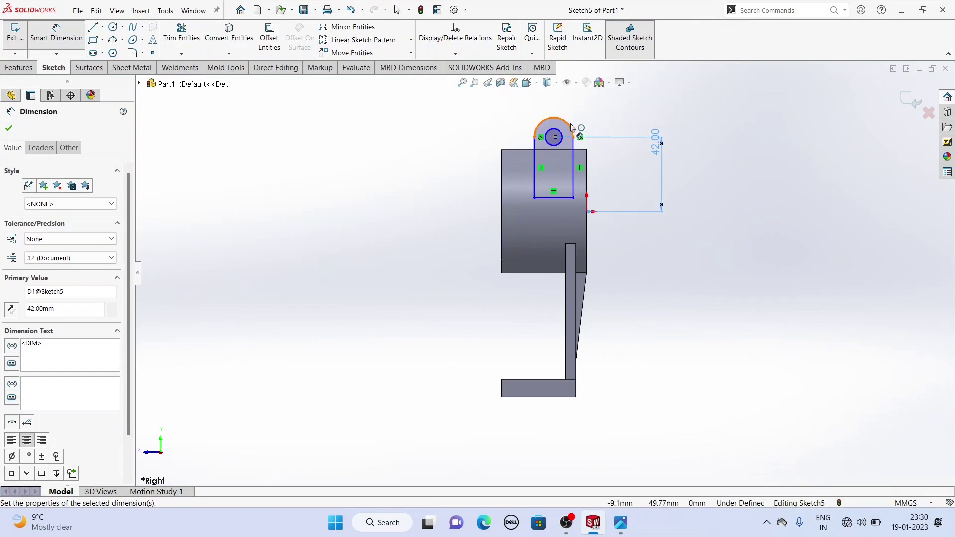
# - Dimension the profile's top arc to a 14 mm radius and the inner circle to a 12 mm diameter
pyautogui.click(571, 128)
pyautogui.click(614, 105)
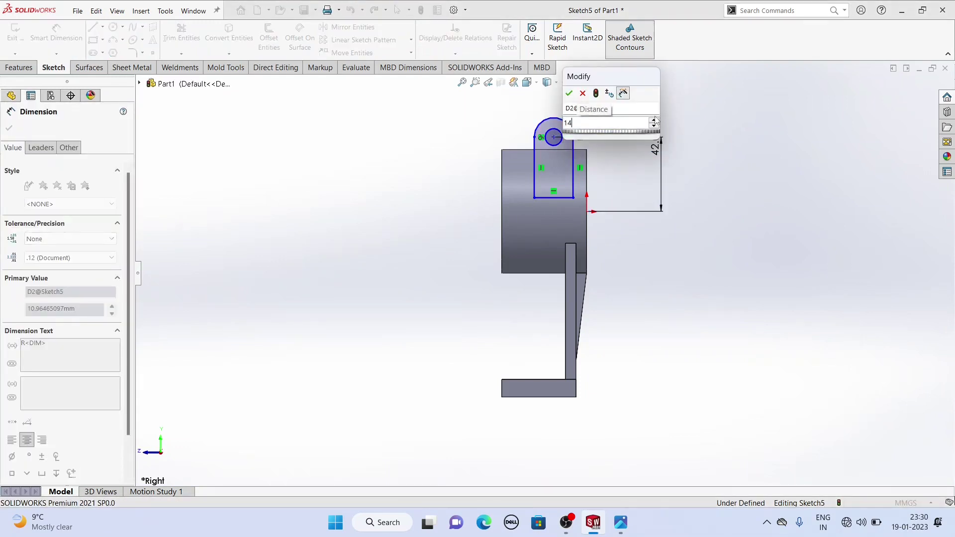
pyautogui.press('Escape')
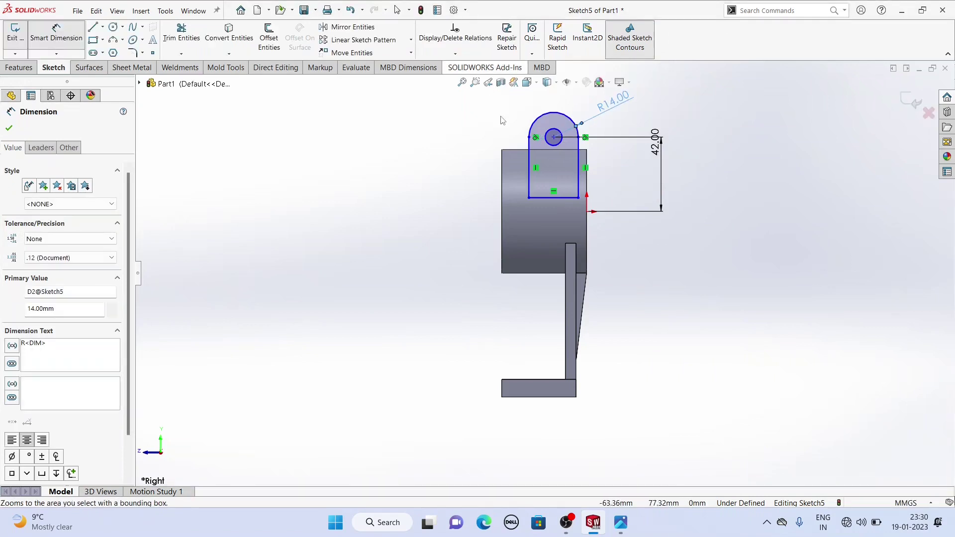
pyautogui.click(561, 148)
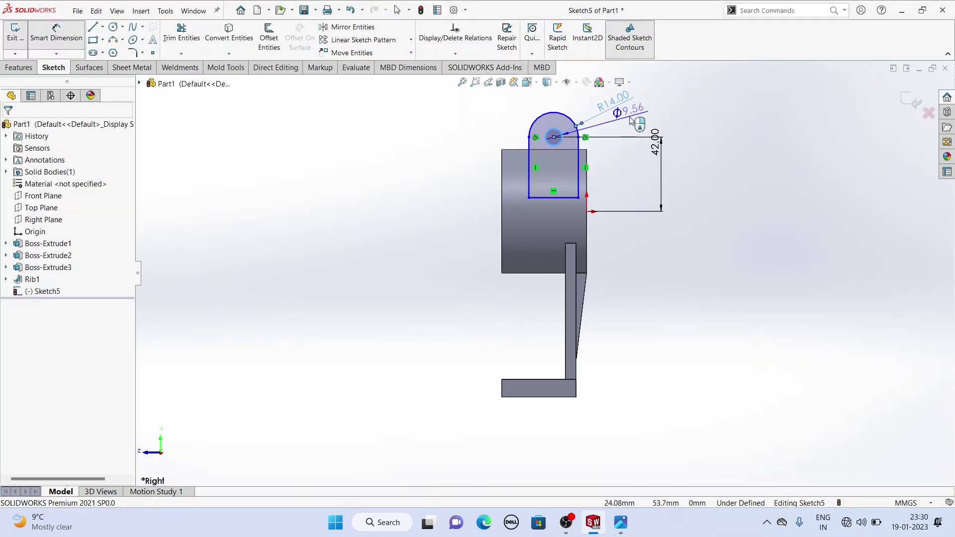
pyautogui.click(662, 129)
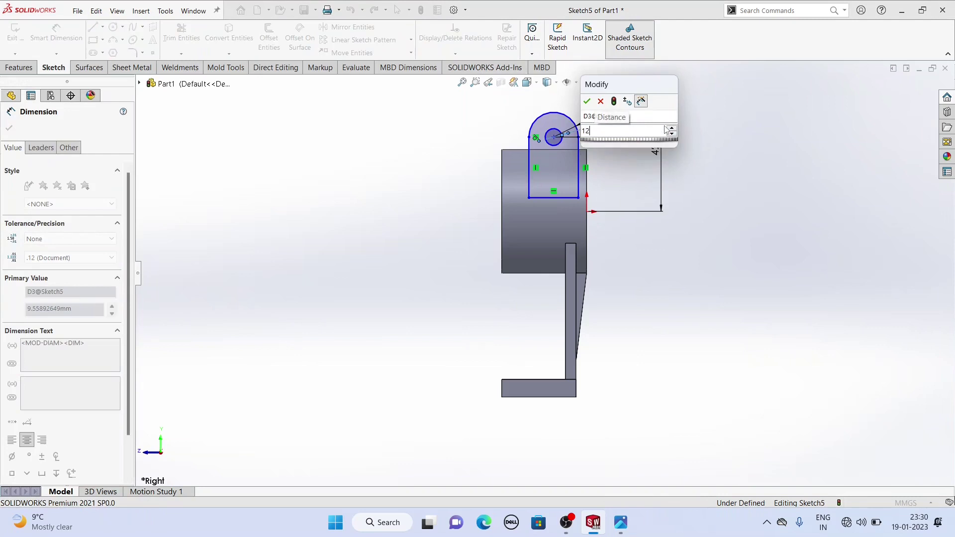
pyautogui.press('Escape')
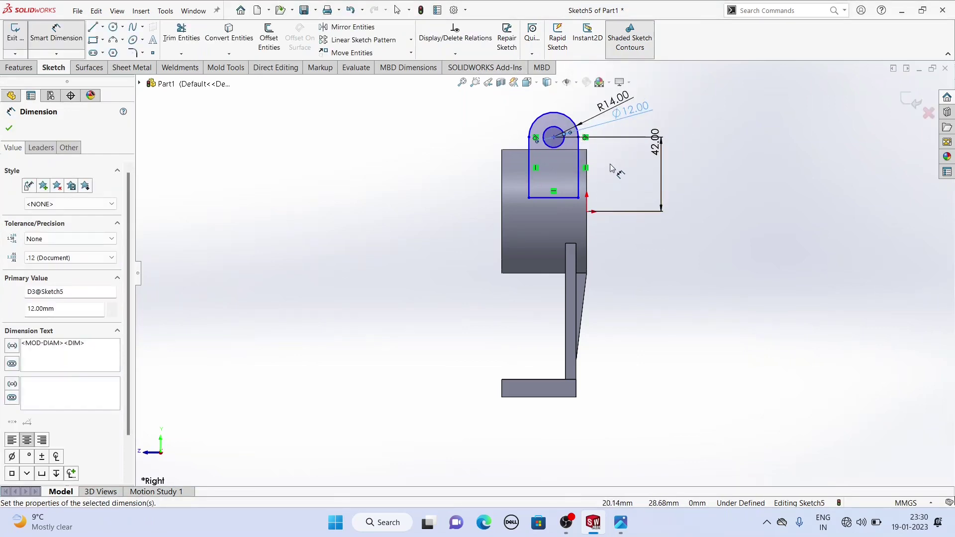
# - Dimension the profile's vertical side nearest the origin 6 mm from the cylinder's end face
pyautogui.click(587, 180)
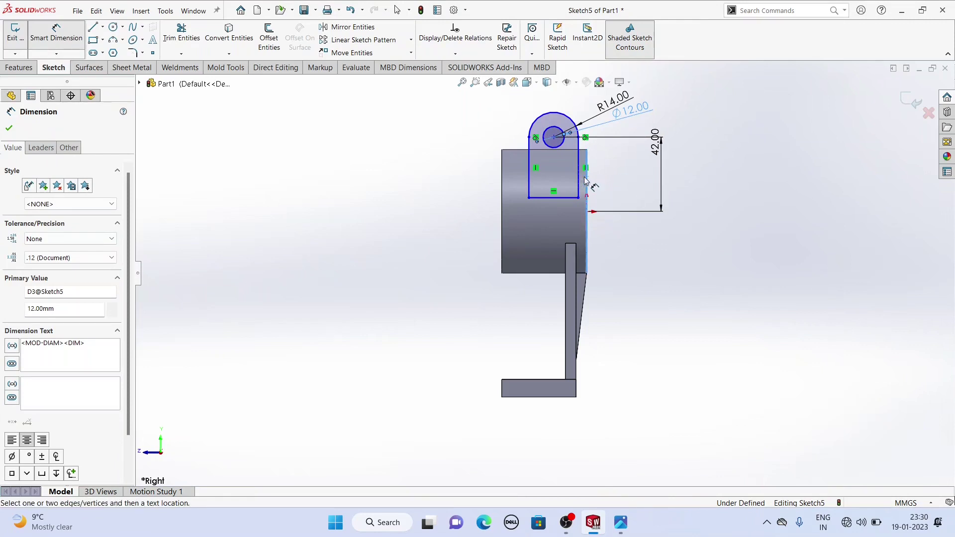
pyautogui.click(579, 180)
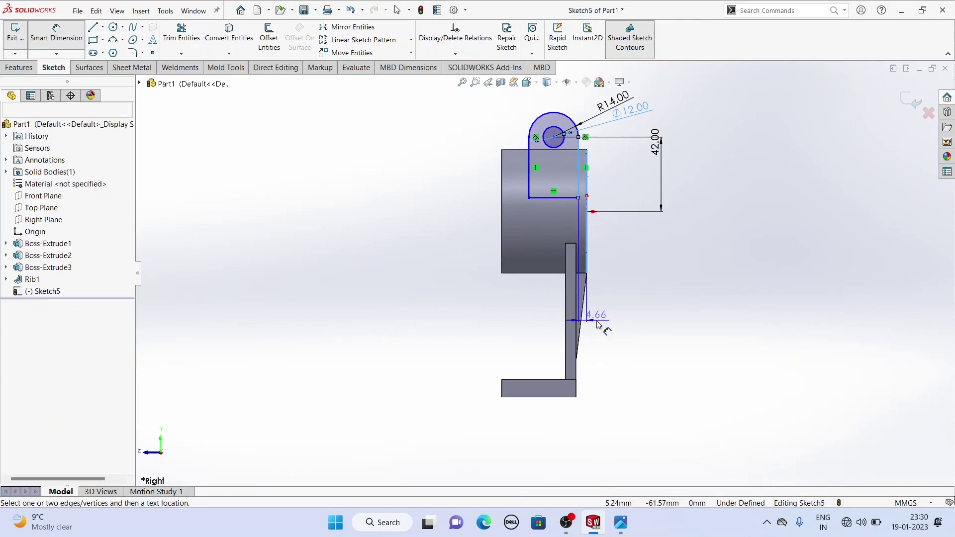
pyautogui.click(615, 303)
pyautogui.write('6')
pyautogui.press('Return')
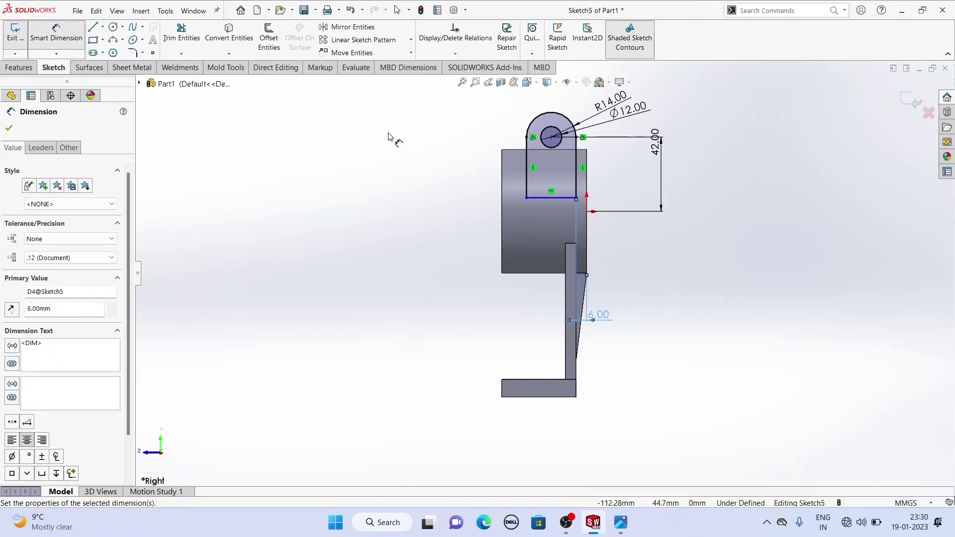
pyautogui.press('Escape')
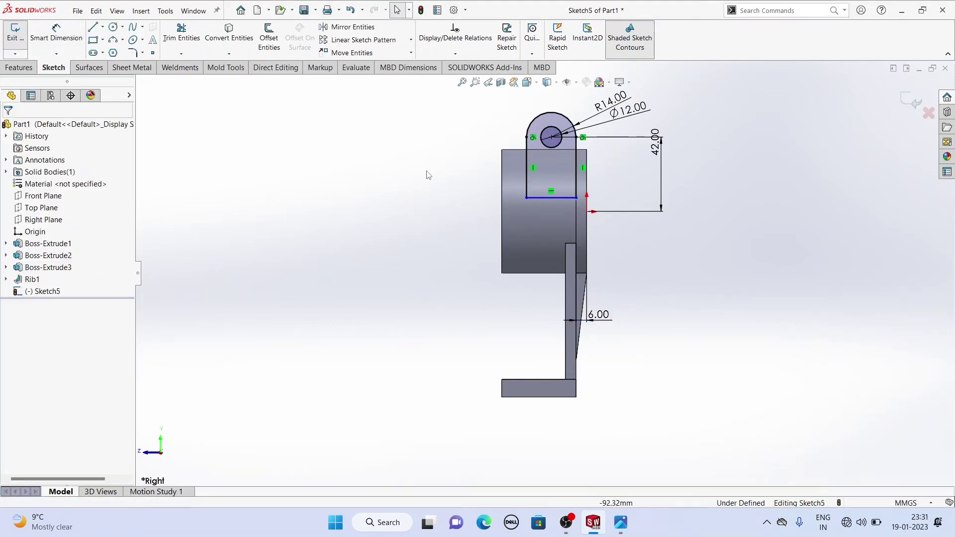
# - Make the profile's bottom line coincident with the origin
pyautogui.click(561, 199)
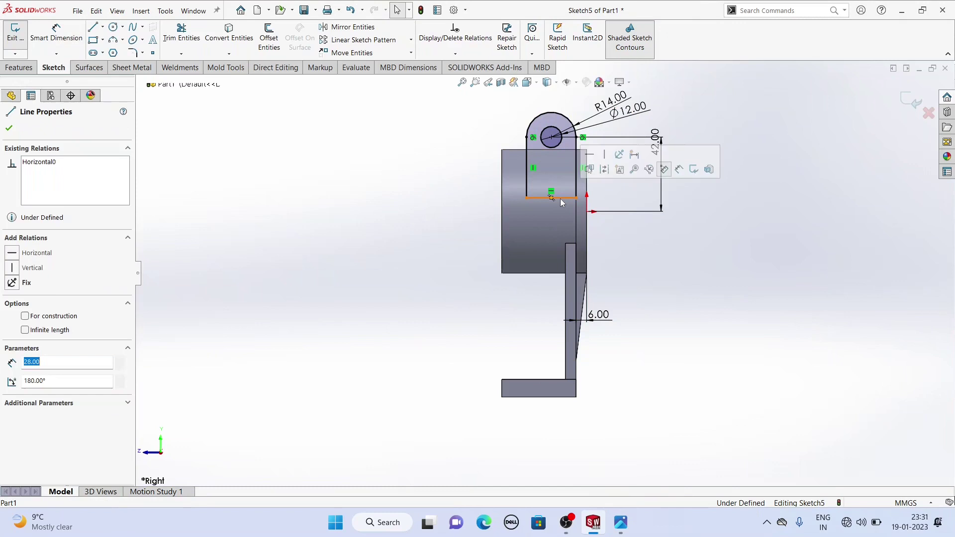
pyautogui.keyDown('ctrl'); pyautogui.click(586, 213); pyautogui.keyUp('ctrl')
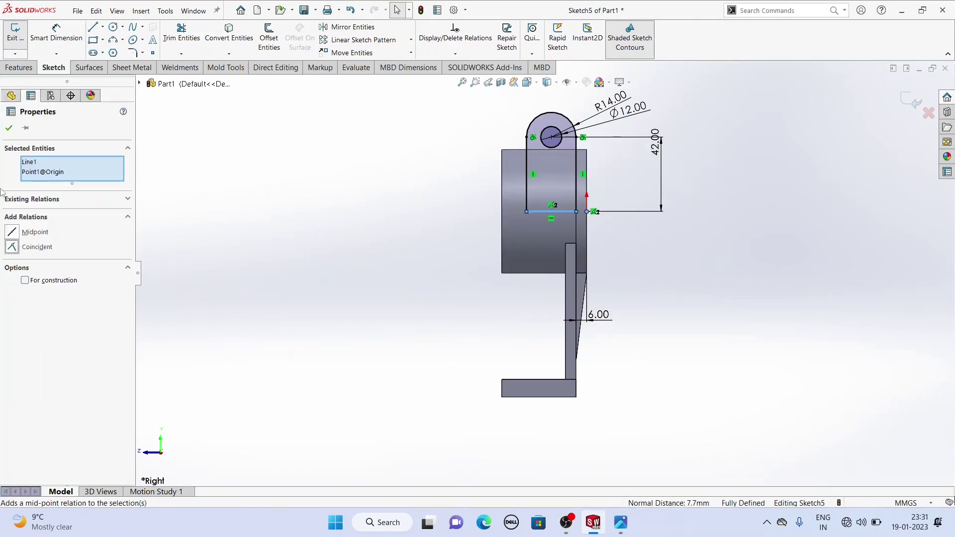
pyautogui.press('Escape')
# - Consult the reference drawing for the extrusion width of the round-topped lug and return to the part sketch
pyautogui.moveTo(446, 200)
pyautogui.mouseDown(button='middle')
pyautogui.moveTo(360, 235)
pyautogui.moveTo(433, 243)
pyautogui.moveTo(430, 199)
pyautogui.moveTo(413, 232)
pyautogui.mouseUp(button='middle')
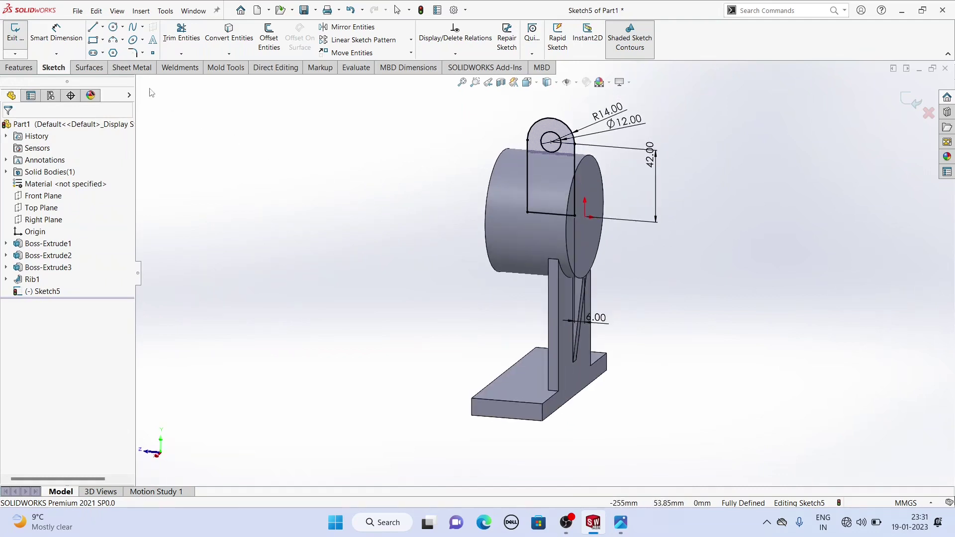
pyautogui.press('Escape')
pyautogui.click(621, 523)
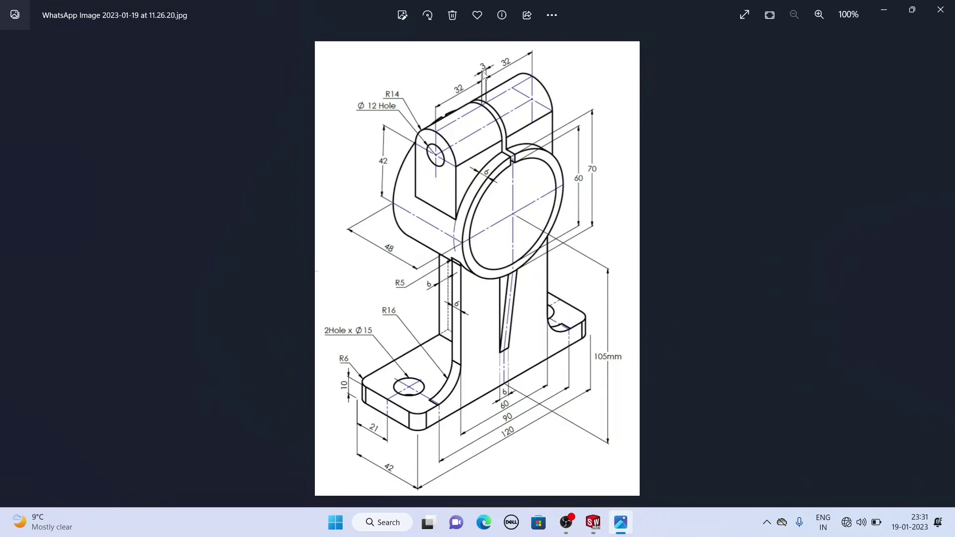
pyautogui.click(592, 531)
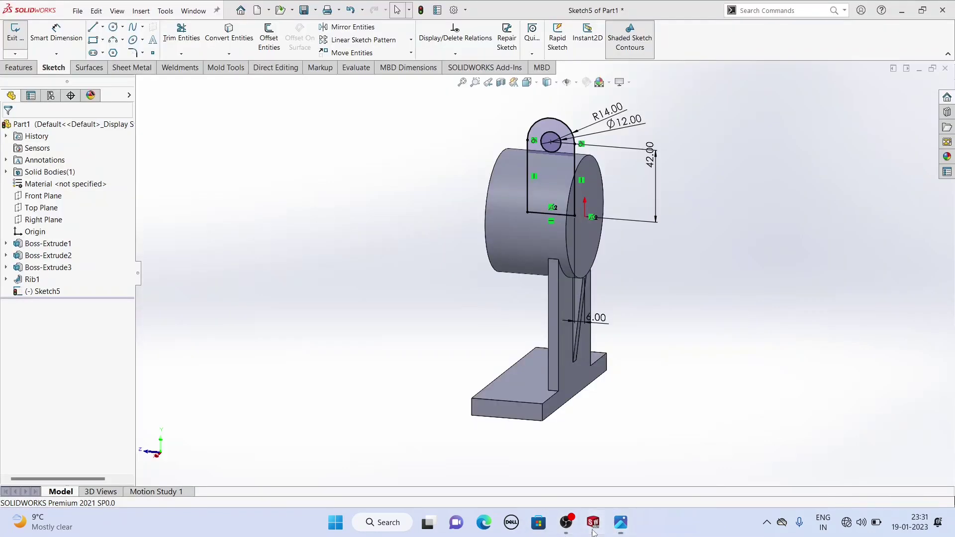
# - Extrude the round-topped lug profile 67 mm with a Mid Plane end condition, merged with the body
pyautogui.click(20, 68)
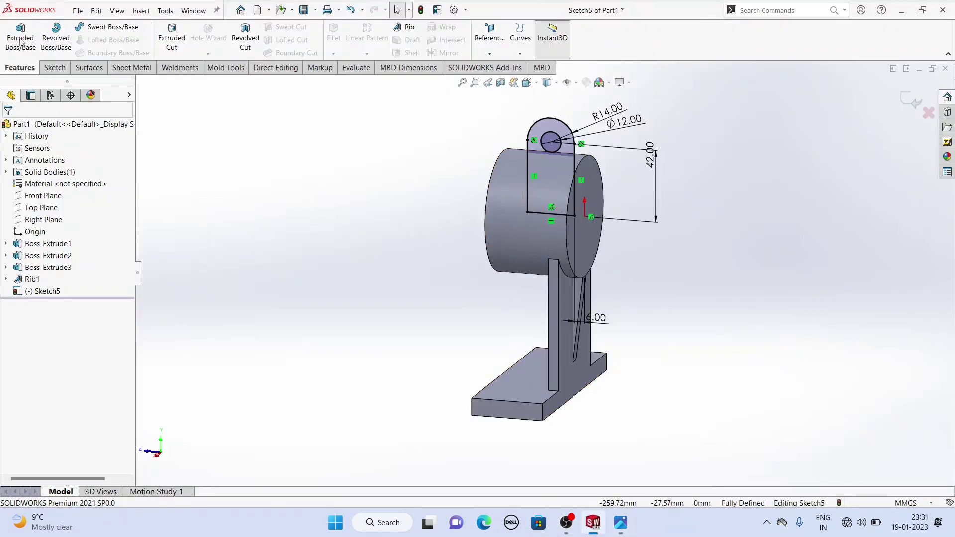
pyautogui.click(20, 38)
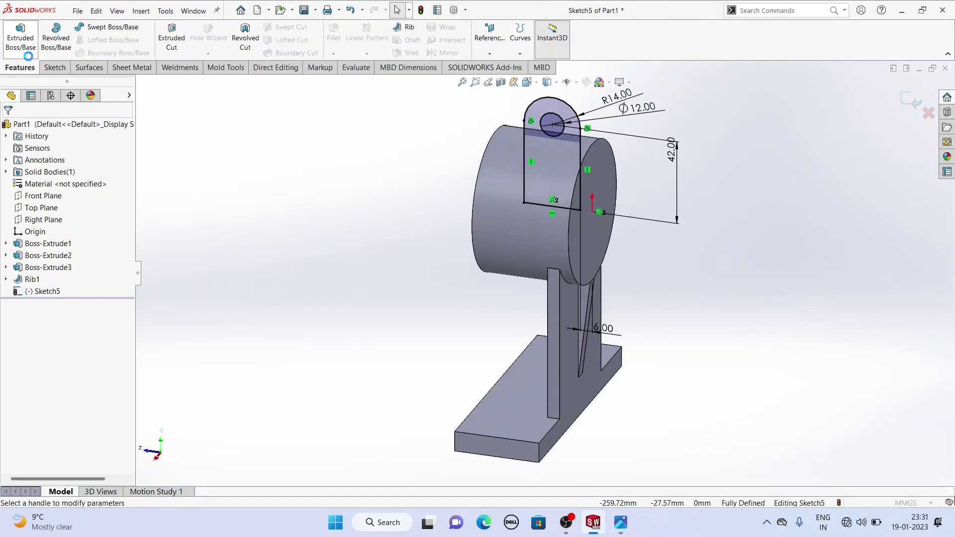
pyautogui.click(49, 199)
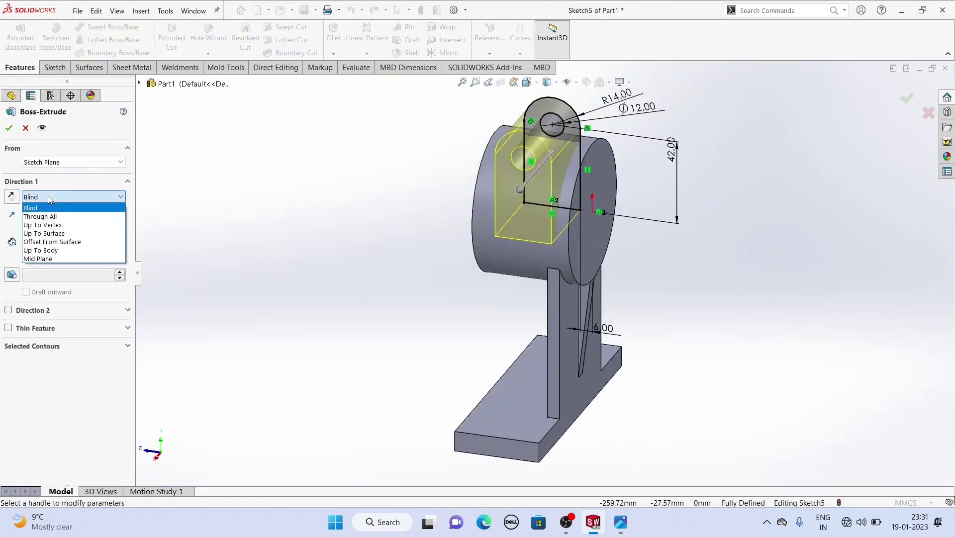
pyautogui.click(49, 256)
pyautogui.moveTo(394, 166)
pyautogui.mouseDown(button='middle')
pyautogui.moveTo(354, 187)
pyautogui.moveTo(386, 172)
pyautogui.moveTo(378, 169)
pyautogui.mouseUp(button='middle')
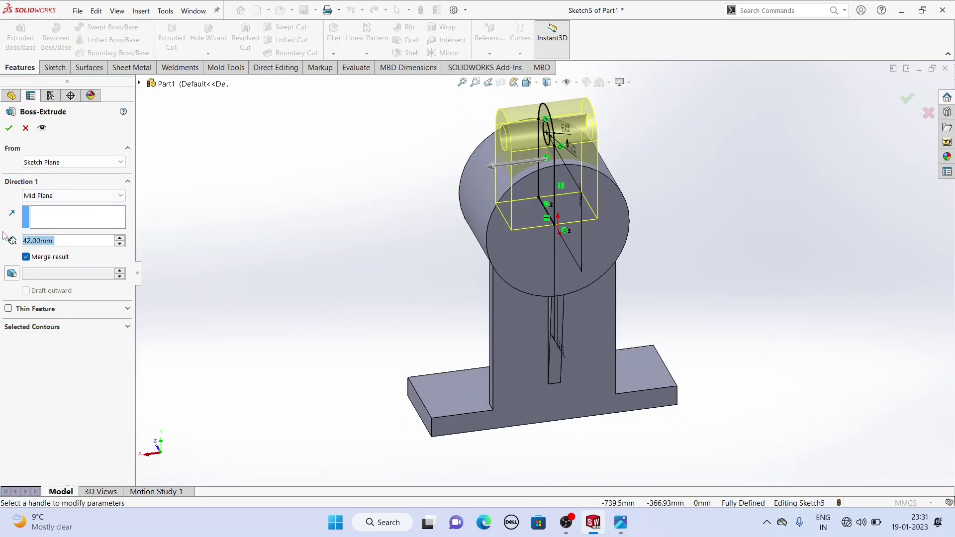
pyautogui.write('67')
pyautogui.press('Return')
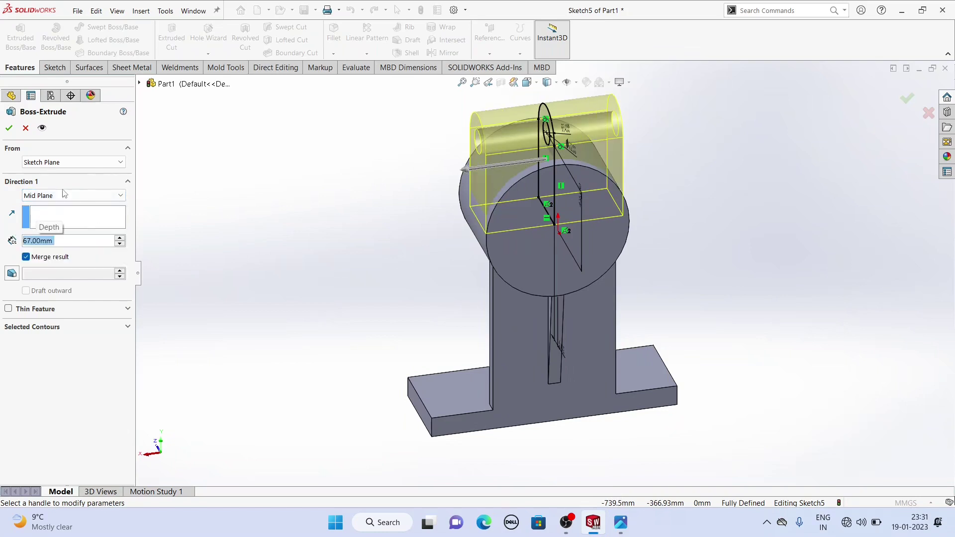
pyautogui.click(9, 128)
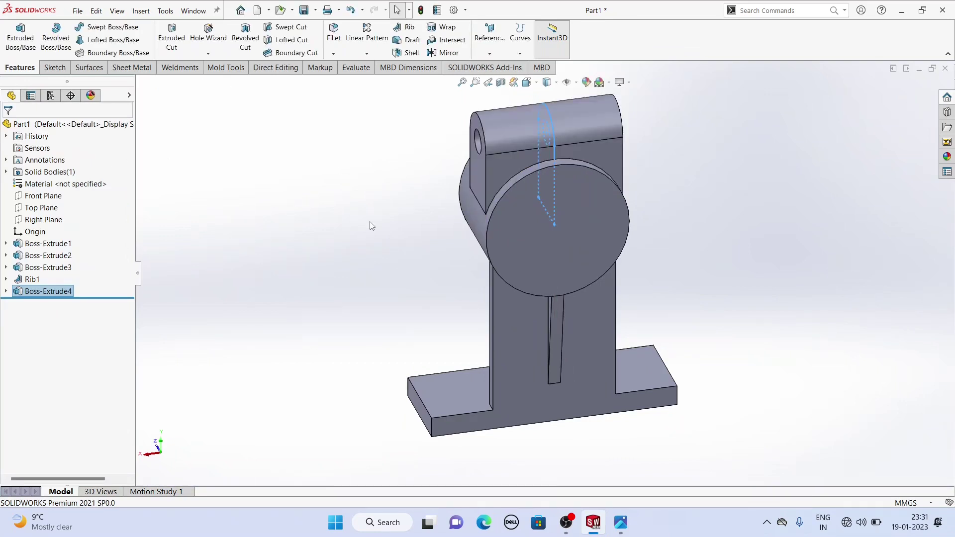
# - Check the reference drawing for the base holes and start a new sketch on the base plate's upper face
pyautogui.moveTo(381, 219); pyautogui.dragTo(502, 224, button='middle')
pyautogui.click(621, 523)
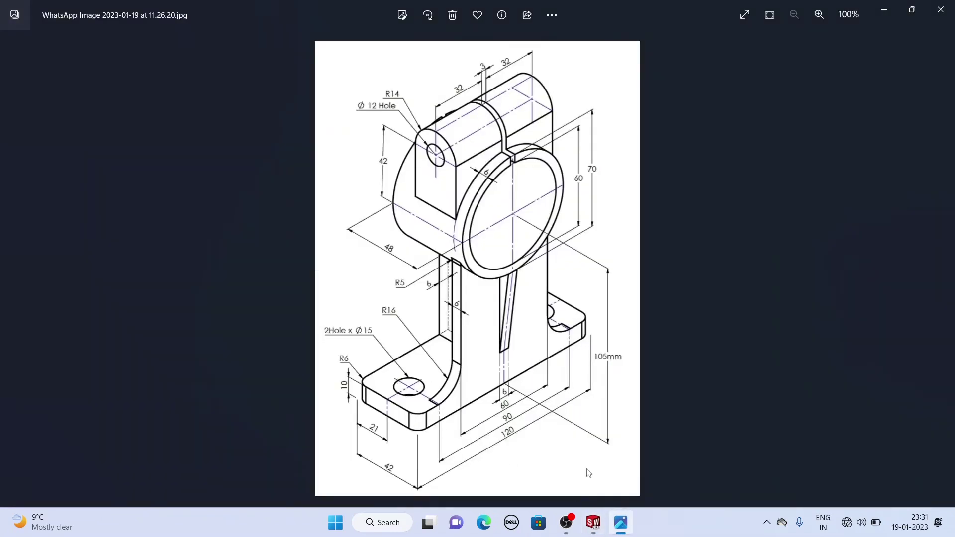
pyautogui.click(593, 522)
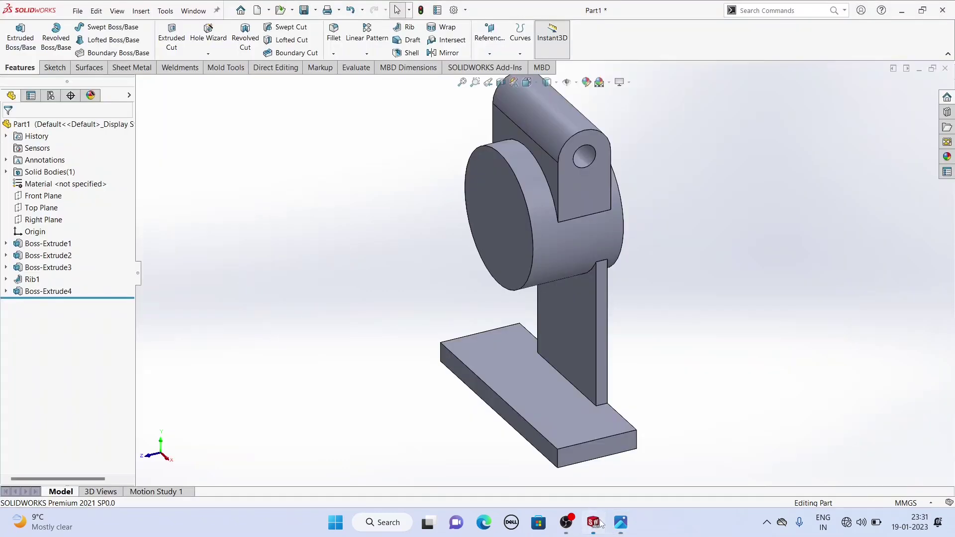
pyautogui.click(545, 406)
pyautogui.click(587, 382)
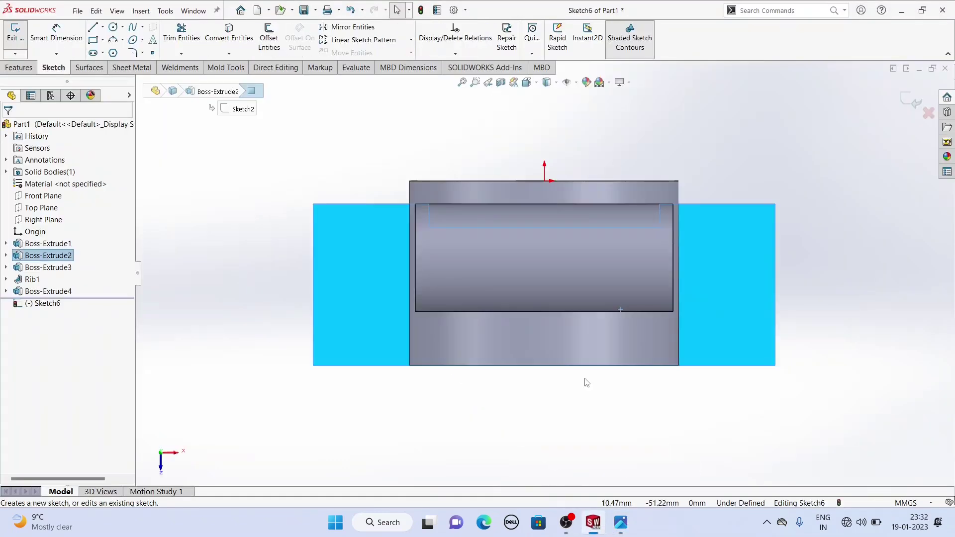
pyautogui.click(403, 428)
# - Sketch a vertical centerline about 68 mm long from the origin across the middle of the base plate
pyautogui.click(102, 27)
pyautogui.click(116, 50)
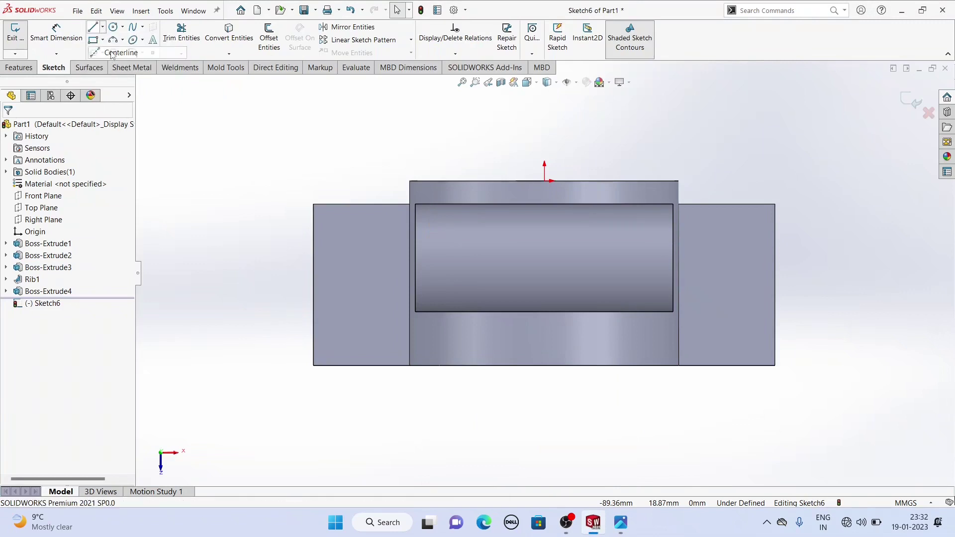
pyautogui.click(545, 184)
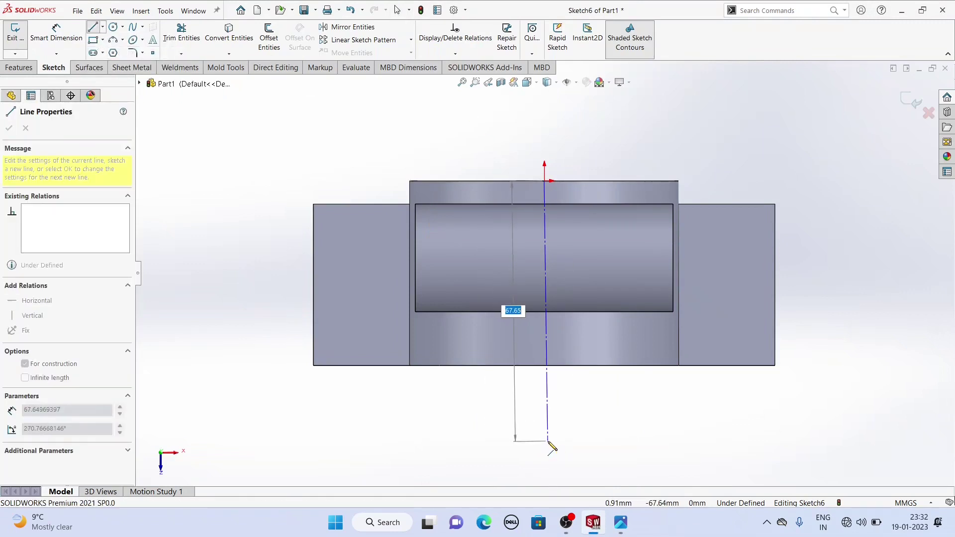
pyautogui.click(545, 441)
pyautogui.rightClick(323, 166)
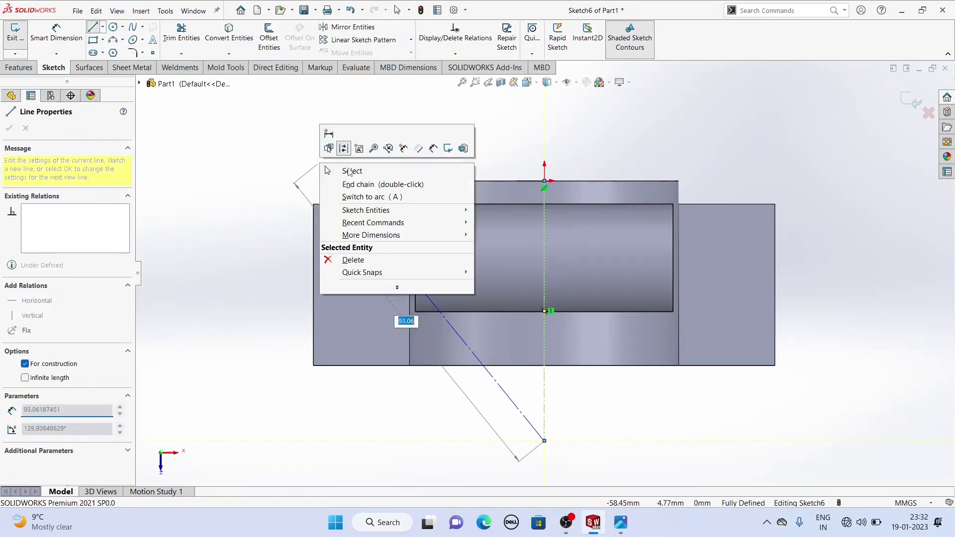
pyautogui.click(348, 168)
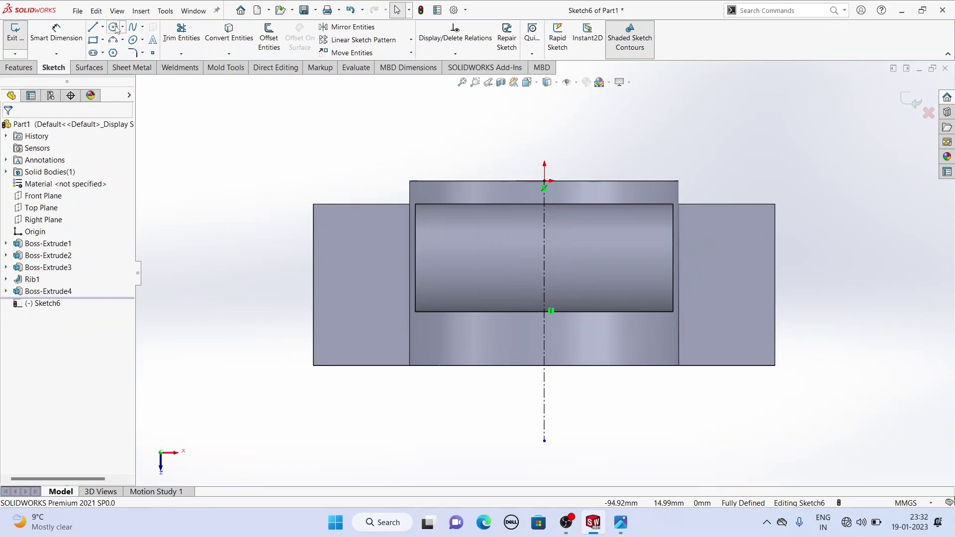
# - Sketch two circles about 9 mm and 10 mm in diameter, one on each exposed end of the base plate
pyautogui.click(114, 27)
pyautogui.click(354, 240)
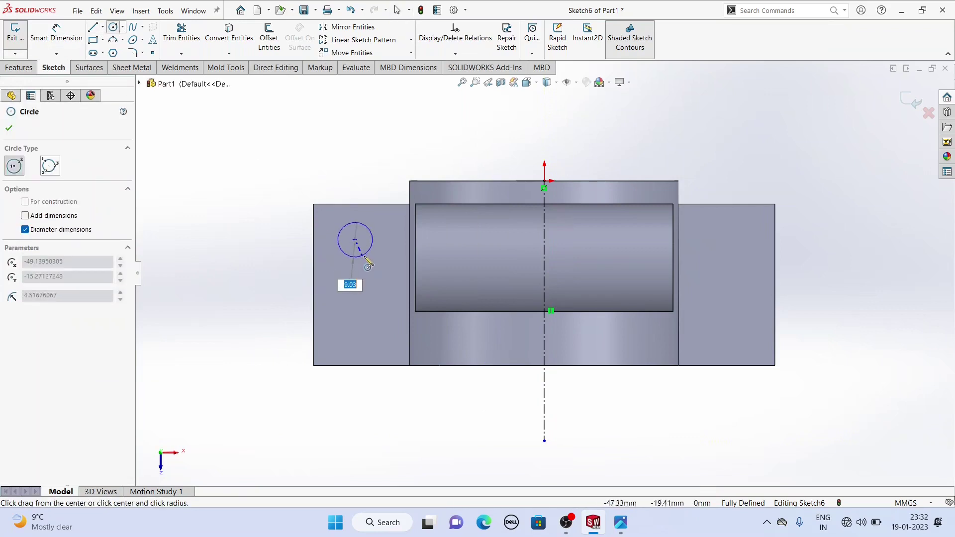
pyautogui.click(365, 257)
pyautogui.click(728, 239)
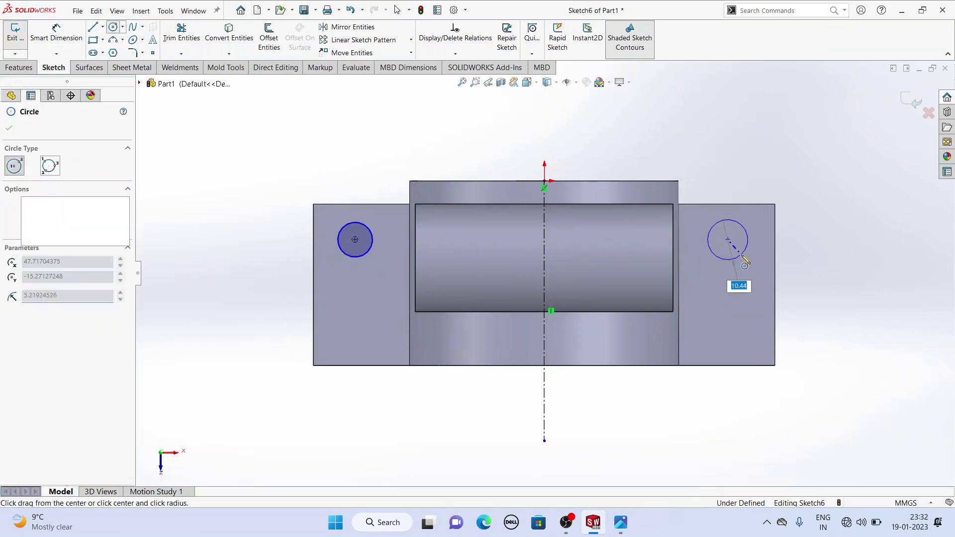
pyautogui.click(736, 258)
pyautogui.rightClick(524, 158)
pyautogui.click(552, 162)
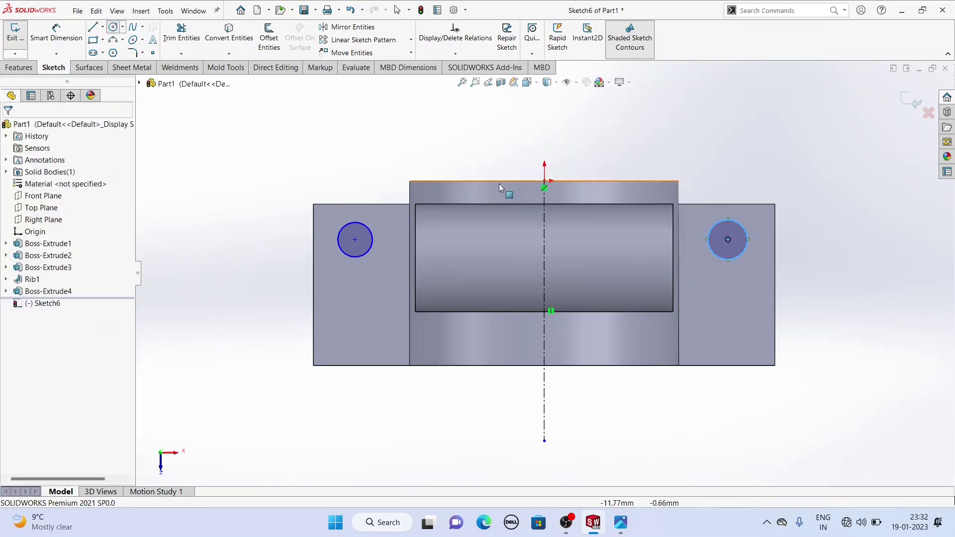
# - Make the centers of the two circles symmetric about the vertical centerline
pyautogui.click(544, 200)
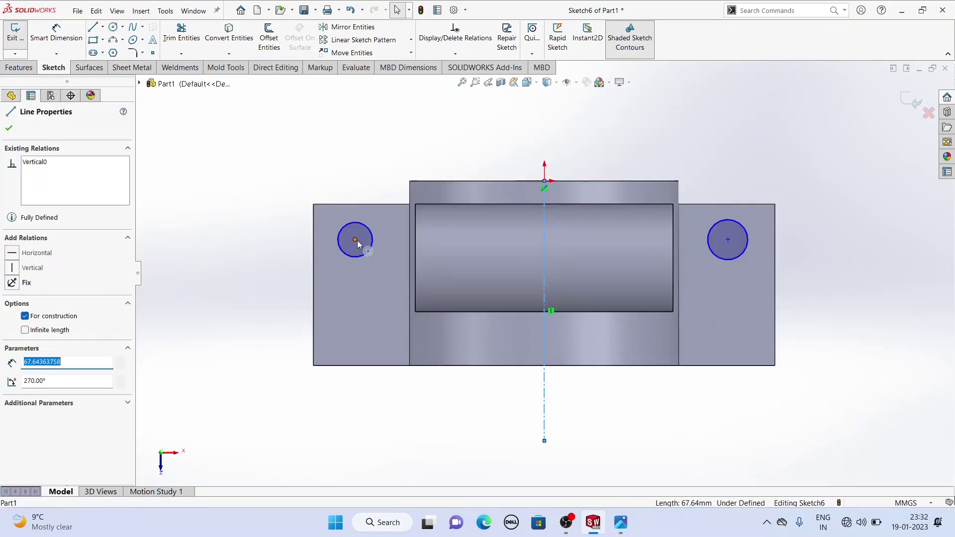
pyautogui.keyDown('ctrl'); pyautogui.click(727, 240); pyautogui.keyUp('ctrl')
pyautogui.keyDown('ctrl'); pyautogui.click(727, 239); pyautogui.keyUp('ctrl')
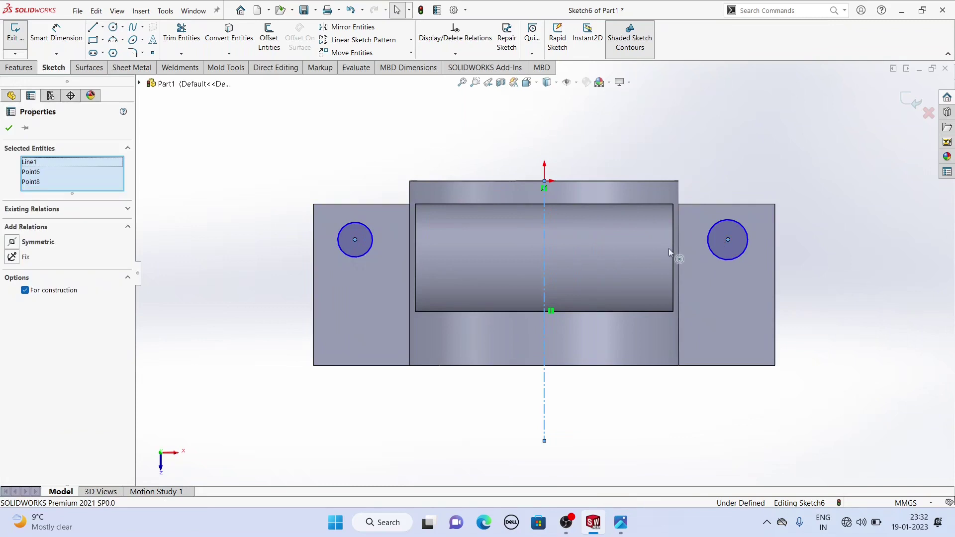
pyautogui.click(12, 242)
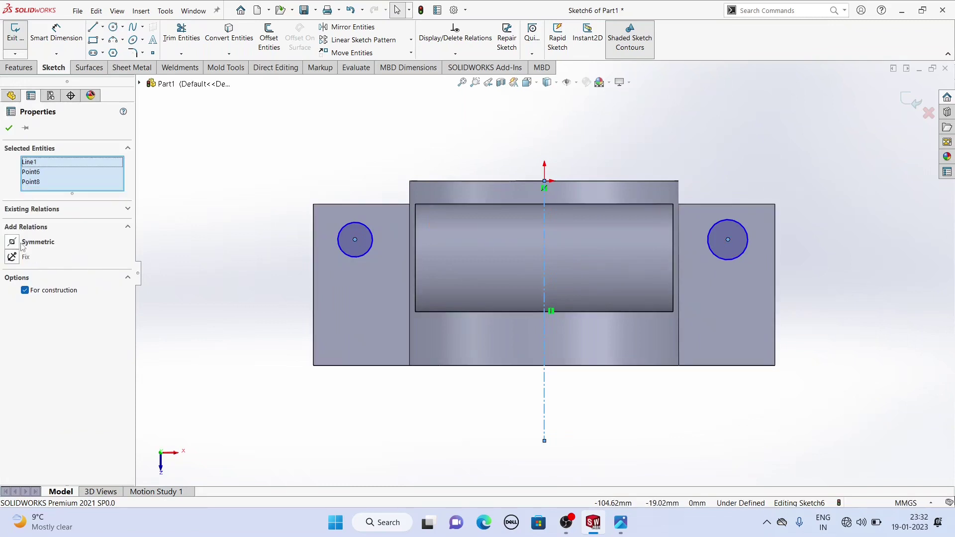
pyautogui.click(9, 129)
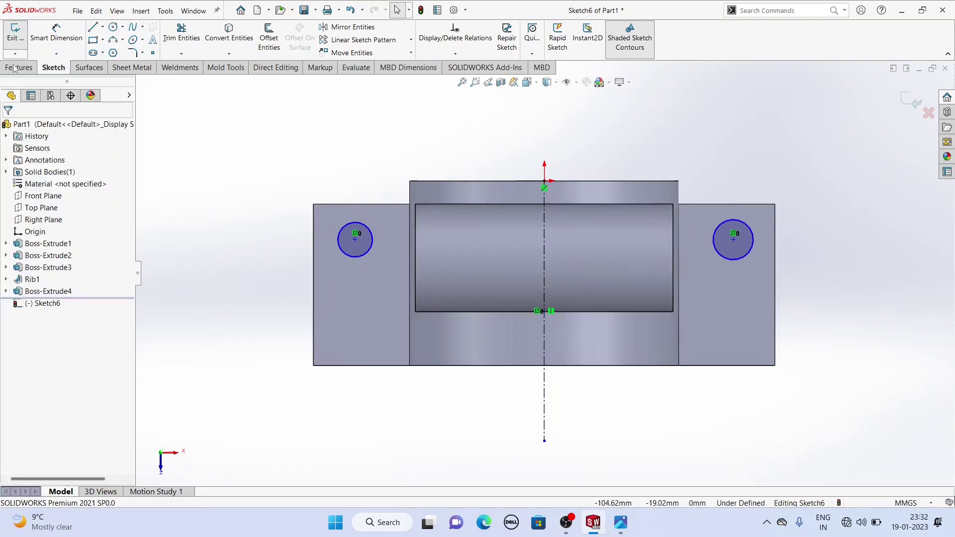
# - Dimension the distance between the two circle centers to 90 mm
pyautogui.click(355, 241)
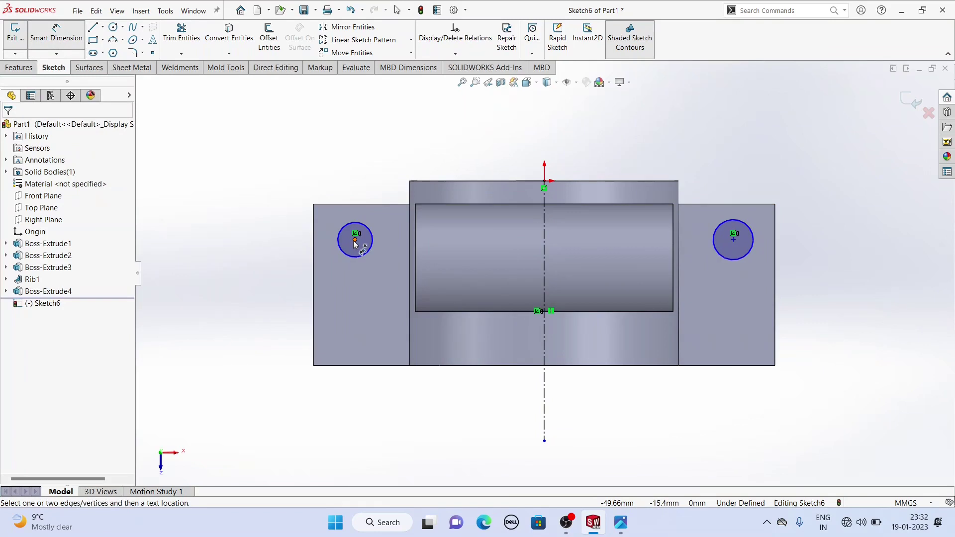
pyautogui.click(734, 240)
pyautogui.click(552, 142)
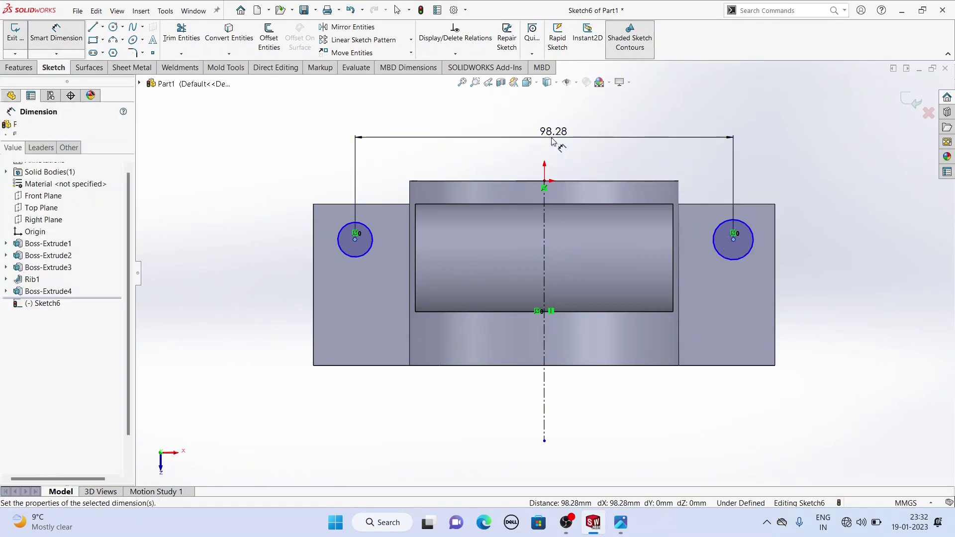
pyautogui.write('90')
pyautogui.press('Return')
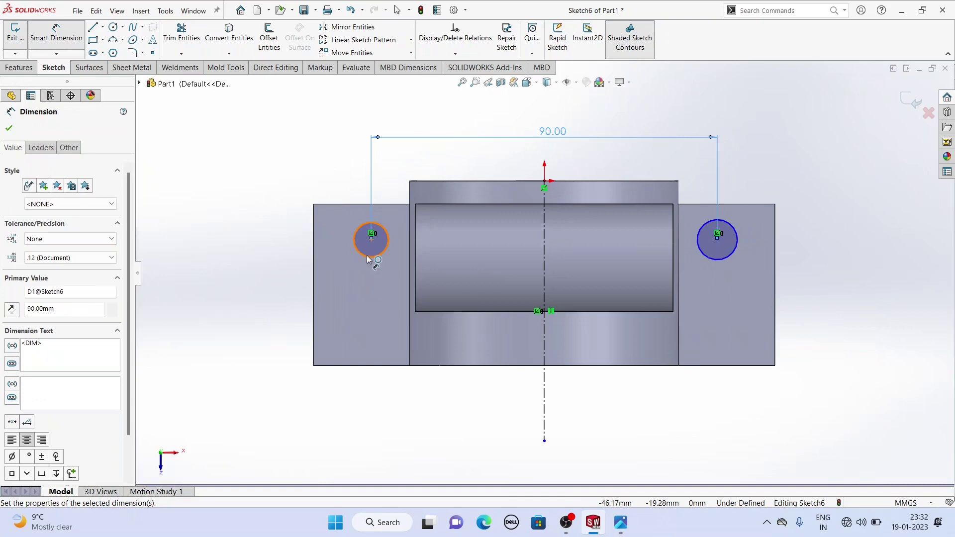
# - Dimension the circle on the negative-X end of the base plate to a 15 mm diameter
pyautogui.click(368, 259)
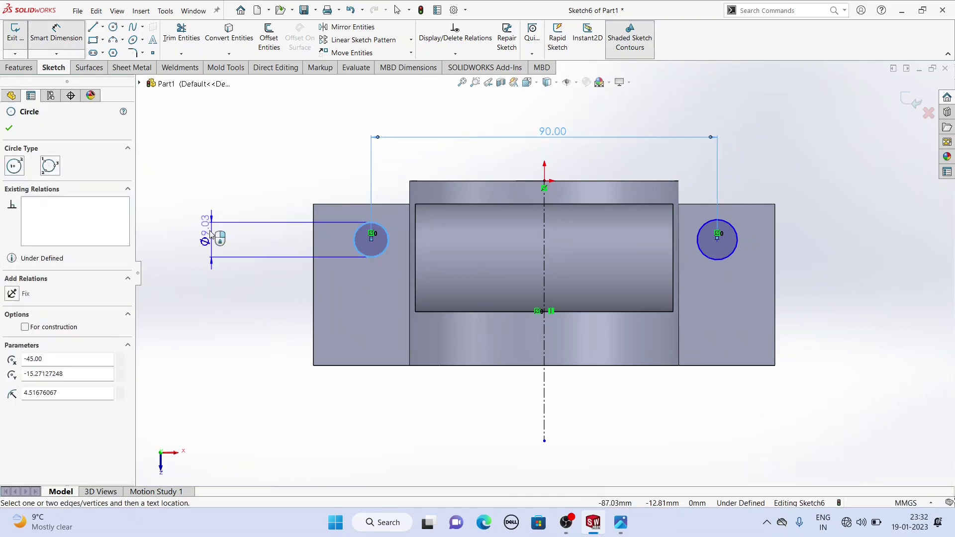
pyautogui.click(220, 228)
pyautogui.write('15')
pyautogui.press('Return')
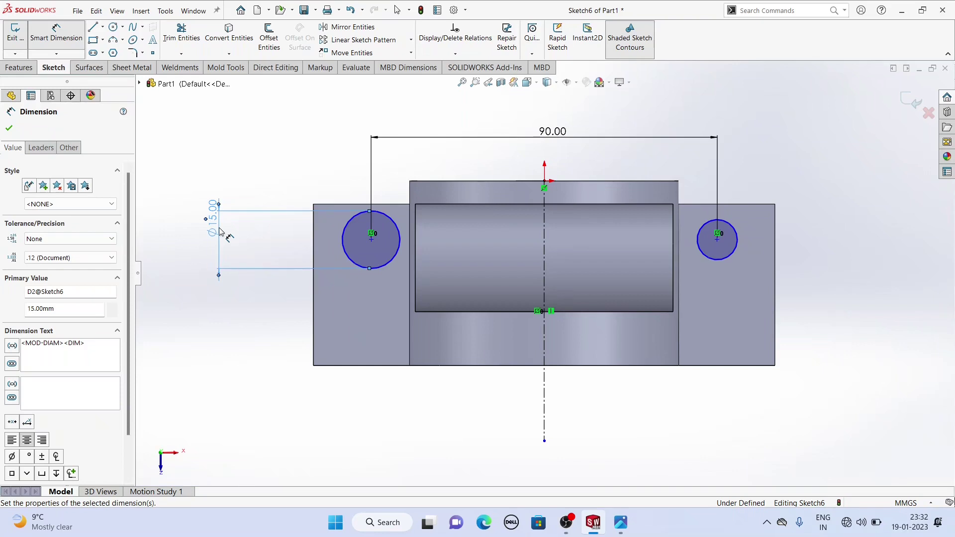
# - Dimension the 15 mm circle's center 21 mm from the base plate's long edge farthest from the origin
pyautogui.click(371, 240)
pyautogui.click(374, 365)
pyautogui.click(253, 326)
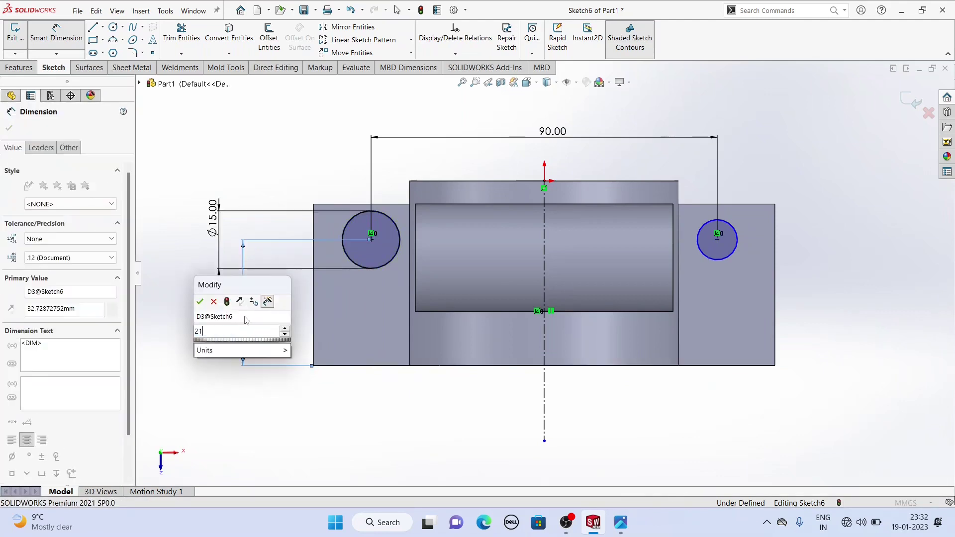
pyautogui.press('Return')
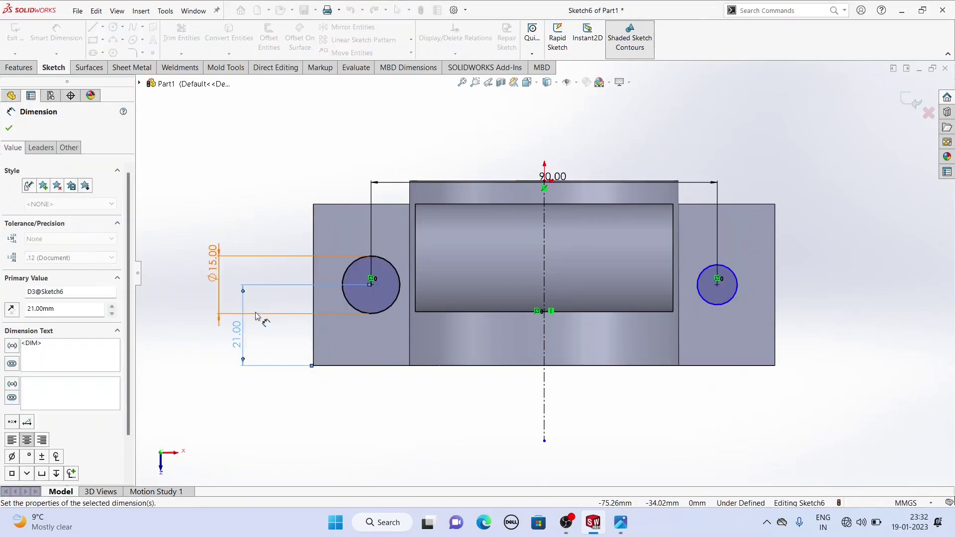
pyautogui.rightClick(286, 158)
pyautogui.click(306, 186)
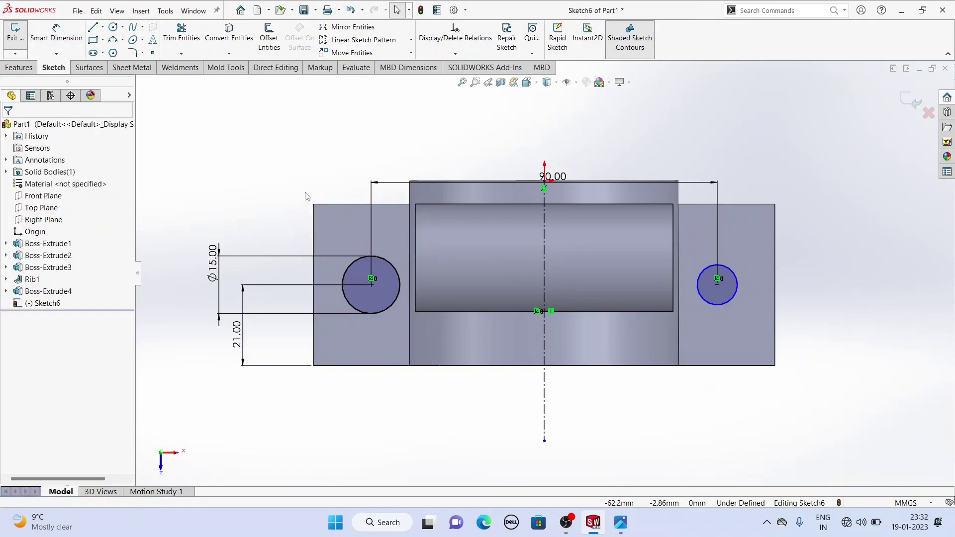
# - Add an Equal relation between the 15 mm circle and the circle at the opposite end of the base
pyautogui.click(368, 259)
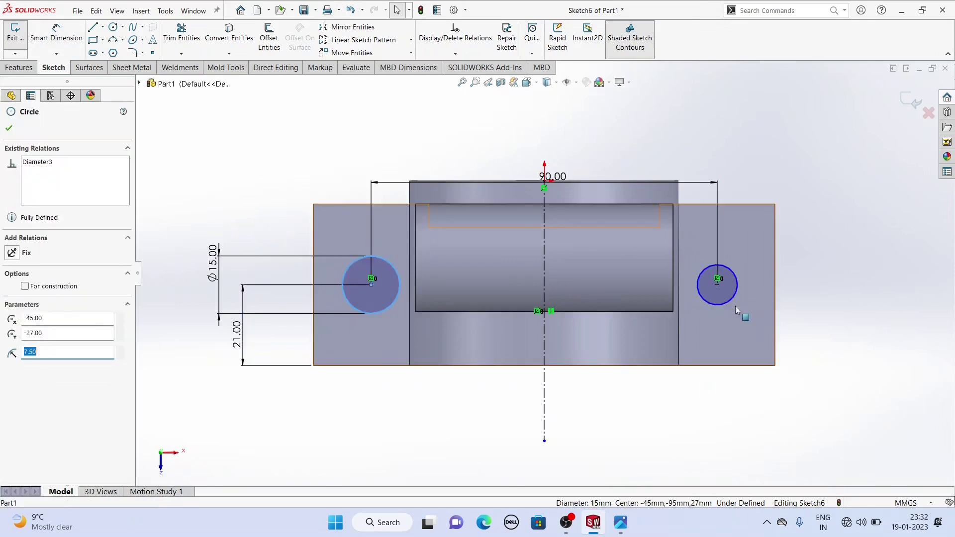
pyautogui.keyDown('ctrl'); pyautogui.click(719, 303); pyautogui.keyUp('ctrl')
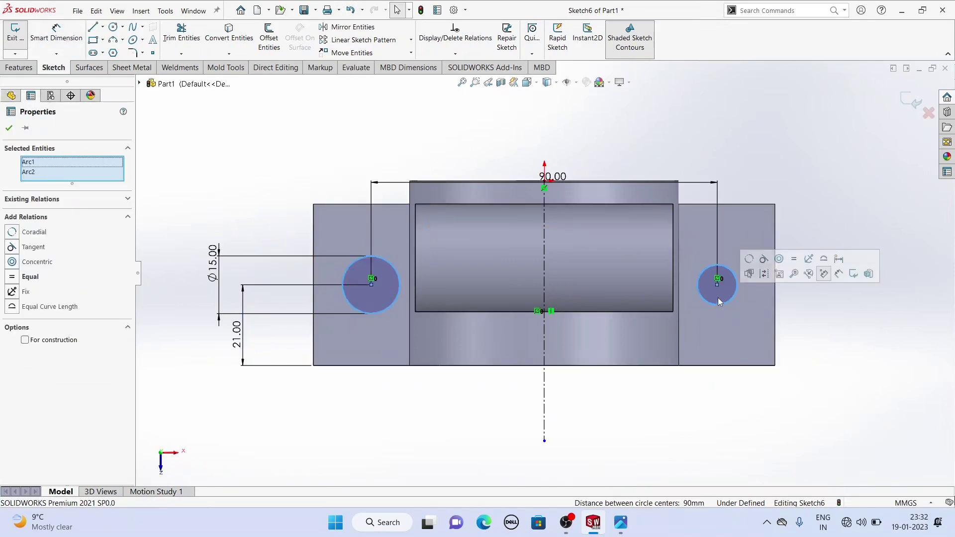
pyautogui.click(795, 259)
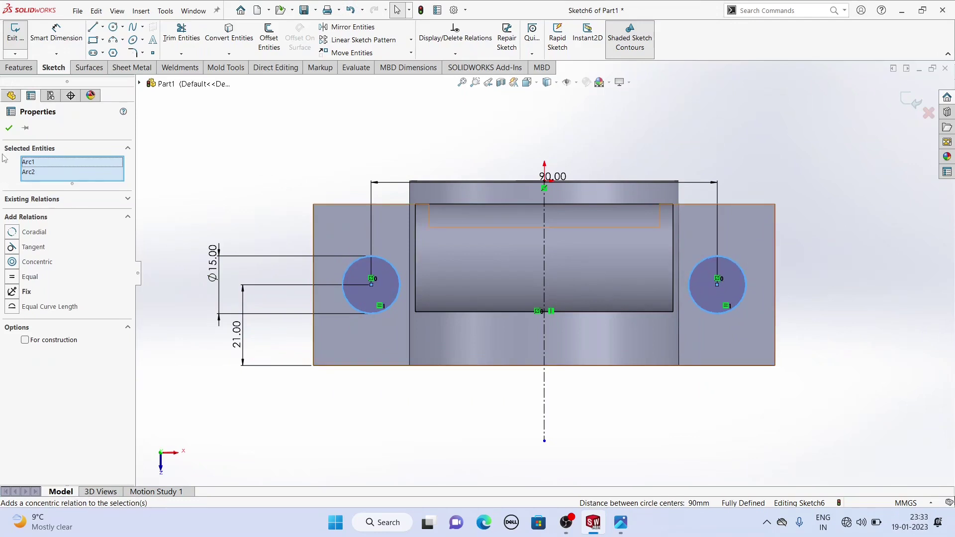
pyautogui.click(9, 128)
# - Cut-extrude the two 15 mm circles through the base plate with a Blind depth of 67 mm
pyautogui.moveTo(279, 278); pyautogui.dragTo(363, 189, button='middle')
pyautogui.scroll(2, 398, 317)
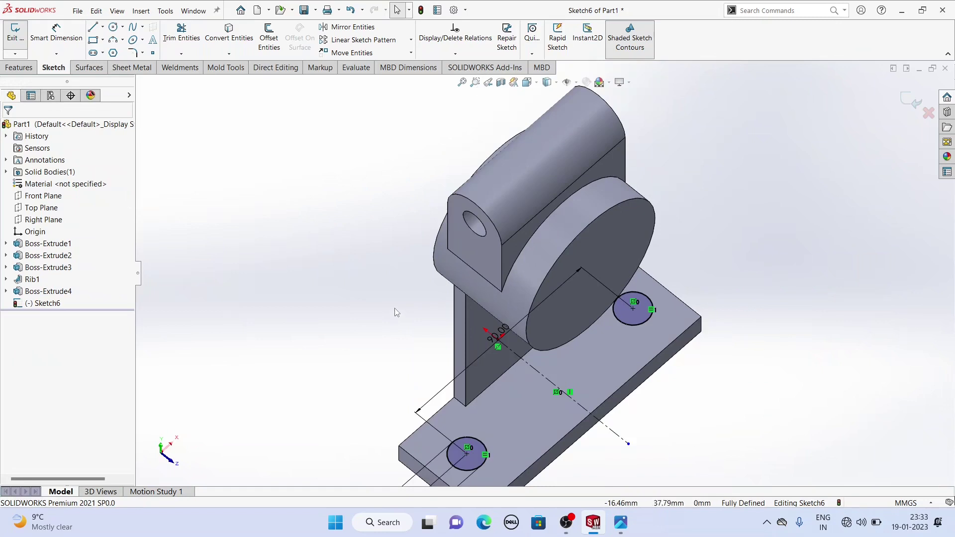
pyautogui.scroll(1, 396, 312)
pyautogui.scroll(-1, 569, 398)
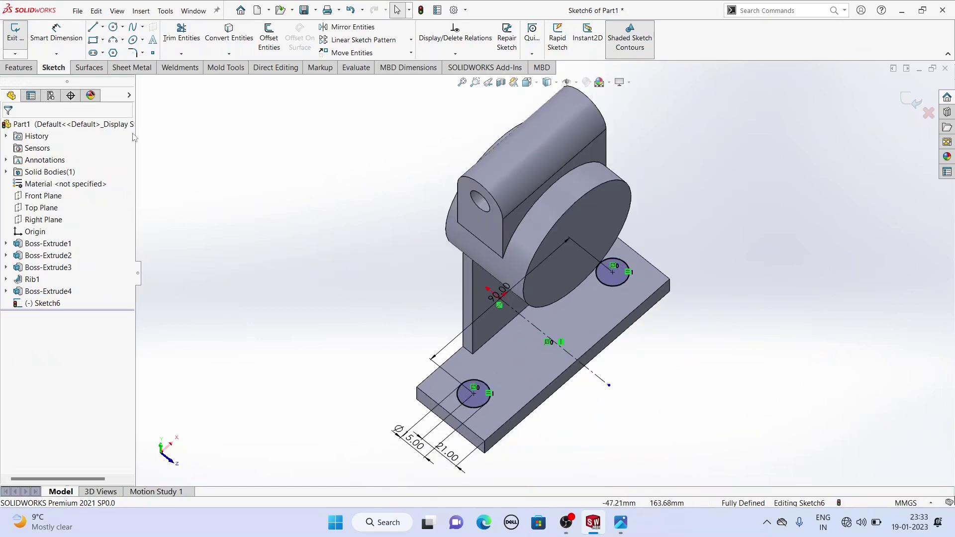
pyautogui.click(20, 68)
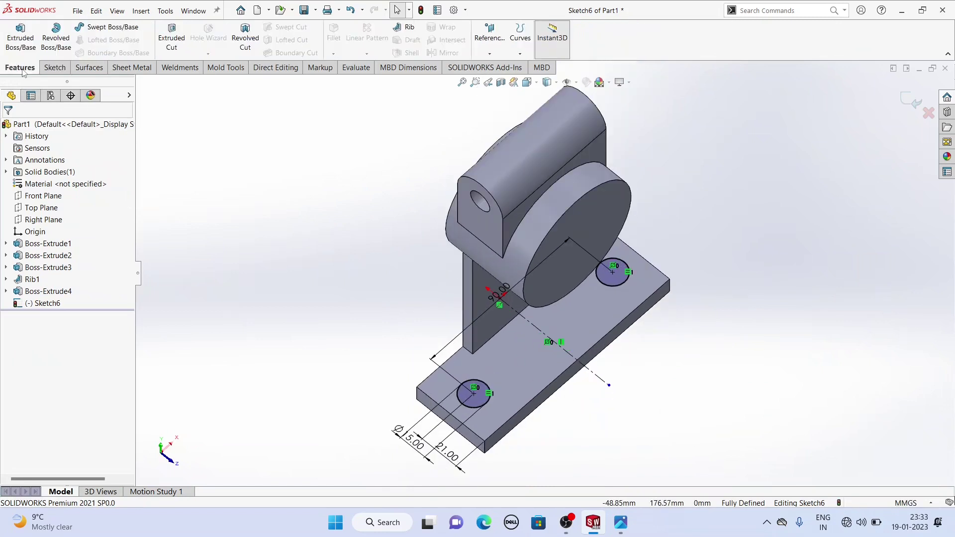
pyautogui.click(172, 40)
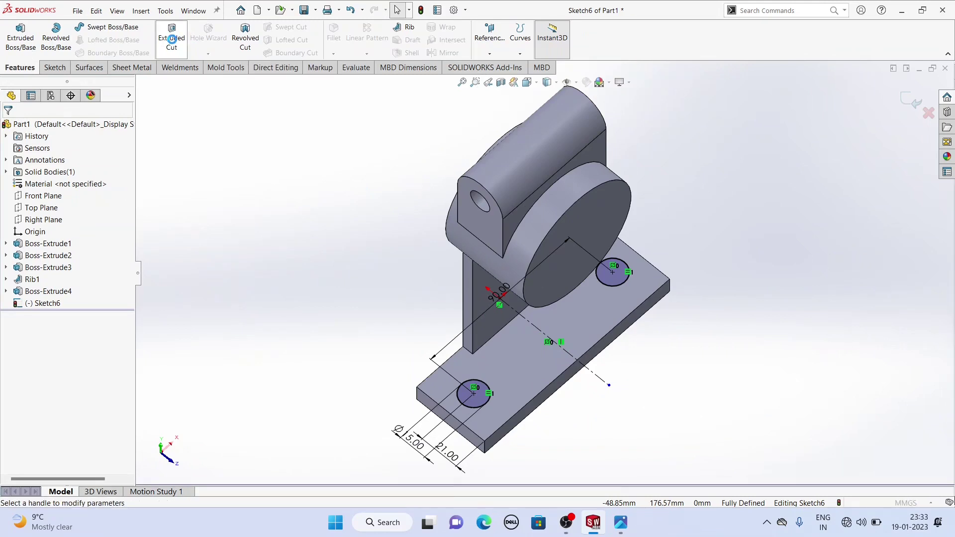
pyautogui.moveTo(382, 278); pyautogui.dragTo(485, 378, button='middle')
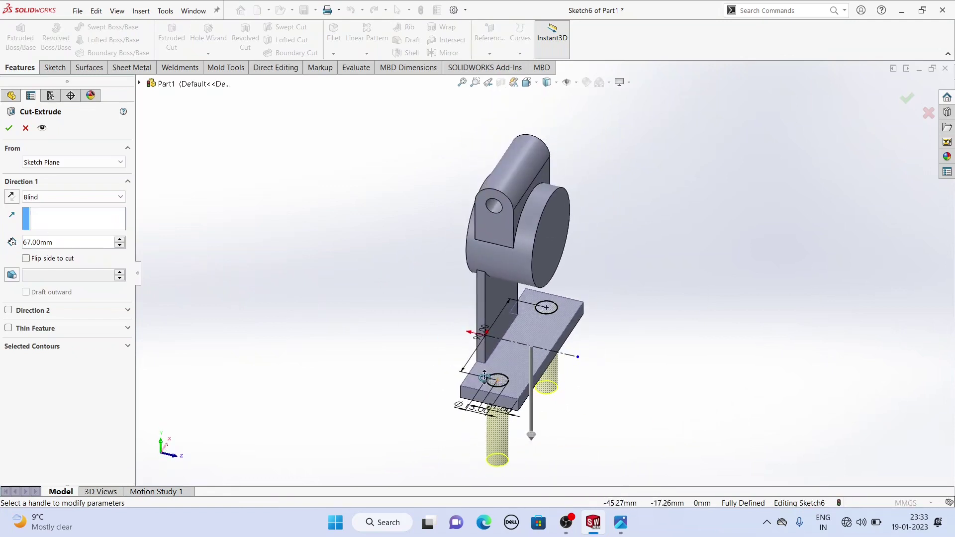
pyautogui.click(9, 128)
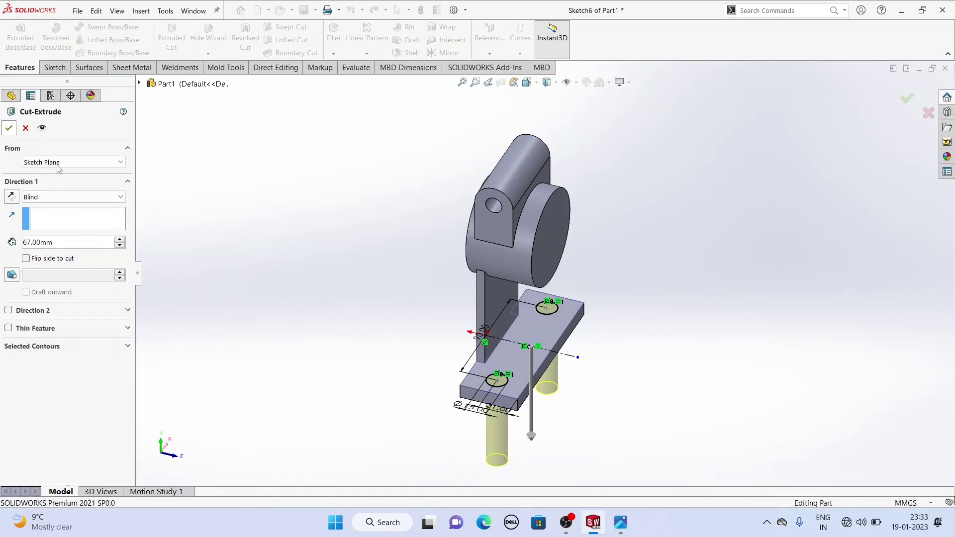
pyautogui.moveTo(321, 285); pyautogui.dragTo(370, 303, button='middle')
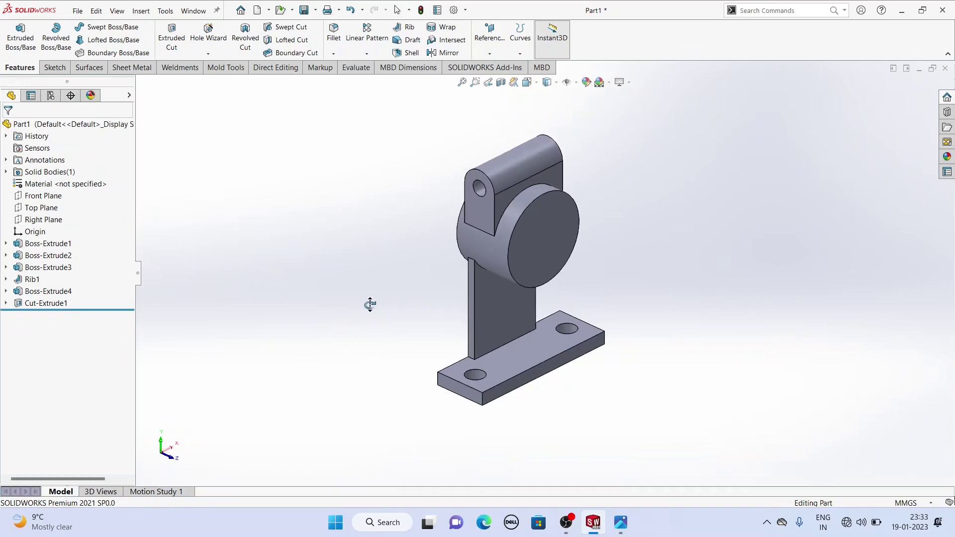
# - Check the reference drawing, then sketch a corner rectangle about 21 mm wide on the base plate's front side face, ending on its lower edge
pyautogui.click(620, 523)
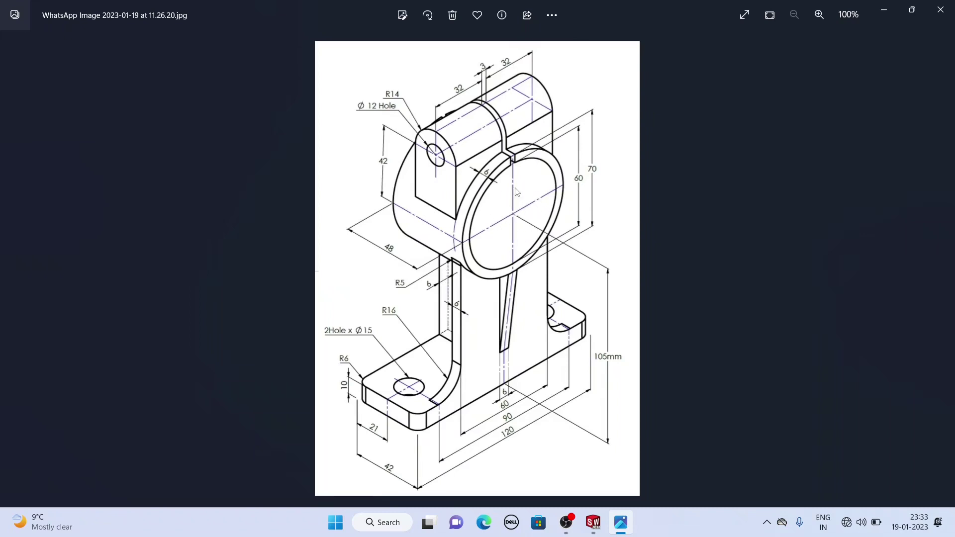
pyautogui.click(601, 530)
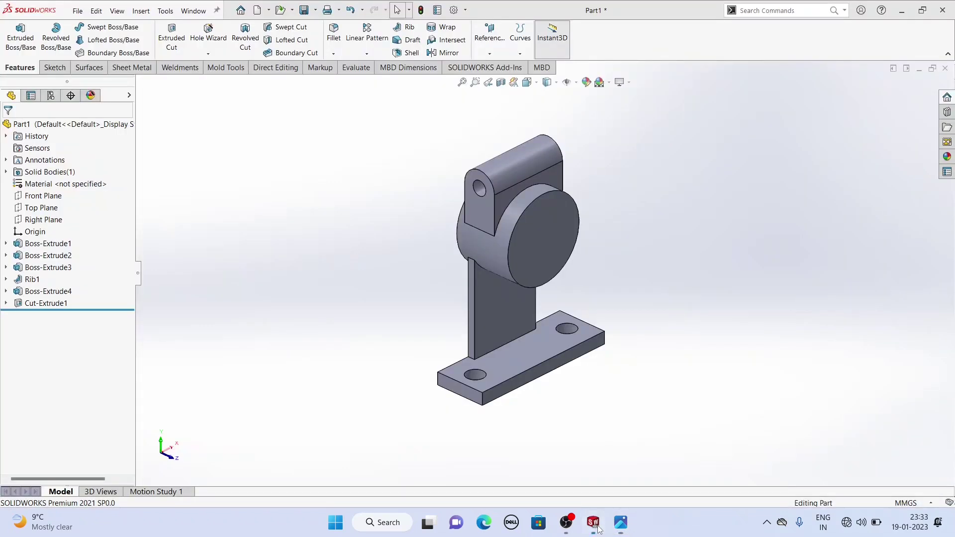
pyautogui.click(543, 372)
pyautogui.click(586, 342)
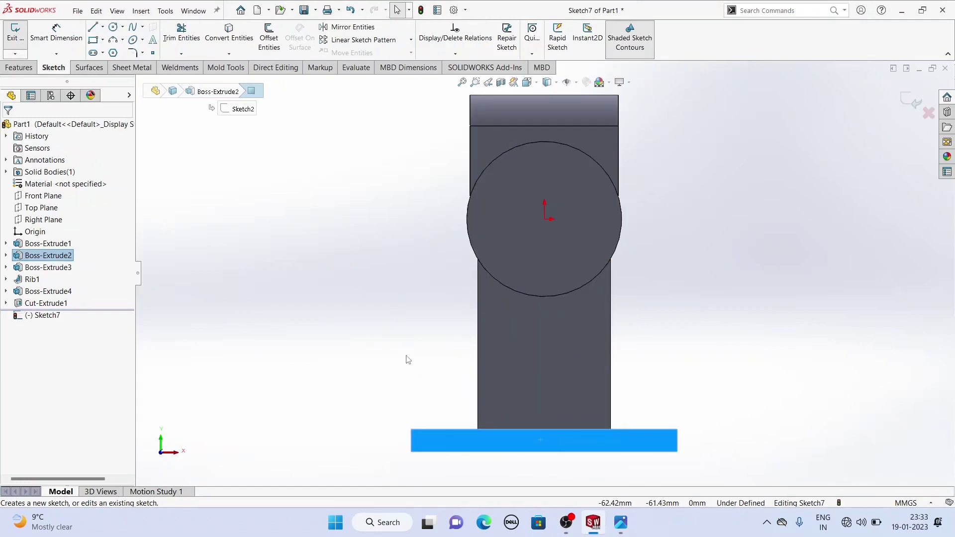
pyautogui.click(94, 41)
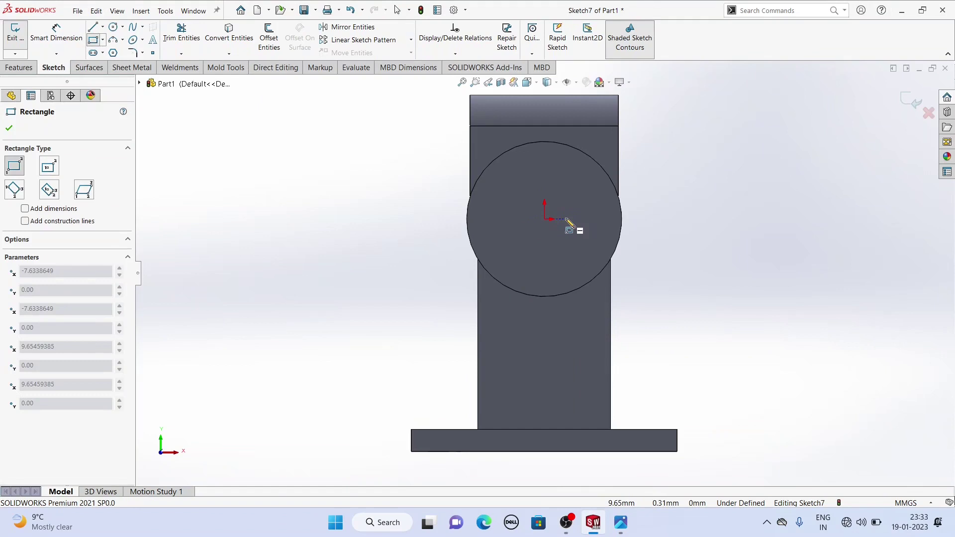
pyautogui.click(572, 279)
pyautogui.click(677, 363)
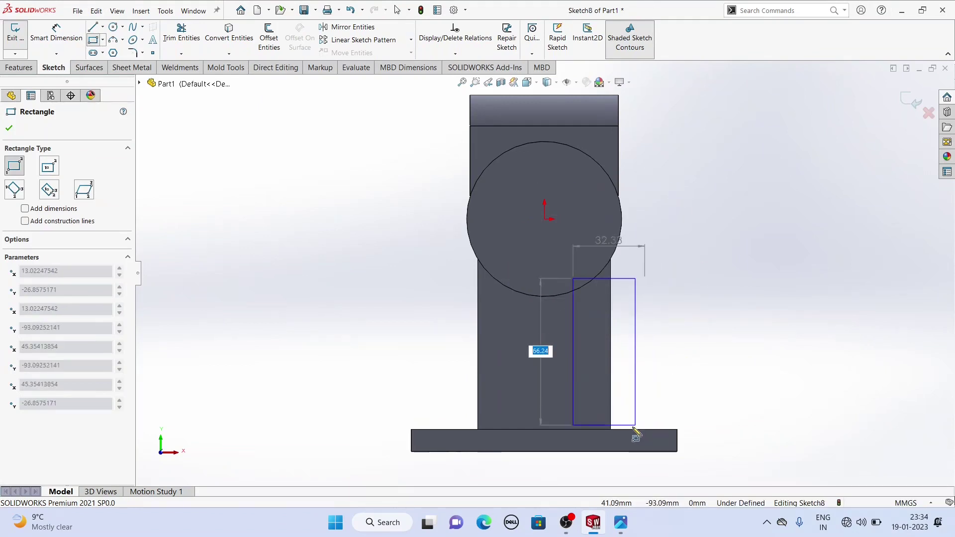
pyautogui.click(620, 452)
pyautogui.rightClick(376, 191)
pyautogui.click(396, 235)
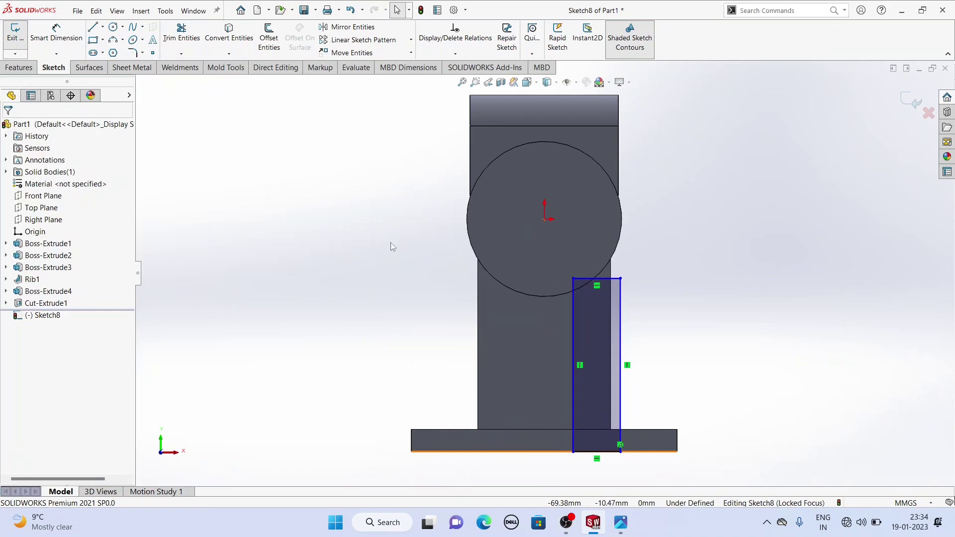
# - Draw a vertical centerline from the origin down past the base plate's lower edge
pyautogui.click(103, 27)
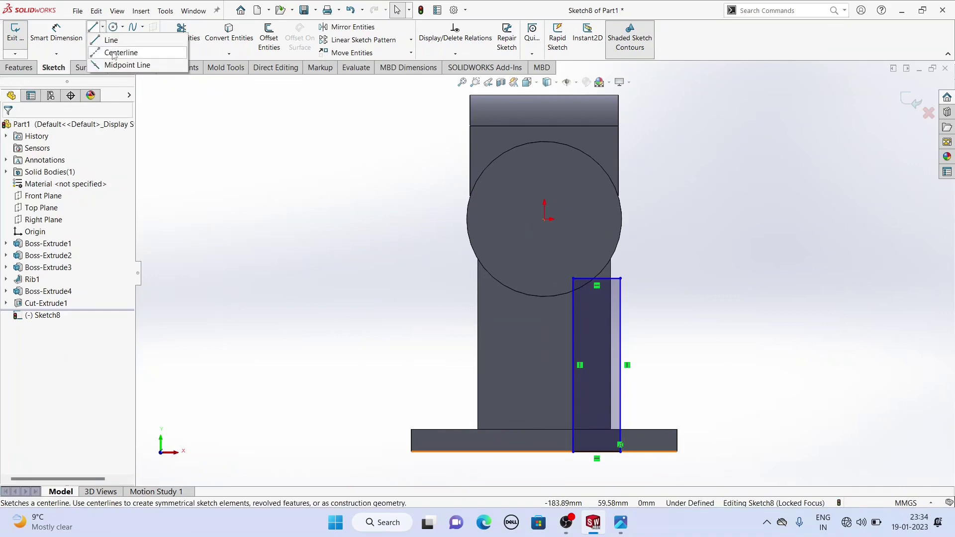
pyautogui.click(124, 47)
pyautogui.click(544, 219)
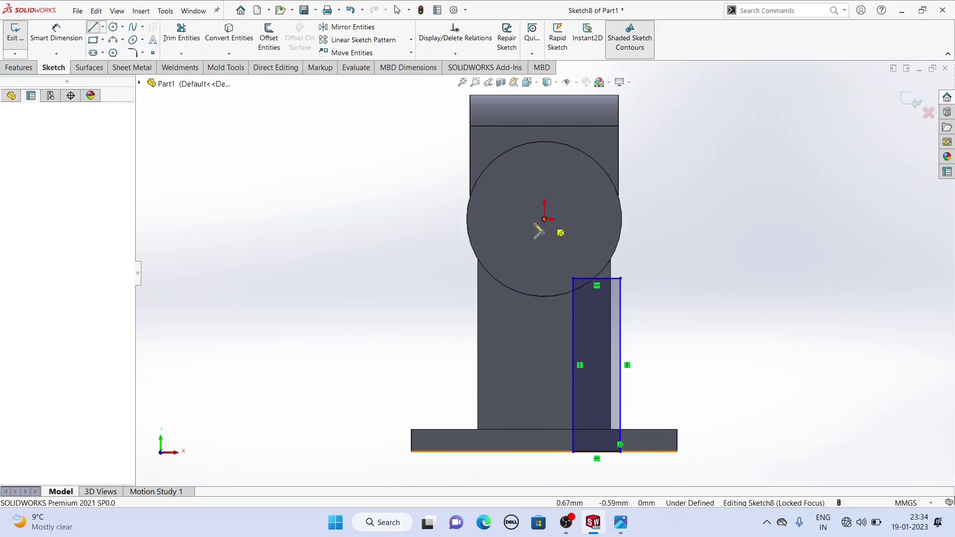
pyautogui.click(458, 293)
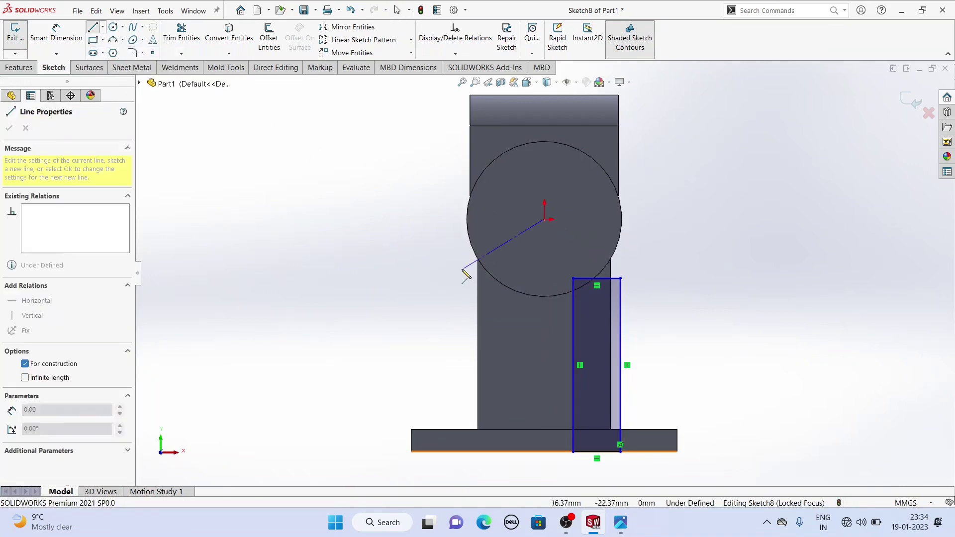
pyautogui.click(544, 475)
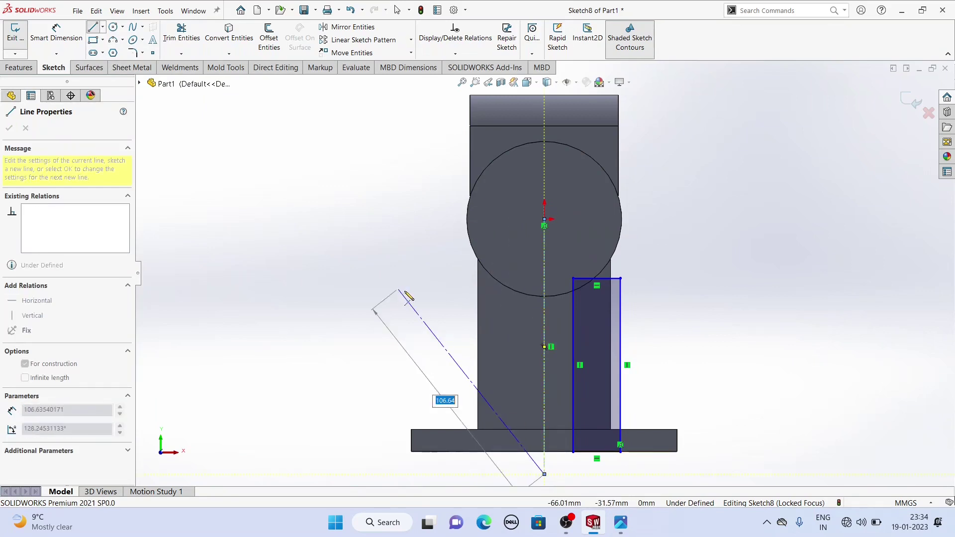
pyautogui.press('Escape')
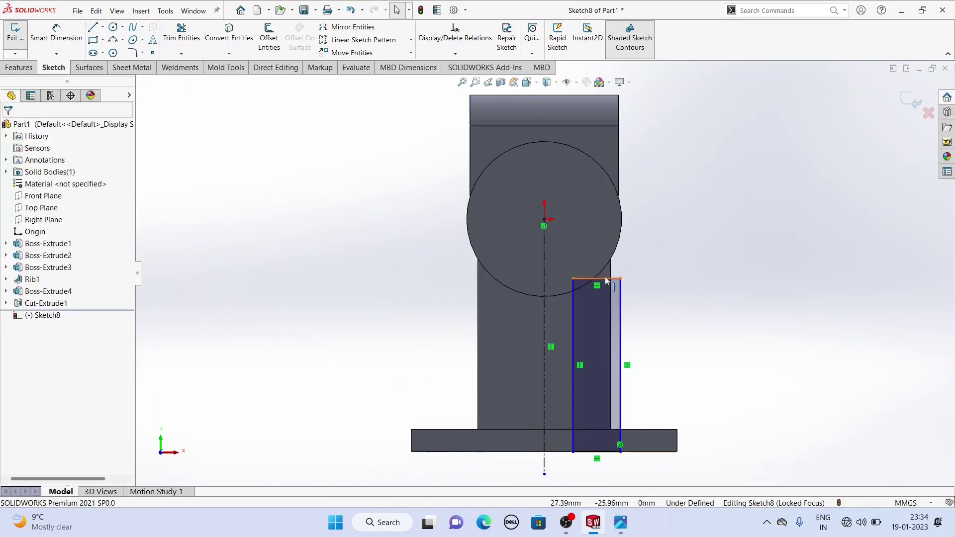
# - Make the rectangle's upper edge coincident with the origin
pyautogui.click(606, 280)
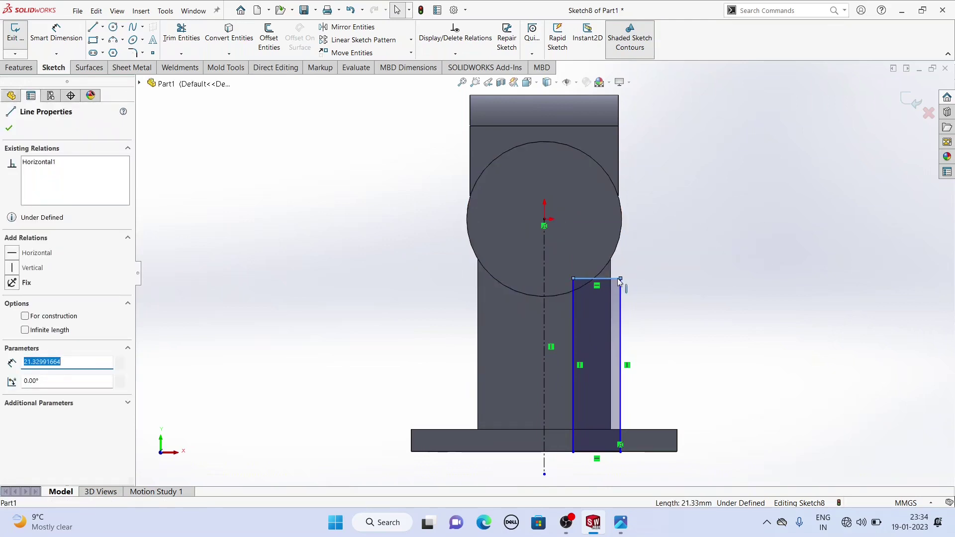
pyautogui.keyDown('ctrl'); pyautogui.click(544, 220); pyautogui.keyUp('ctrl')
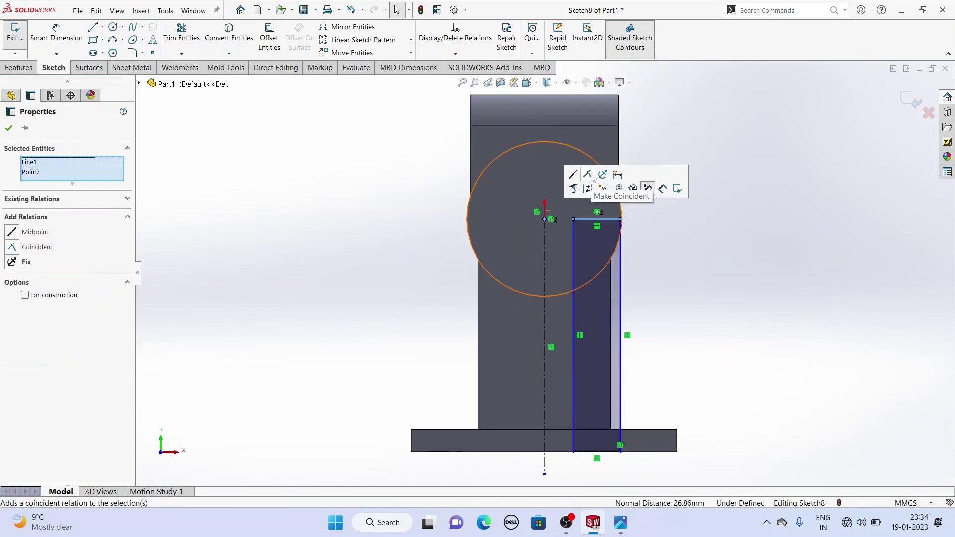
pyautogui.click(590, 175)
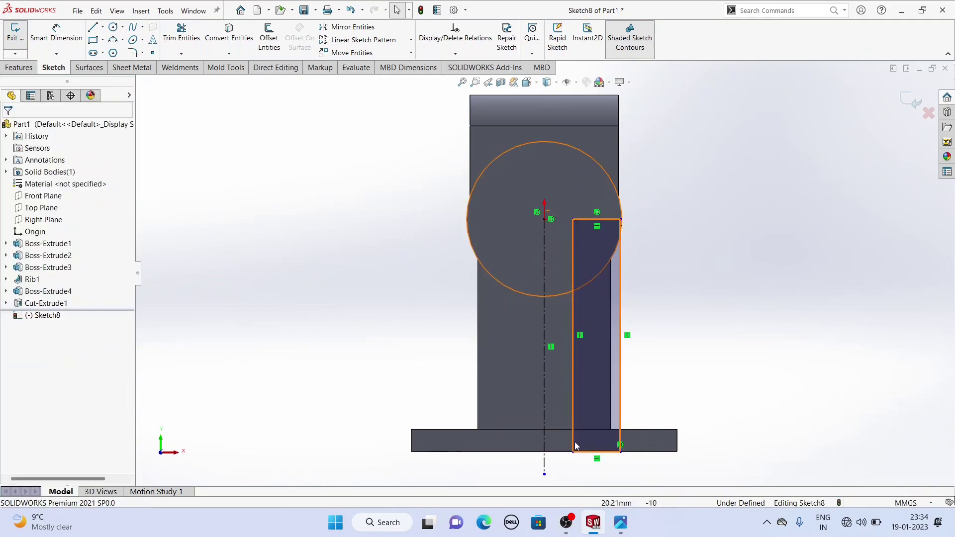
# - Make the rectangle's two vertical sides symmetric about the centerline
pyautogui.click(572, 396)
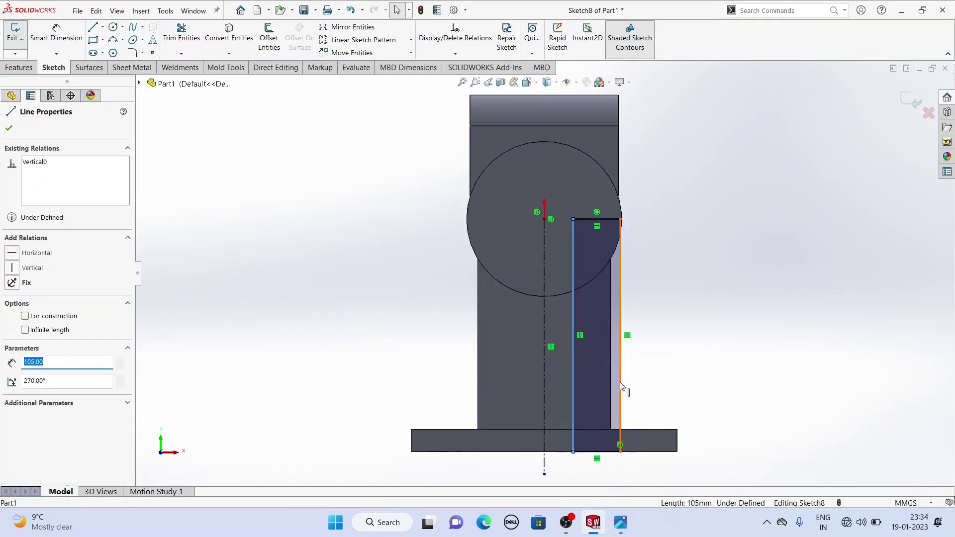
pyautogui.keyDown('ctrl'); pyautogui.click(544, 363); pyautogui.keyUp('ctrl')
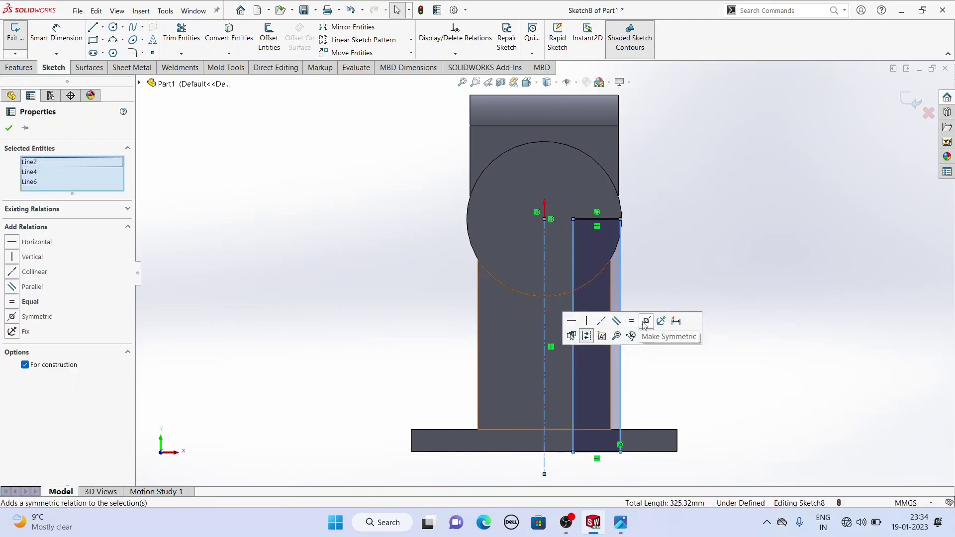
pyautogui.click(646, 321)
pyautogui.click(702, 267)
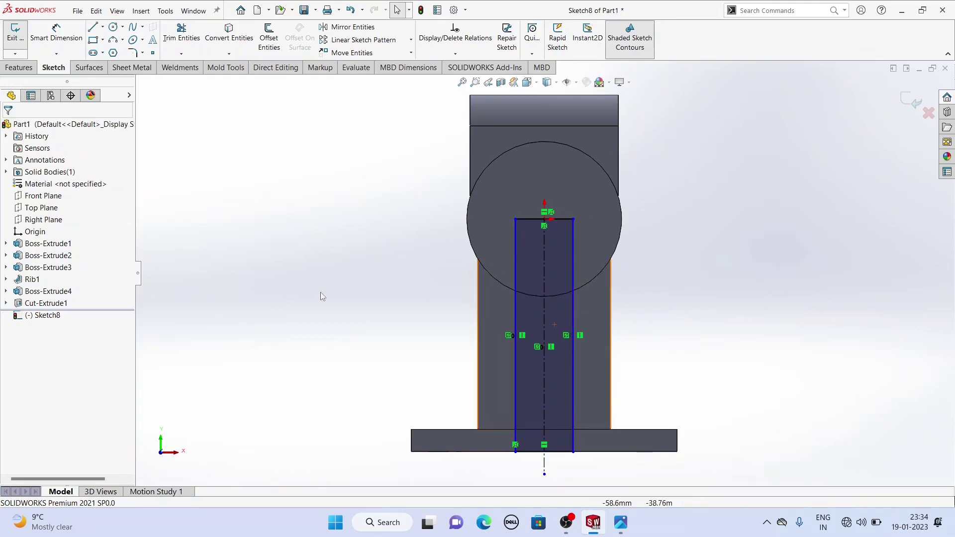
# - Dimension the distance between the rectangle's two vertical sides to 6 mm
pyautogui.click(56, 35)
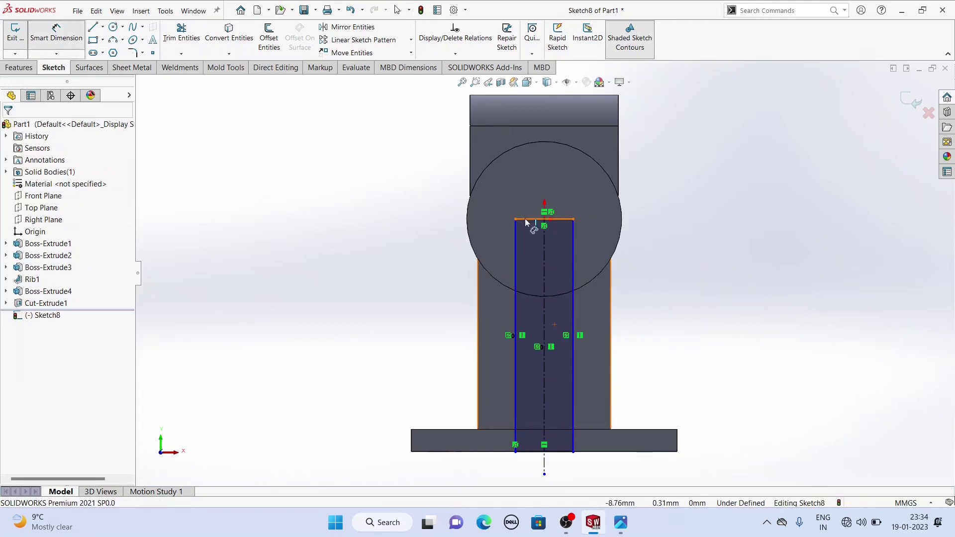
pyautogui.click(517, 243)
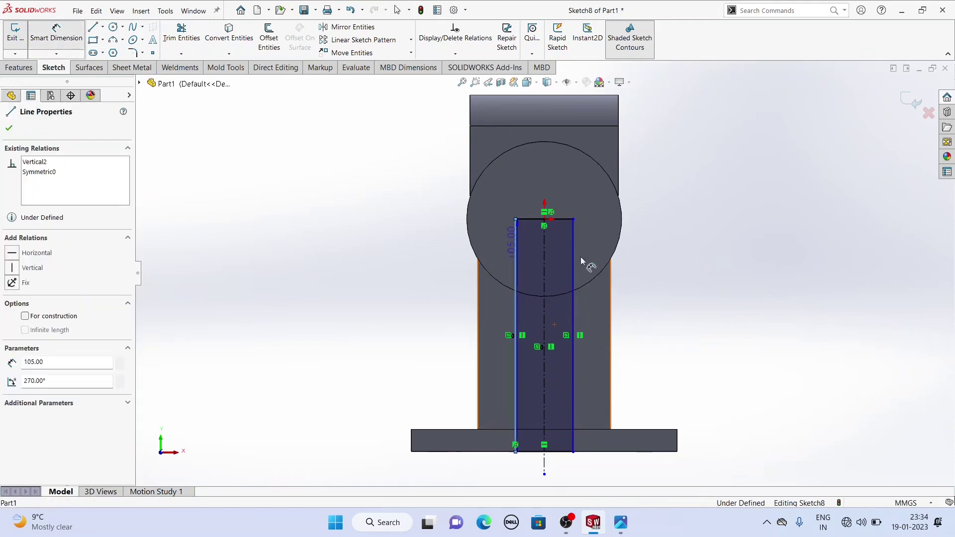
pyautogui.click(572, 260)
pyautogui.click(547, 175)
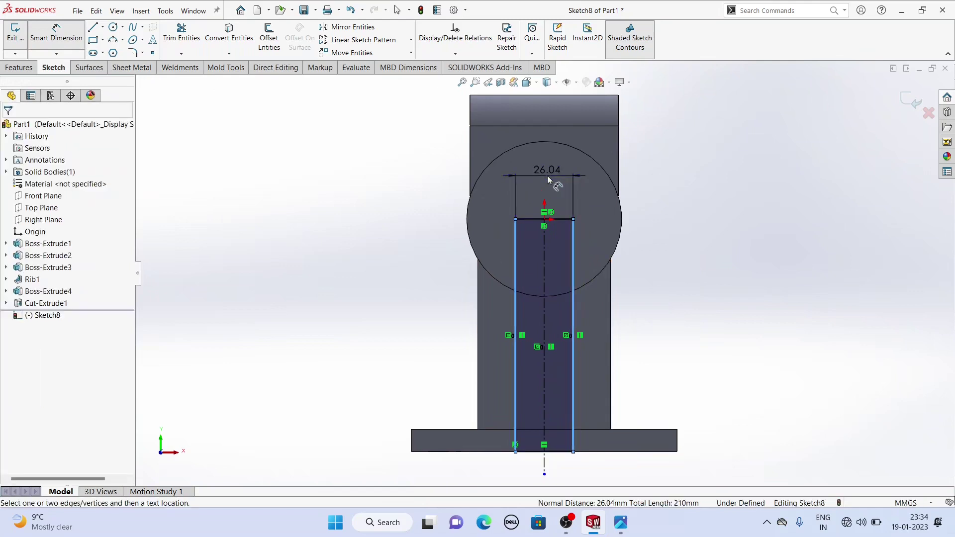
pyautogui.write('6')
pyautogui.press('Return')
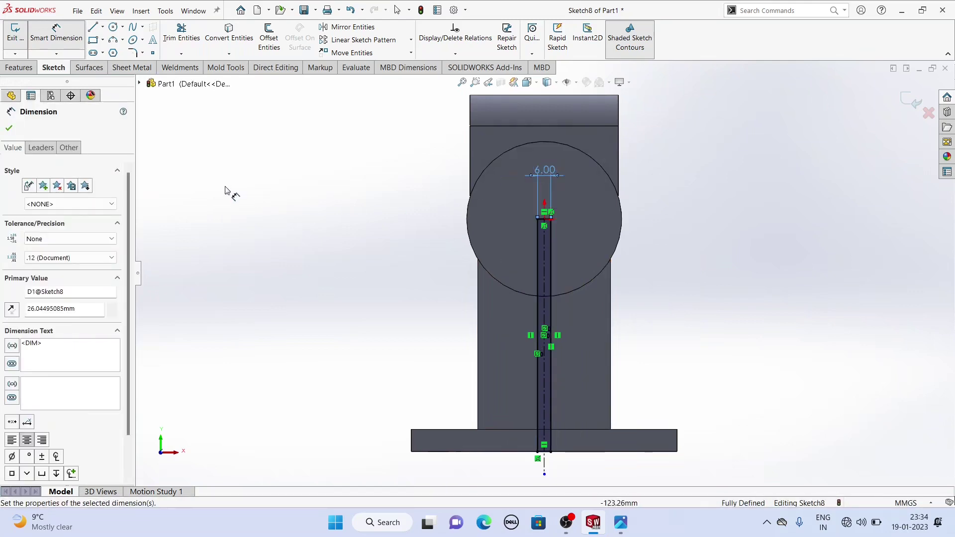
pyautogui.click(9, 128)
# - Boss-extrude the 6 mm wide rectangle with Up To Surface, ending at the front face of the upright plate
pyautogui.scroll(2, 591, 258)
pyautogui.moveTo(499, 237); pyautogui.dragTo(481, 229, button='middle')
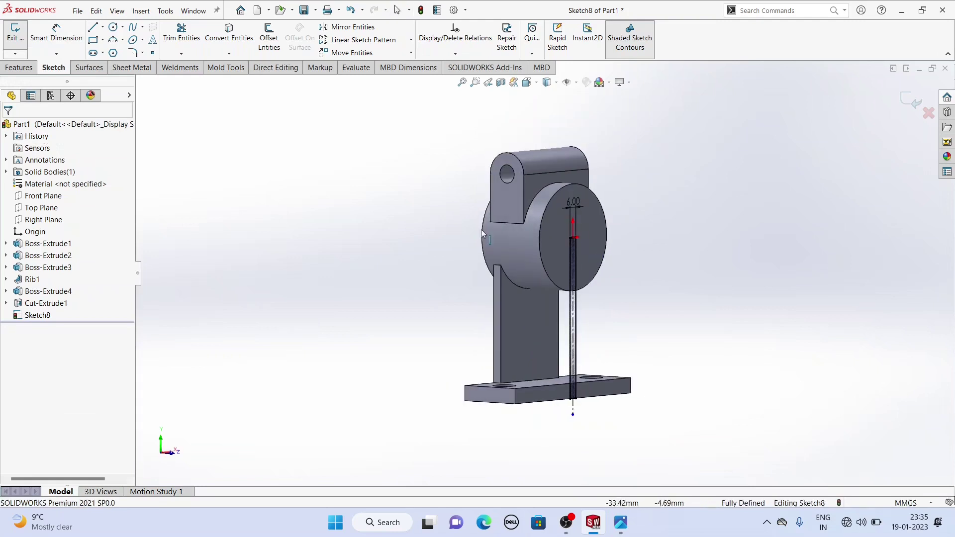
pyautogui.click(20, 67)
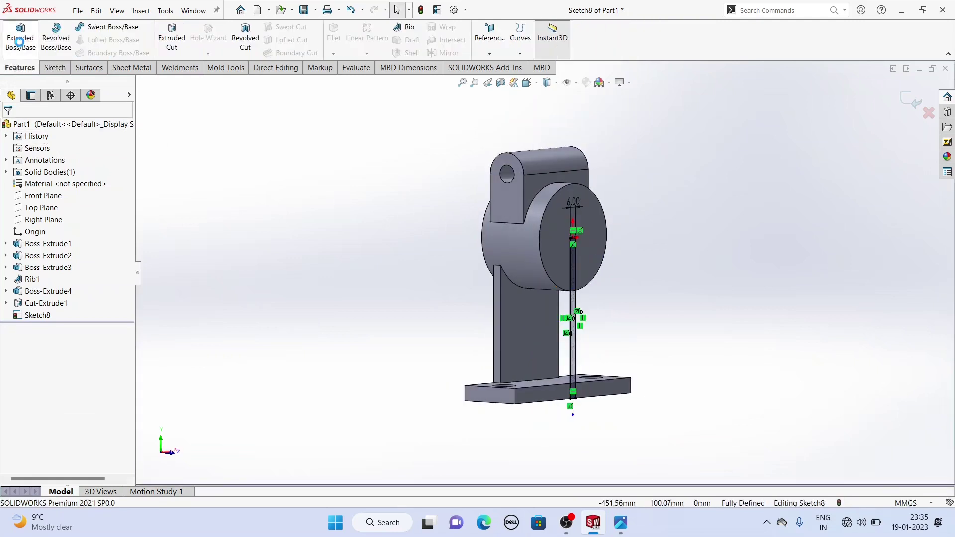
pyautogui.click(19, 42)
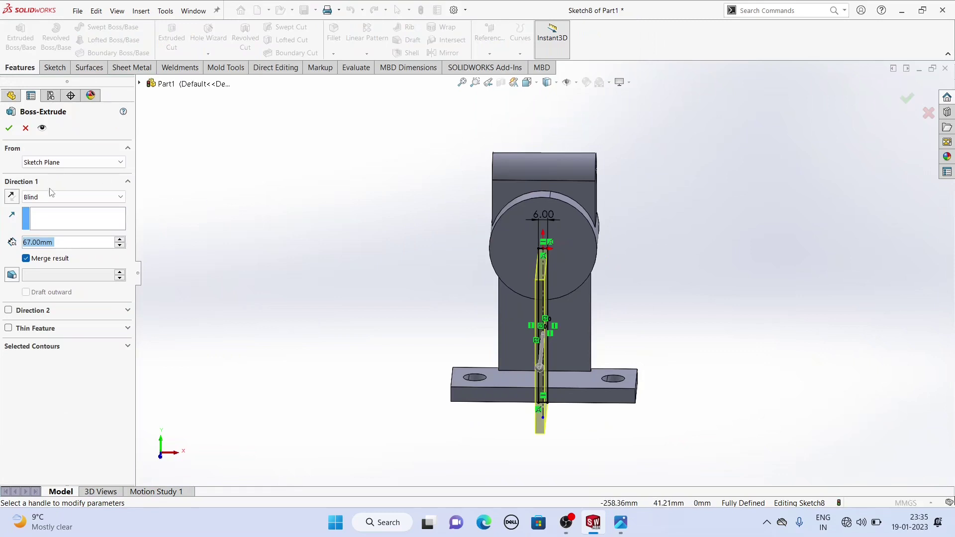
pyautogui.click(54, 196)
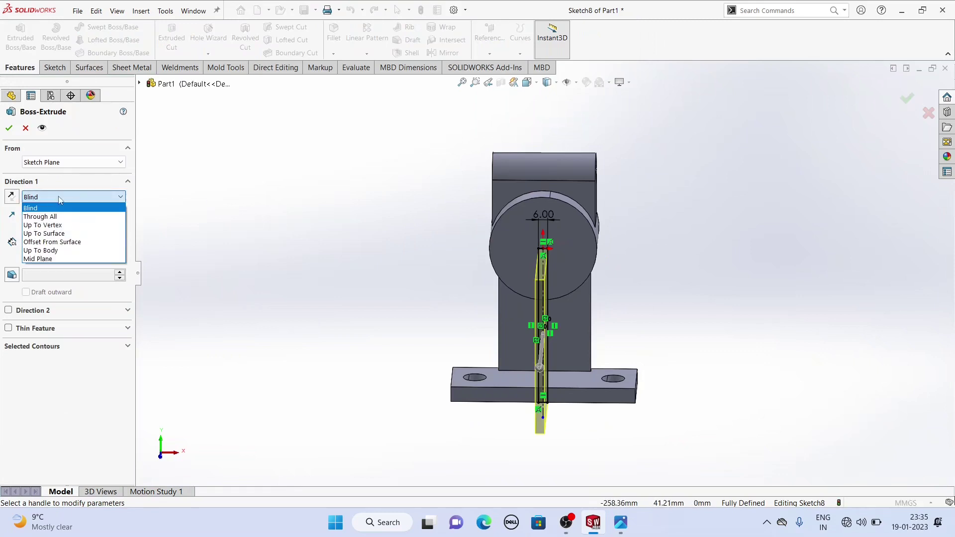
pyautogui.click(62, 233)
pyautogui.moveTo(381, 308); pyautogui.dragTo(452, 321, button='middle')
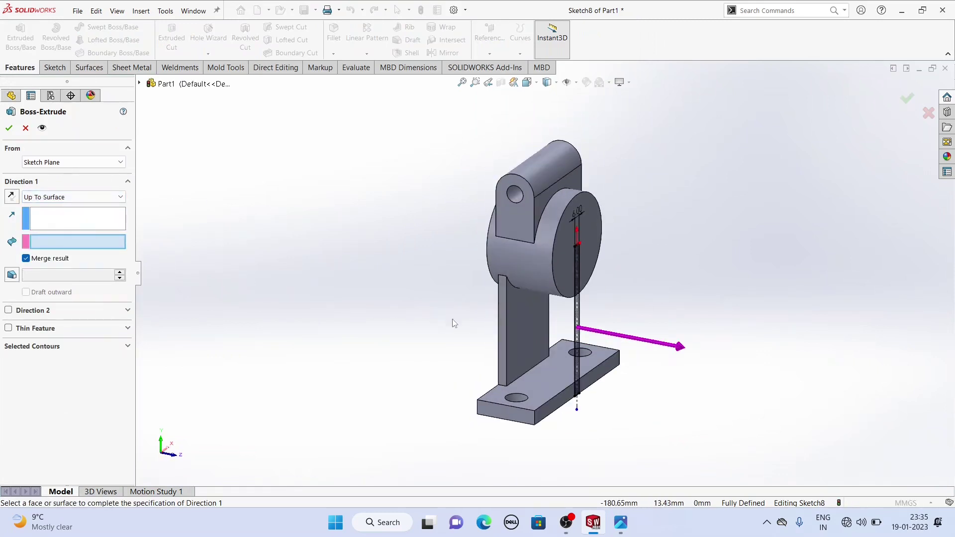
pyautogui.click(531, 344)
pyautogui.click(11, 128)
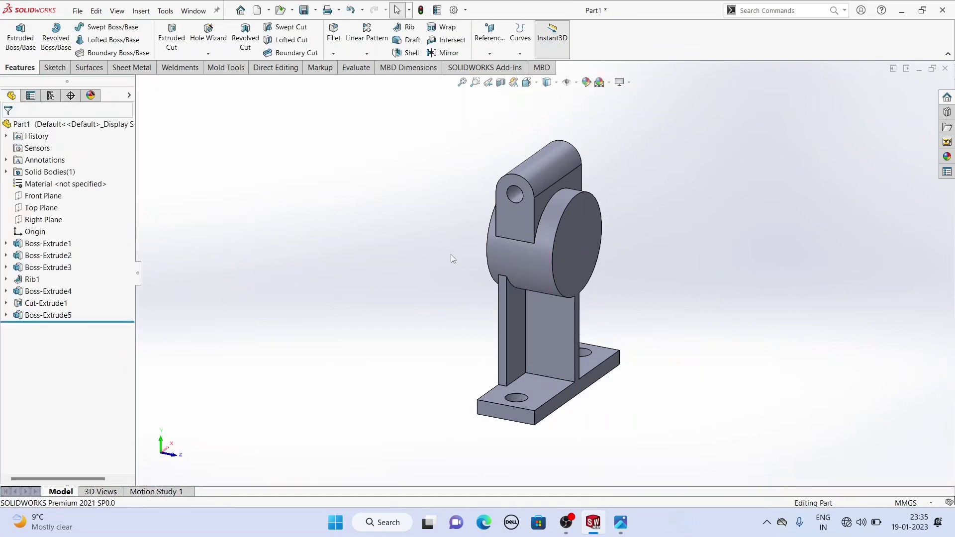
pyautogui.hotkey('ctrl', '1')
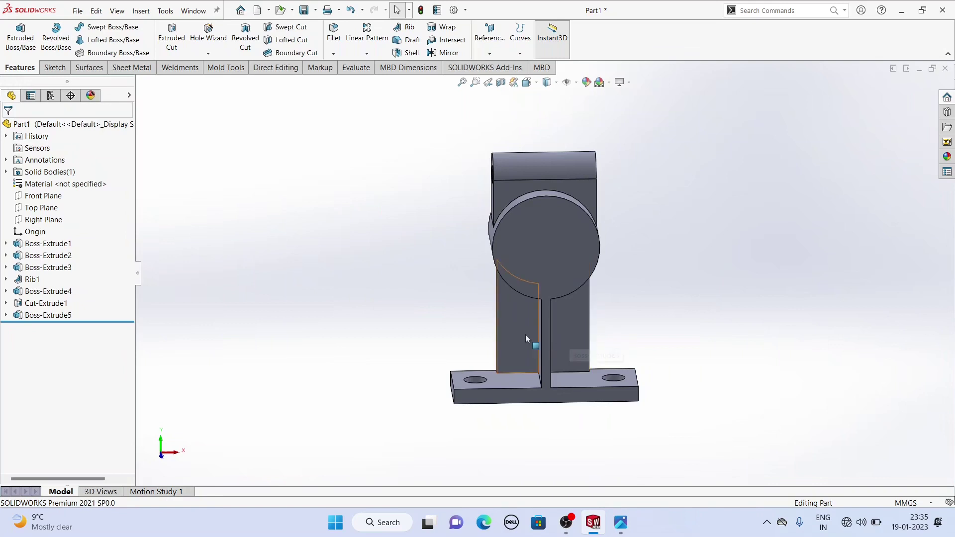
# - Sketch a circle about 53 mm in diameter, centred on the origin, on the cylinder's end face at the upright plate side
pyautogui.moveTo(580, 345); pyautogui.dragTo(811, 352, button='middle')
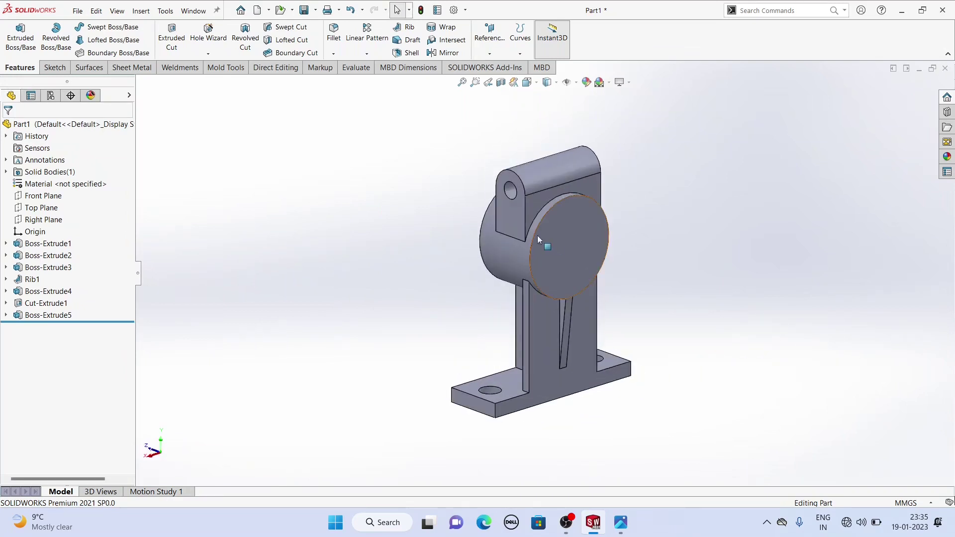
pyautogui.click(562, 243)
pyautogui.click(606, 214)
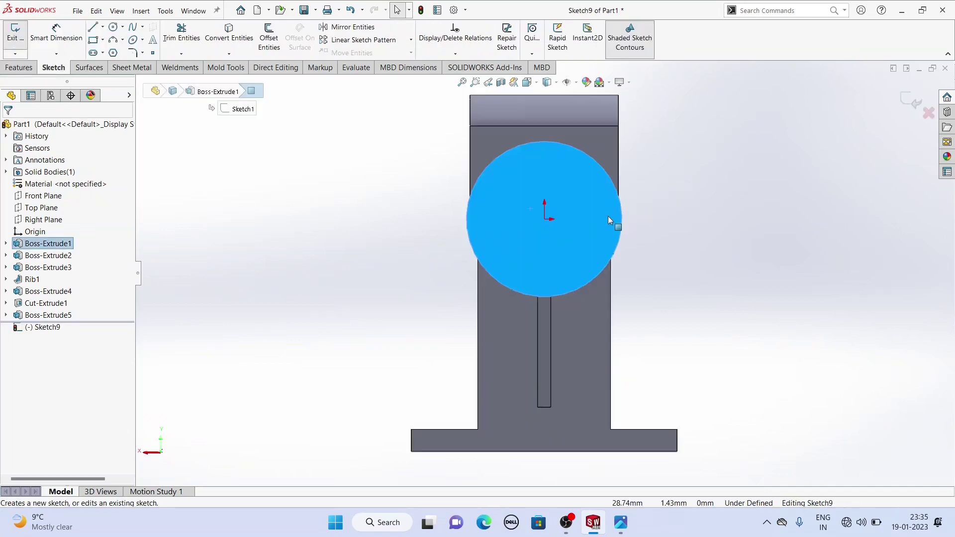
pyautogui.click(622, 525)
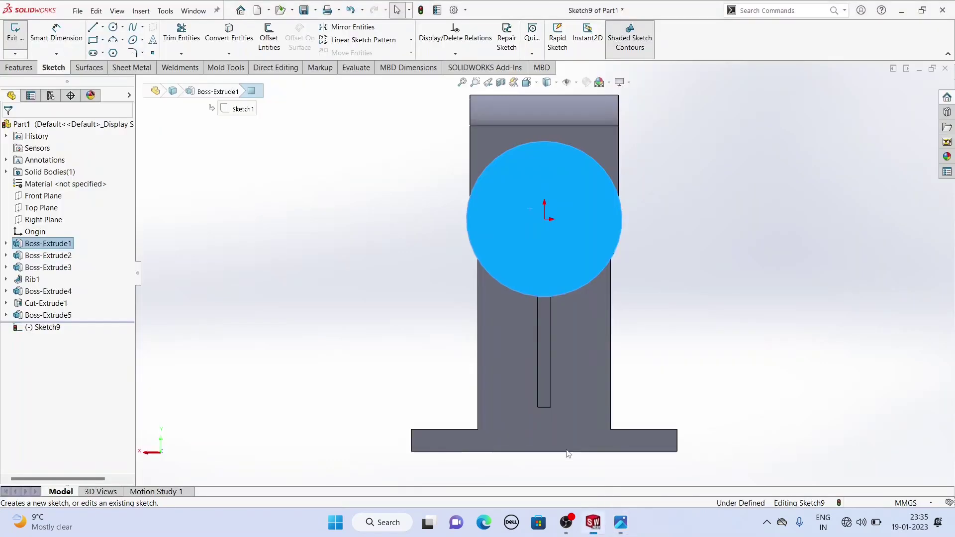
pyautogui.click(593, 522)
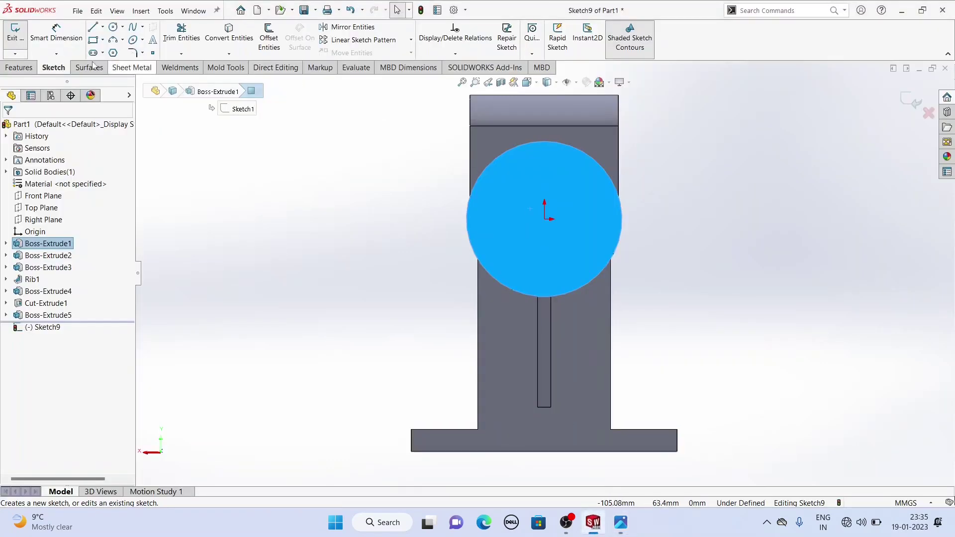
pyautogui.click(114, 27)
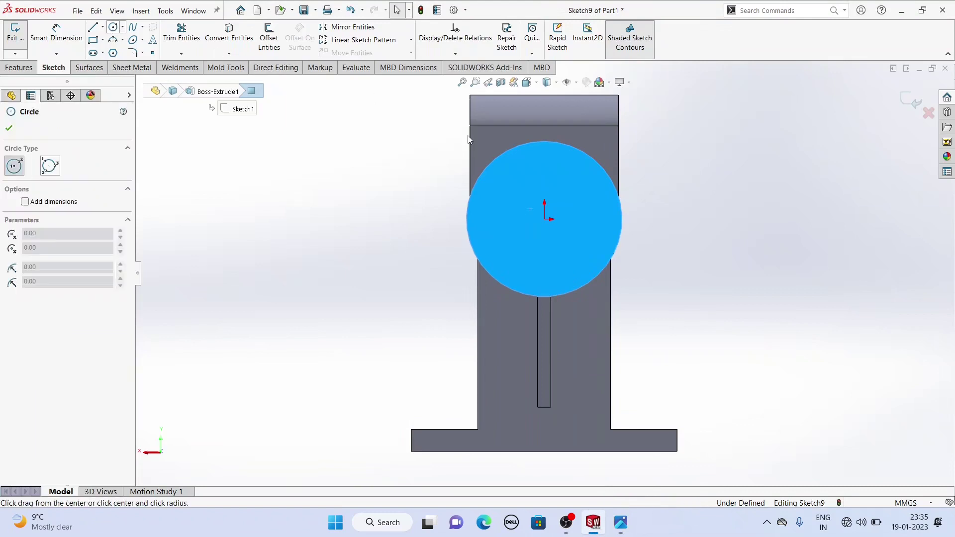
pyautogui.click(544, 219)
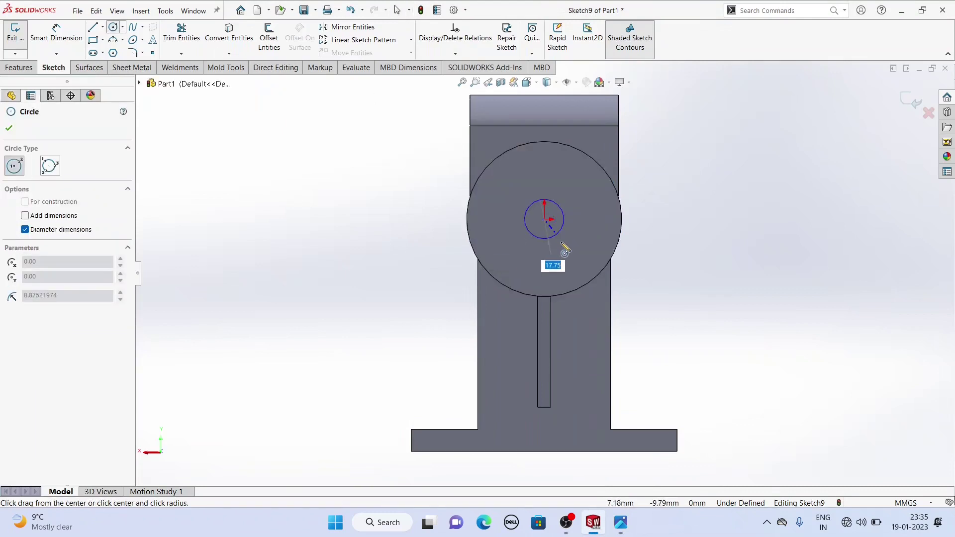
pyautogui.click(582, 272)
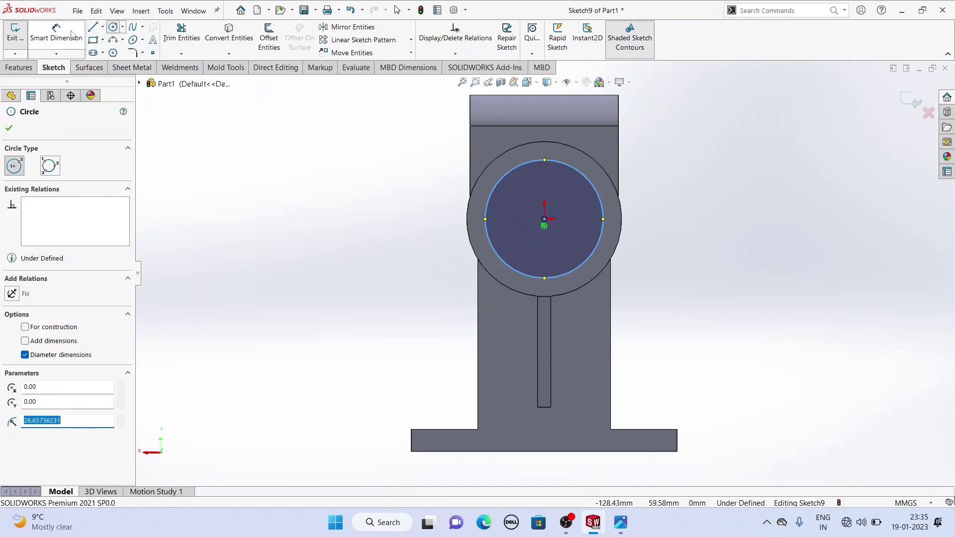
# - Dimension the circle's diameter to 60 mm
pyautogui.click(57, 33)
pyautogui.click(541, 162)
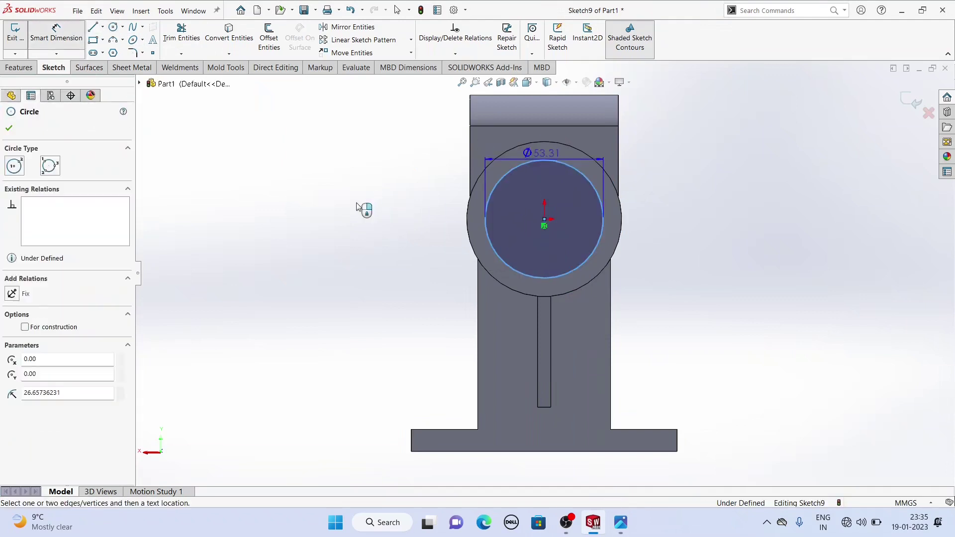
pyautogui.click(361, 204)
pyautogui.write('60')
pyautogui.press('Return')
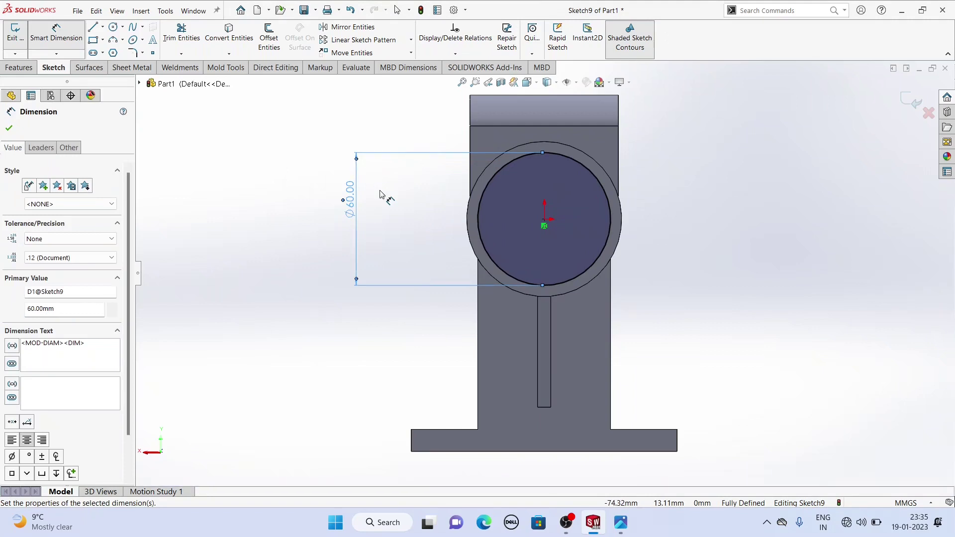
# - Cut-extrude the 60 mm circle through the cylinder with the Up To Next end condition
pyautogui.click(28, 71)
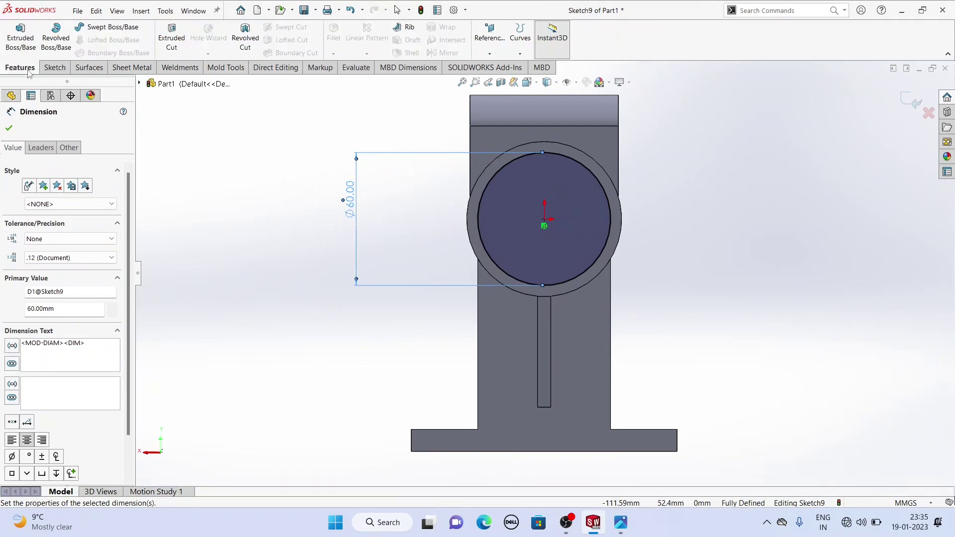
pyautogui.click(169, 43)
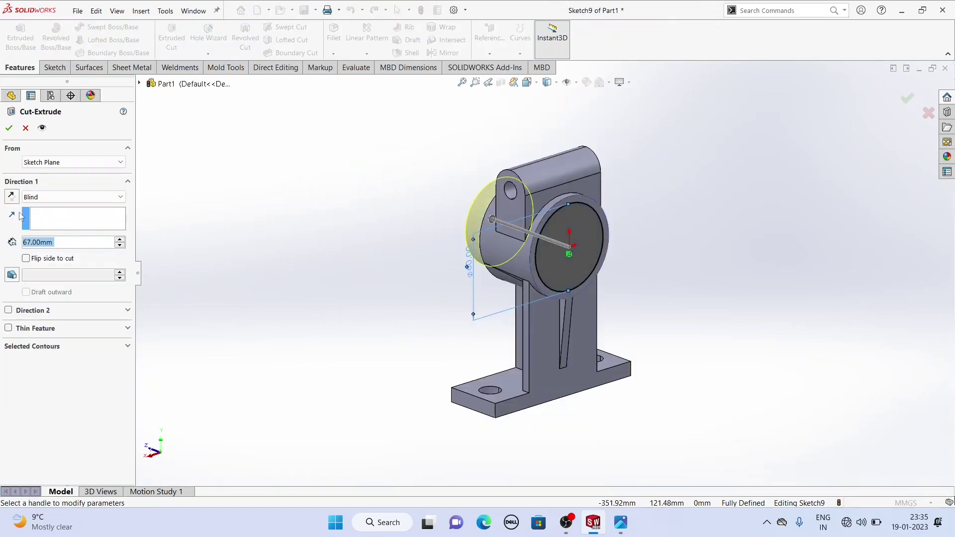
pyautogui.click(55, 197)
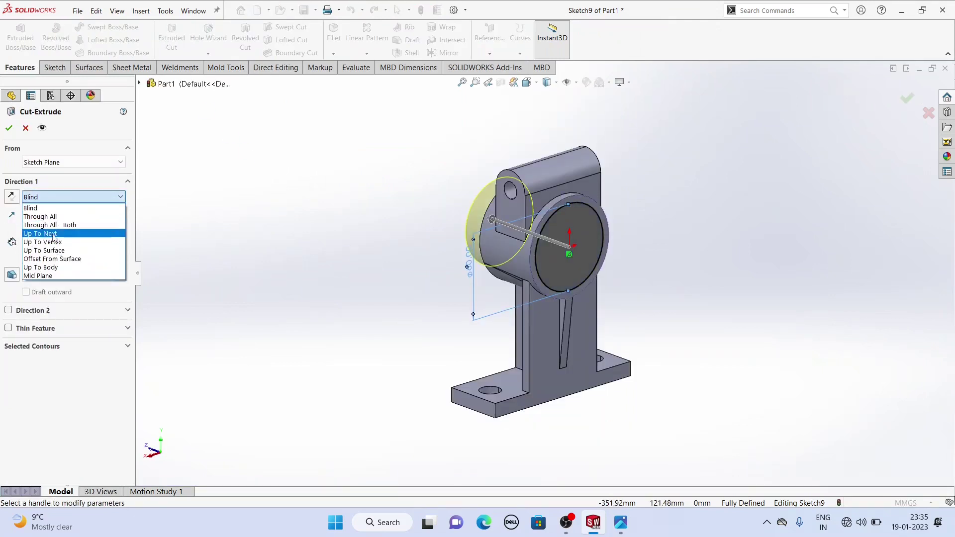
pyautogui.click(53, 237)
pyautogui.moveTo(393, 215); pyautogui.dragTo(430, 215, button='middle')
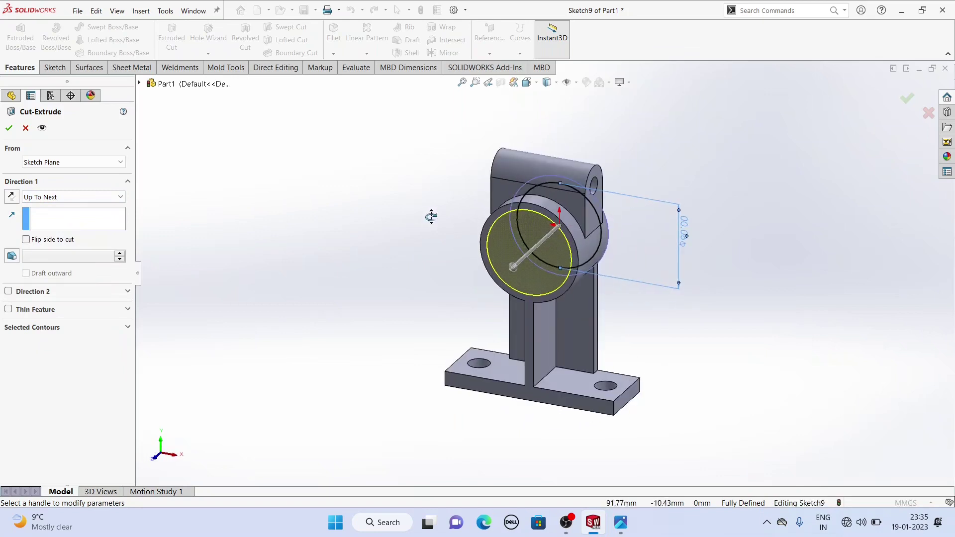
pyautogui.click(9, 129)
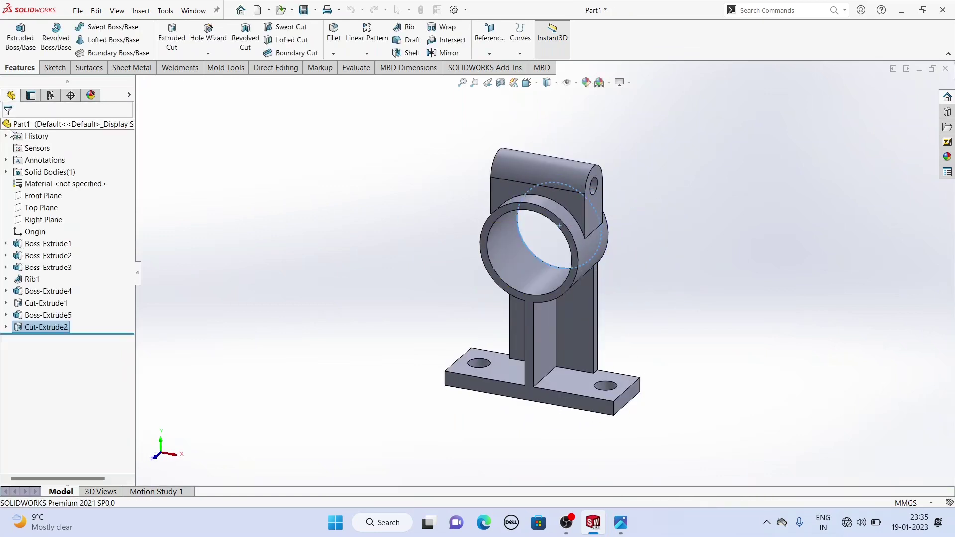
# - Start a Fillet with a 16 mm radius on the two edges where the front upright plate's sides meet the base
pyautogui.moveTo(413, 248); pyautogui.dragTo(448, 288, button='middle')
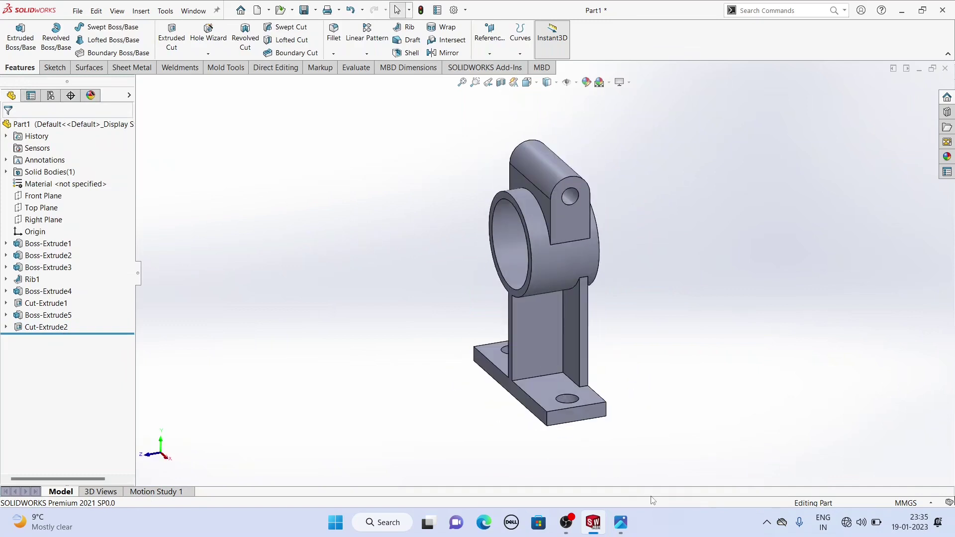
pyautogui.click(620, 523)
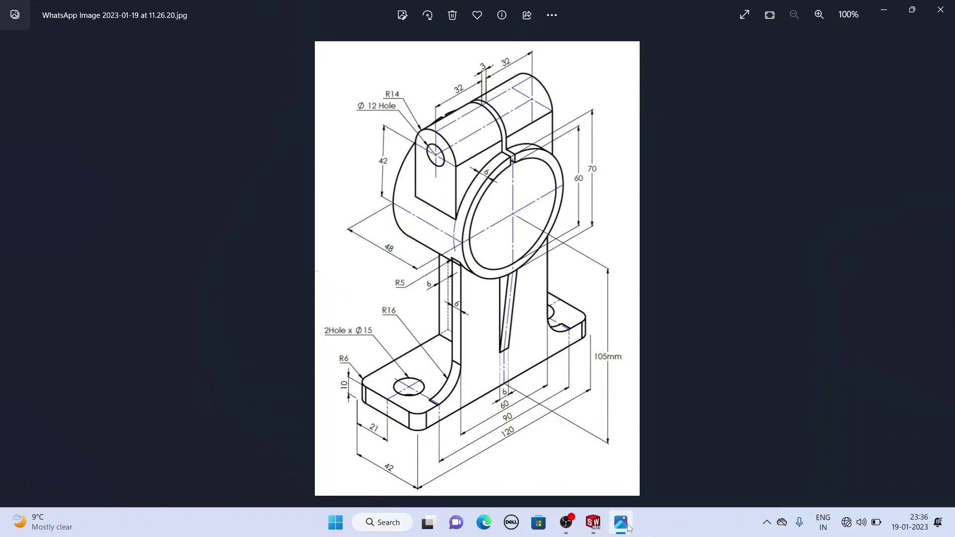
pyautogui.click(594, 523)
pyautogui.moveTo(439, 341); pyautogui.dragTo(363, 339, button='middle')
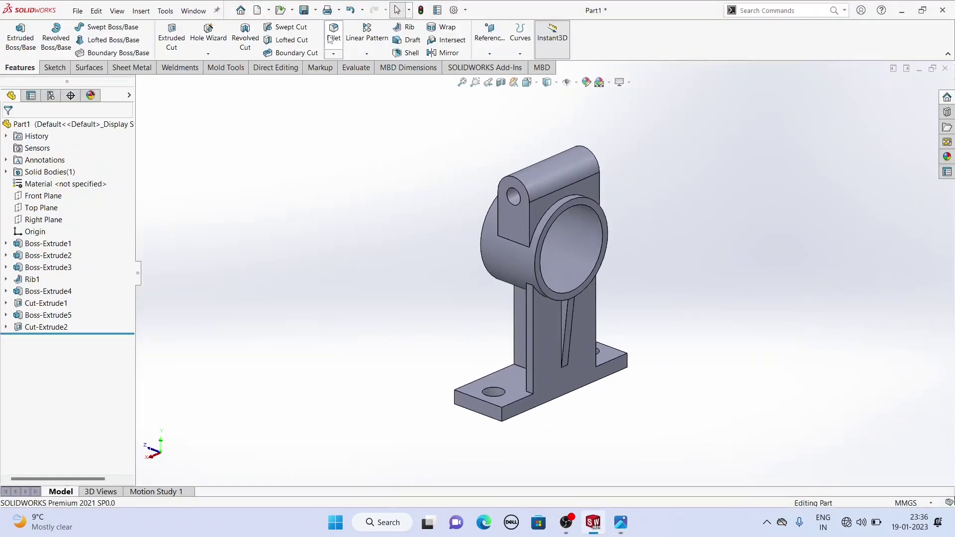
pyautogui.click(527, 392)
pyautogui.moveTo(577, 368); pyautogui.dragTo(166, 427, button='middle')
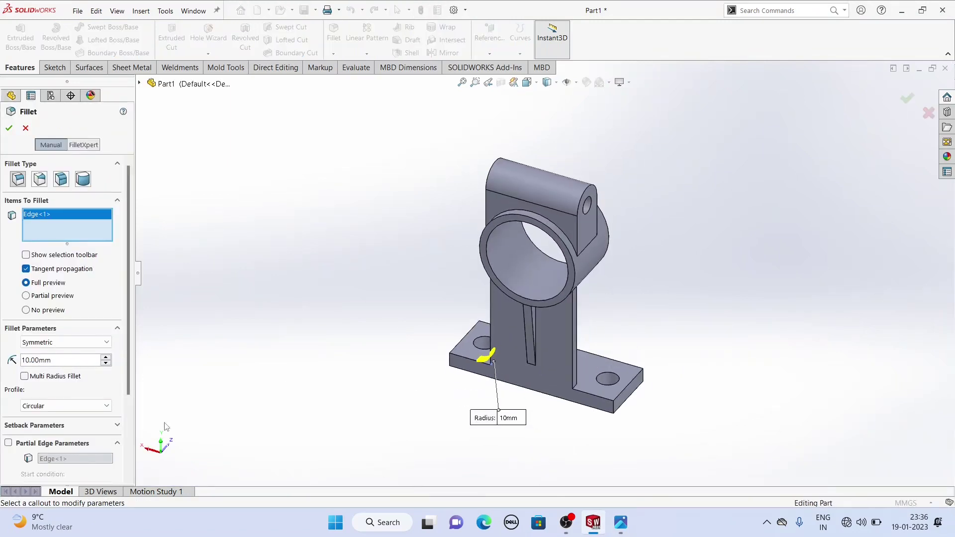
pyautogui.click(69, 361)
pyautogui.write('16')
pyautogui.press('Return')
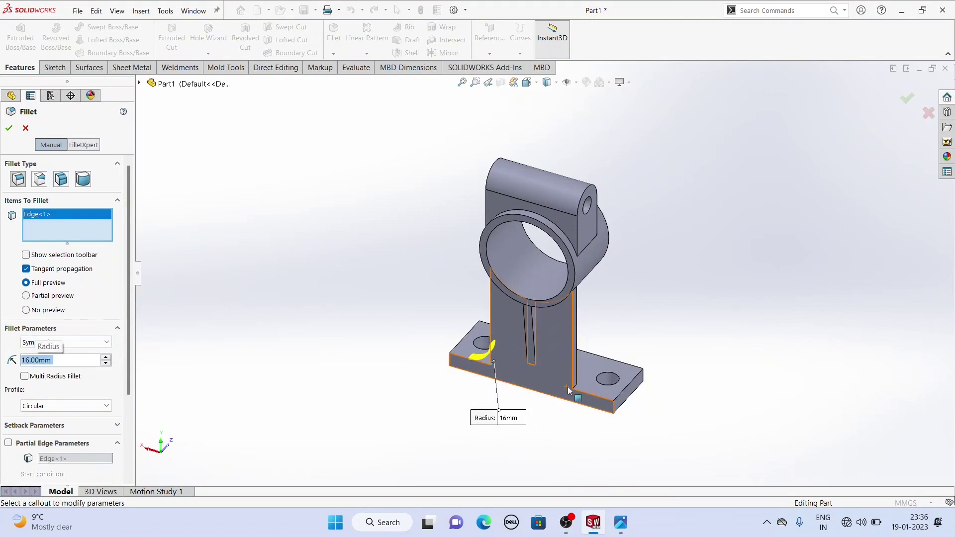
pyautogui.click(576, 389)
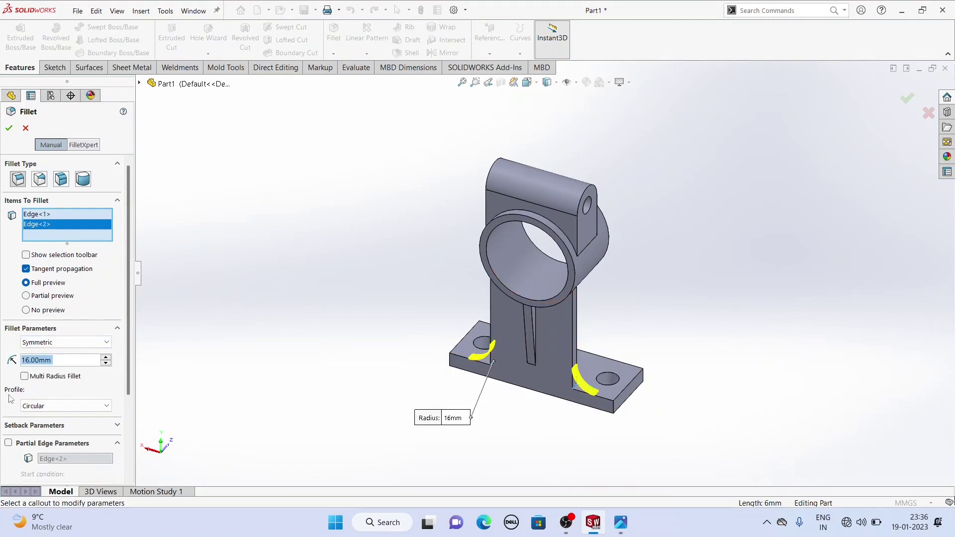
# - Enable Multi Radius Fillet and add one edge where the upright plate's side meets the cylinder, with a 5 mm radius
pyautogui.click(24, 376)
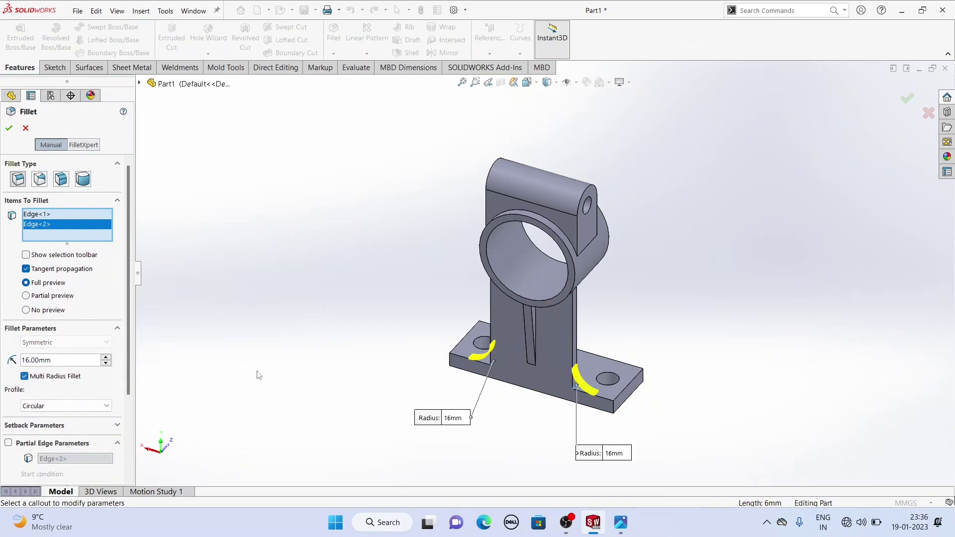
pyautogui.moveTo(354, 354); pyautogui.dragTo(528, 325, button='middle')
pyautogui.scroll(-2, 482, 320)
pyautogui.scroll(1, 482, 320)
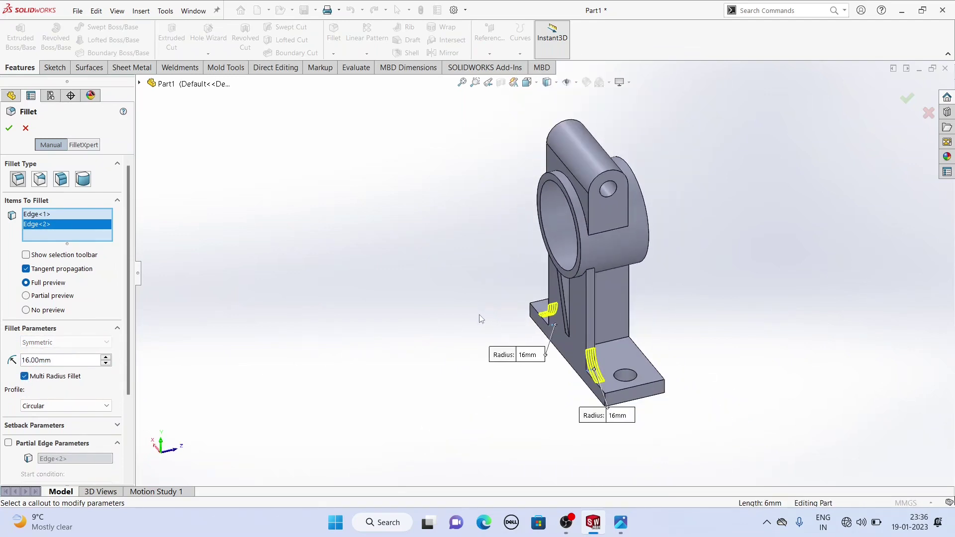
pyautogui.click(590, 276)
pyautogui.click(485, 277)
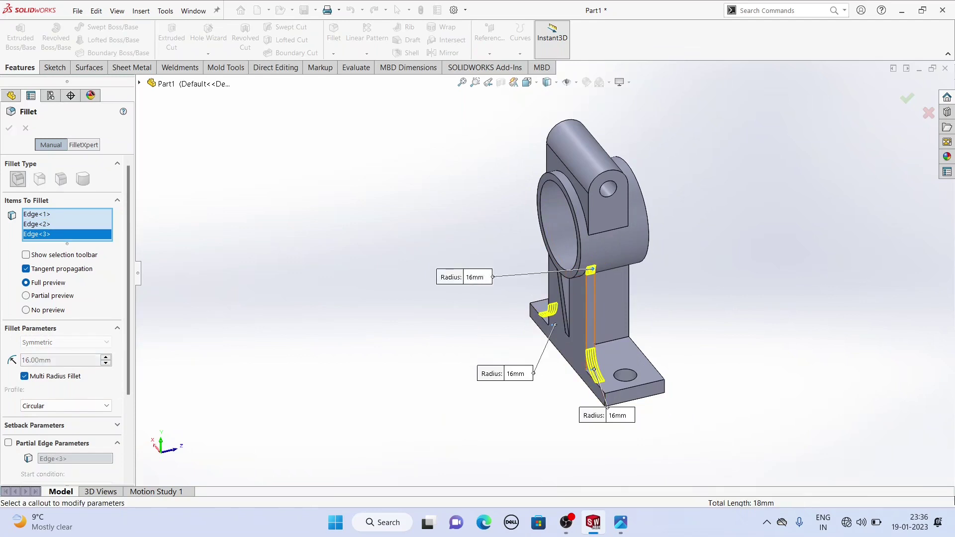
pyautogui.write('5')
pyautogui.press('Return')
# - Add the matching plate-to-cylinder edge on the opposite side at 5 mm and apply the fillet
pyautogui.moveTo(497, 277); pyautogui.dragTo(578, 277, button='middle')
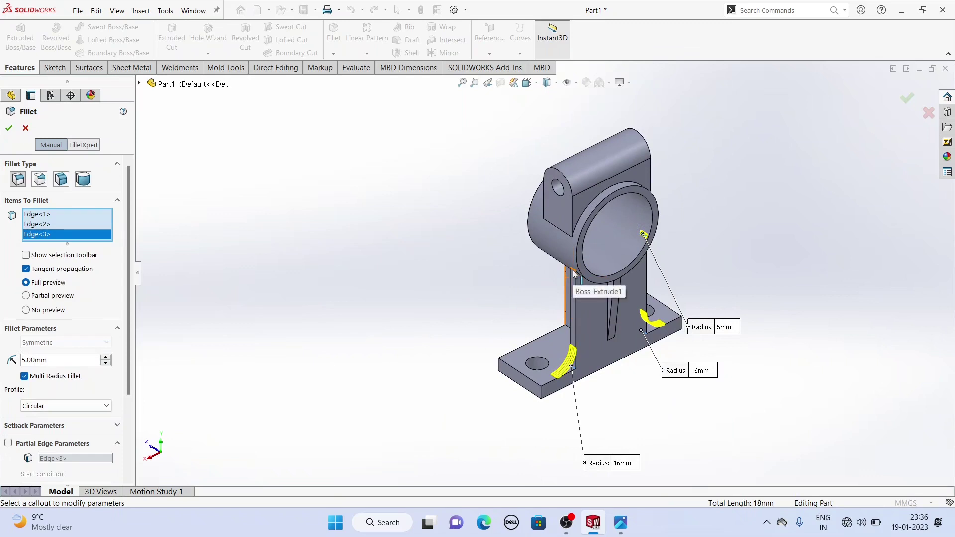
pyautogui.click(575, 276)
pyautogui.moveTo(534, 275); pyautogui.dragTo(323, 279, button='middle')
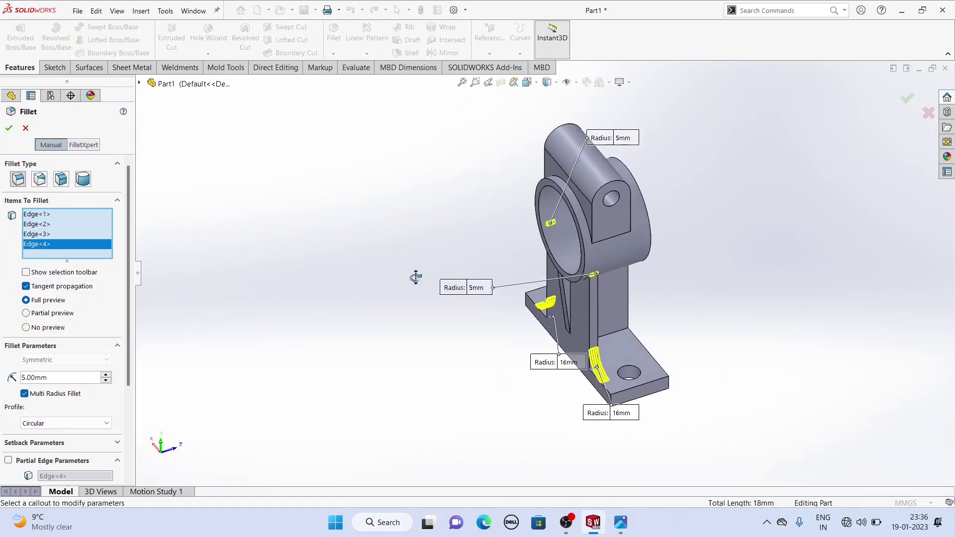
pyautogui.click(9, 129)
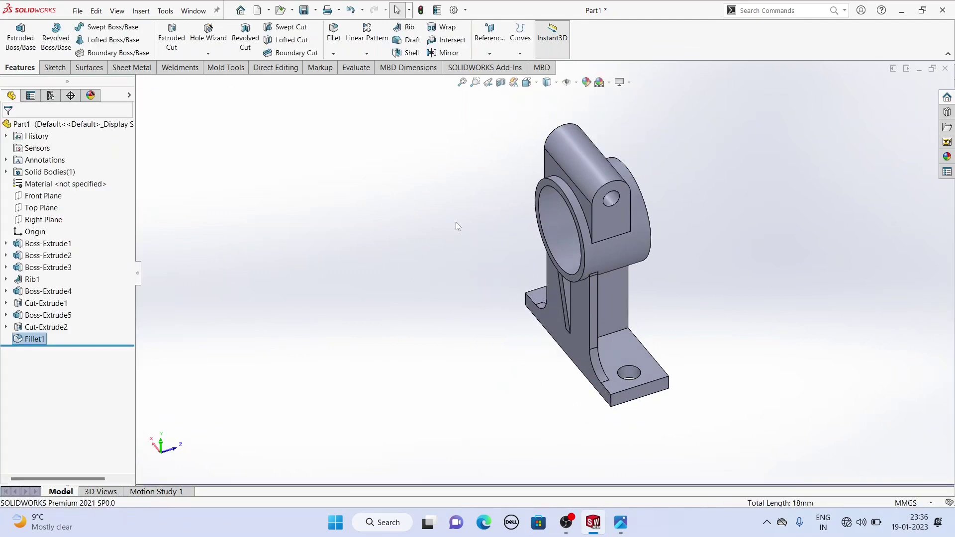
# - On the ring's front end face, sketch a corner rectangle about 76 mm tall from above the lug down into the bore
pyautogui.moveTo(485, 340); pyautogui.dragTo(552, 311, button='middle')
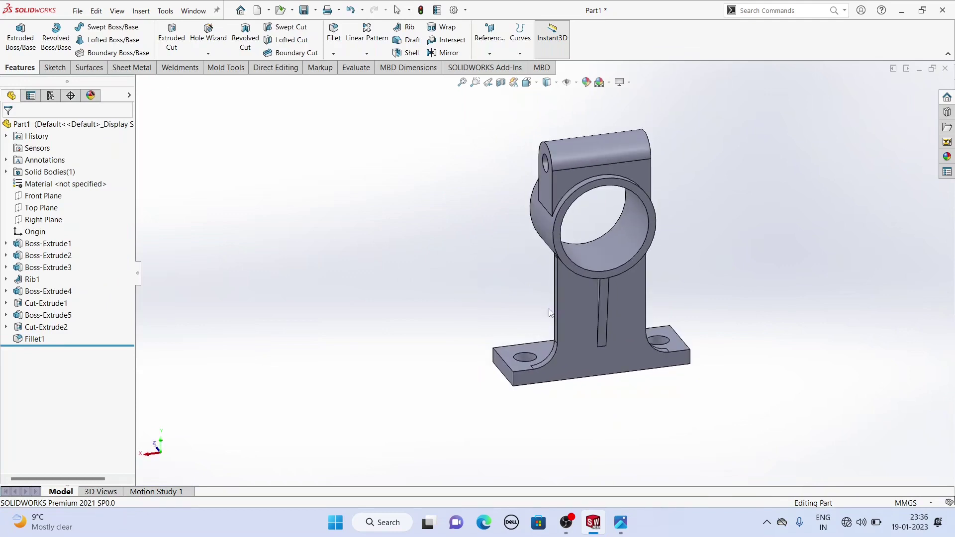
pyautogui.click(615, 182)
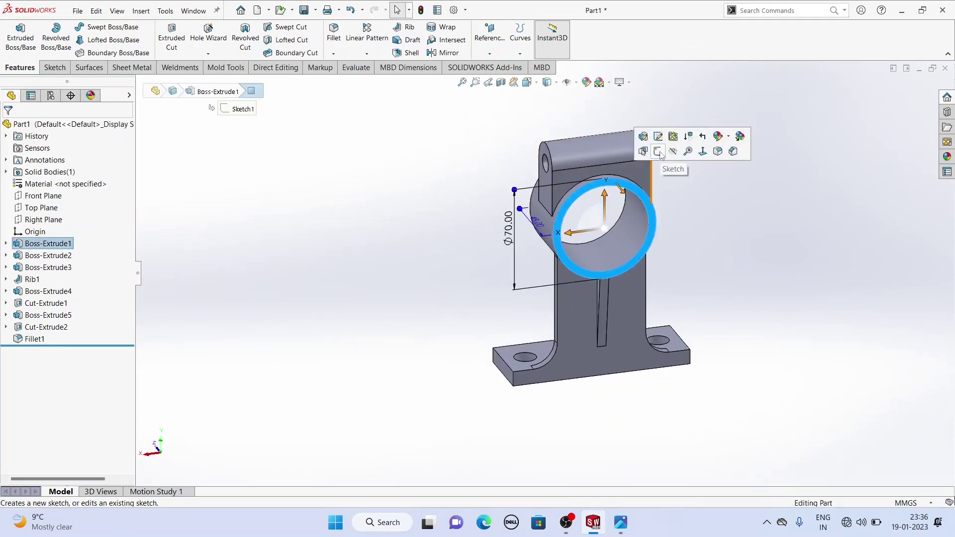
pyautogui.click(658, 152)
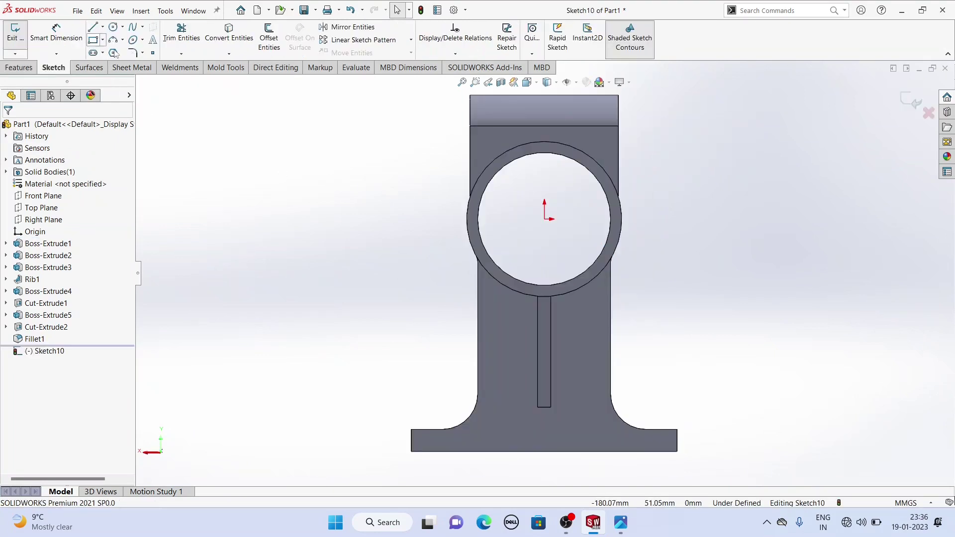
pyautogui.click(93, 40)
pyautogui.press('f')
pyautogui.click(526, 109)
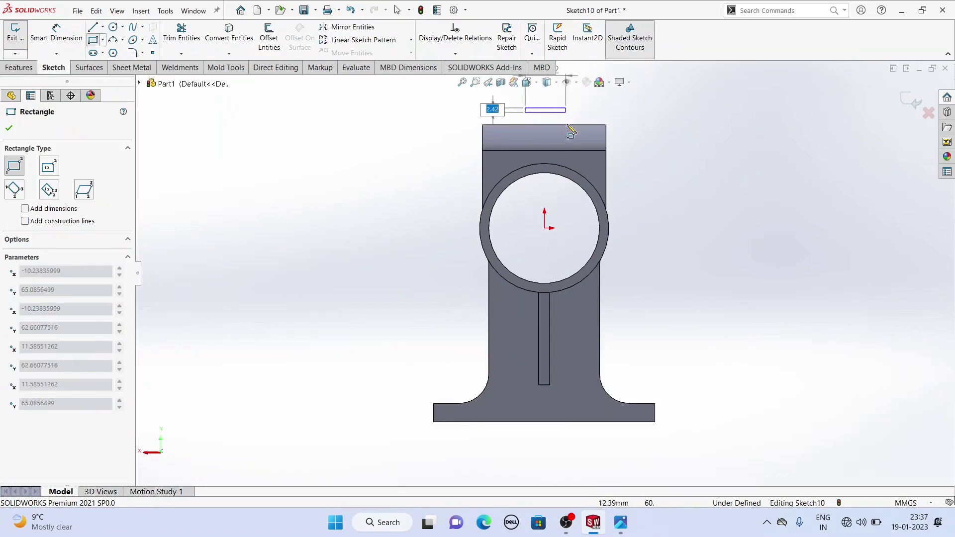
pyautogui.click(567, 248)
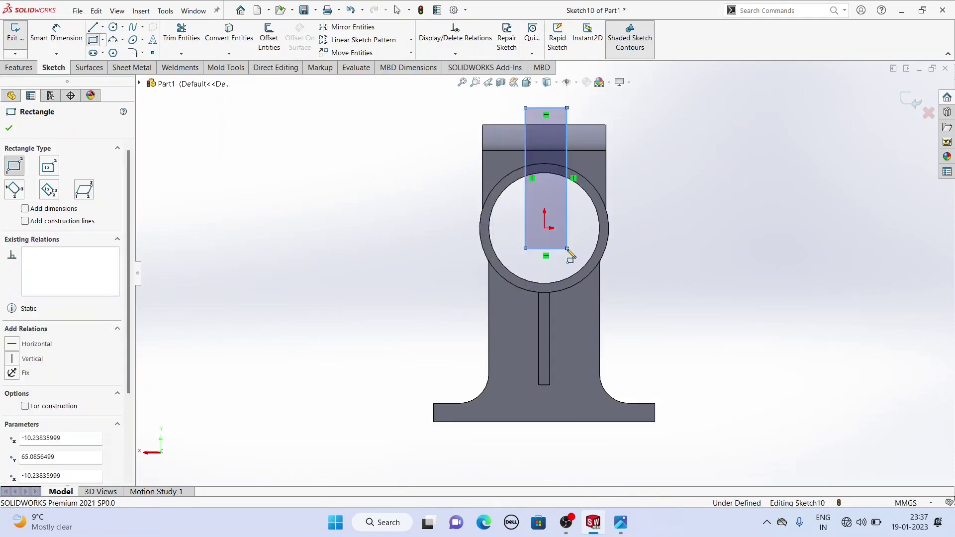
# - Draw a vertical centerline from the origin up past the rectangle's upper edge
pyautogui.click(102, 27)
pyautogui.click(118, 53)
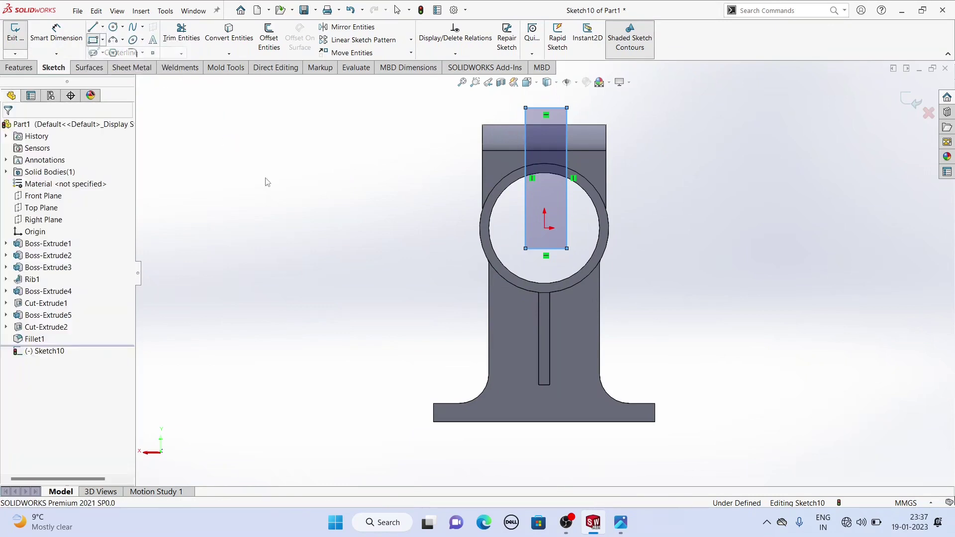
pyautogui.scroll(2, 544, 274)
pyautogui.click(545, 243)
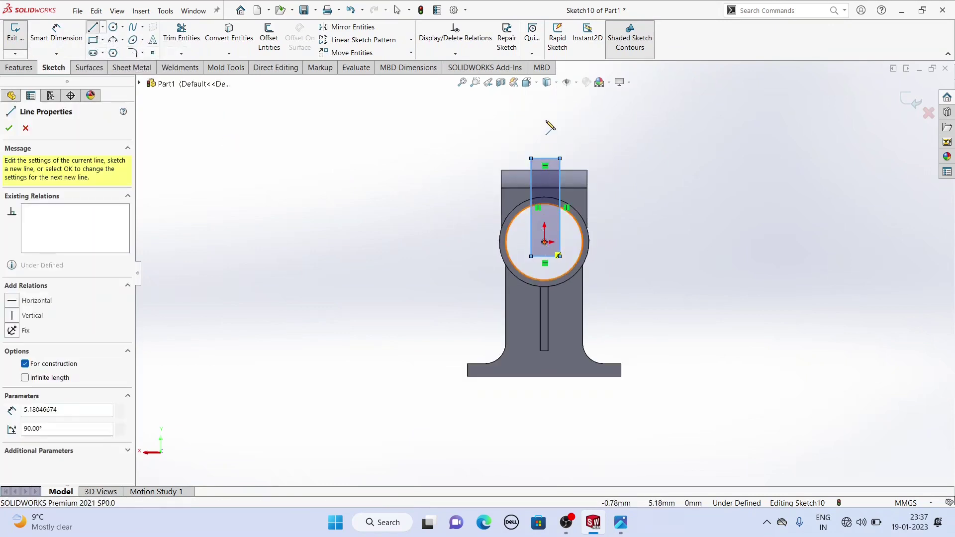
pyautogui.rightClick(486, 133)
pyautogui.click(512, 134)
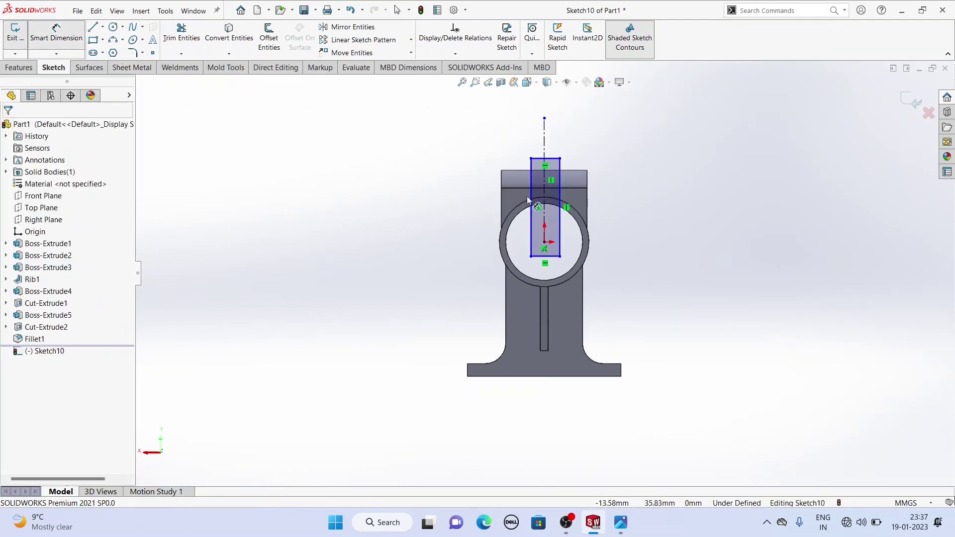
# - Dimension the width of the slot rectangle between its two vertical sides to 3 mm
pyautogui.click(559, 190)
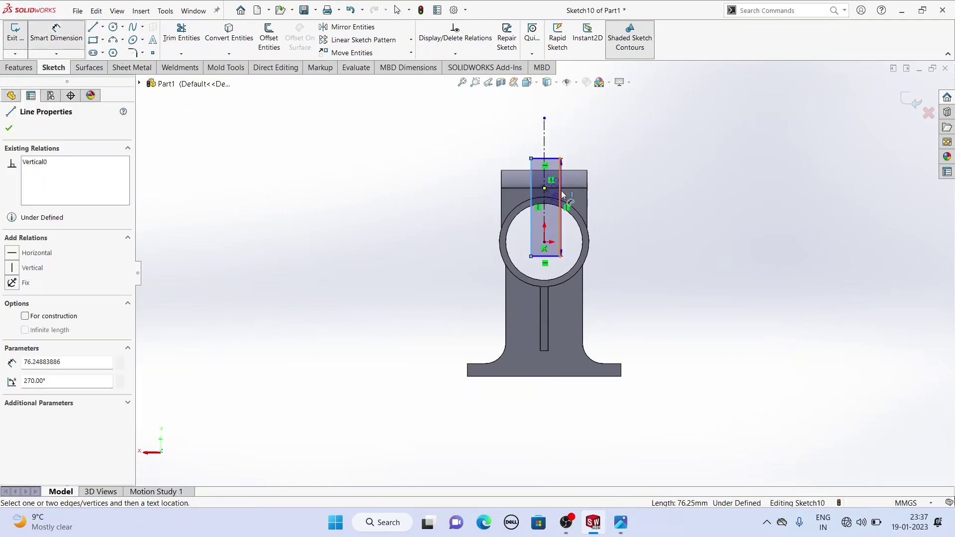
pyautogui.click(544, 149)
pyautogui.click(527, 132)
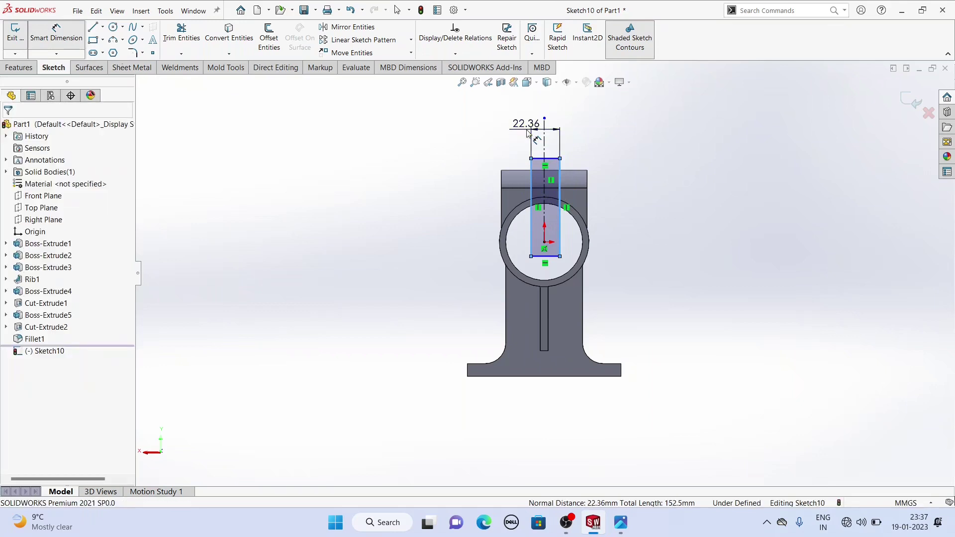
pyautogui.write('3')
pyautogui.press('Return')
pyautogui.rightClick(433, 123)
pyautogui.click(471, 151)
# - Make the rectangle's two long vertical sides symmetric about the vertical centerline
pyautogui.scroll(-3, 570, 209)
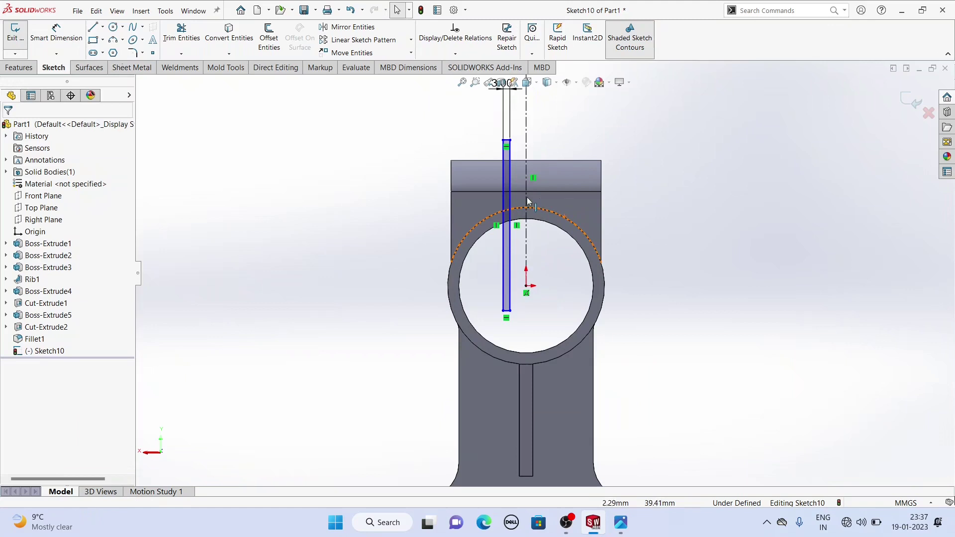
pyautogui.click(527, 202)
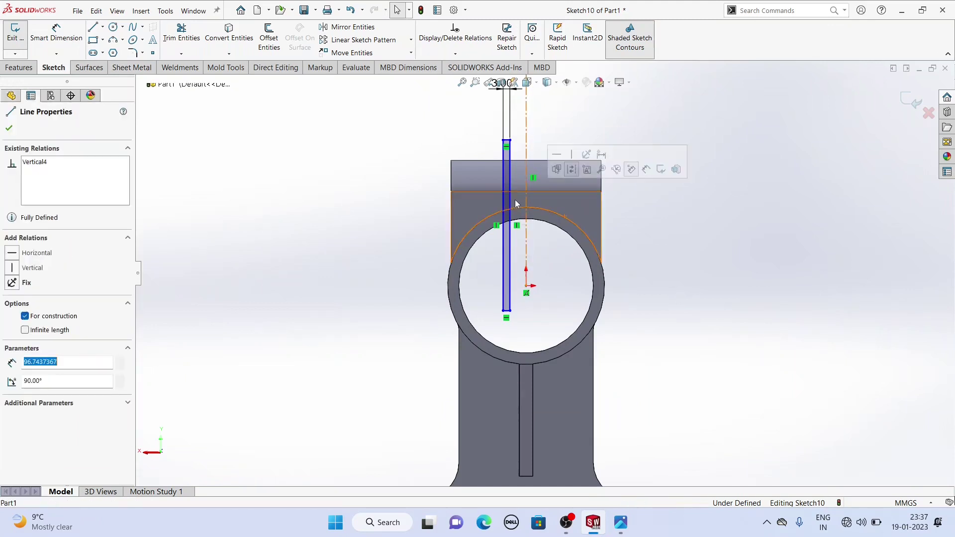
pyautogui.keyDown('ctrl'); pyautogui.click(510, 201); pyautogui.keyUp('ctrl')
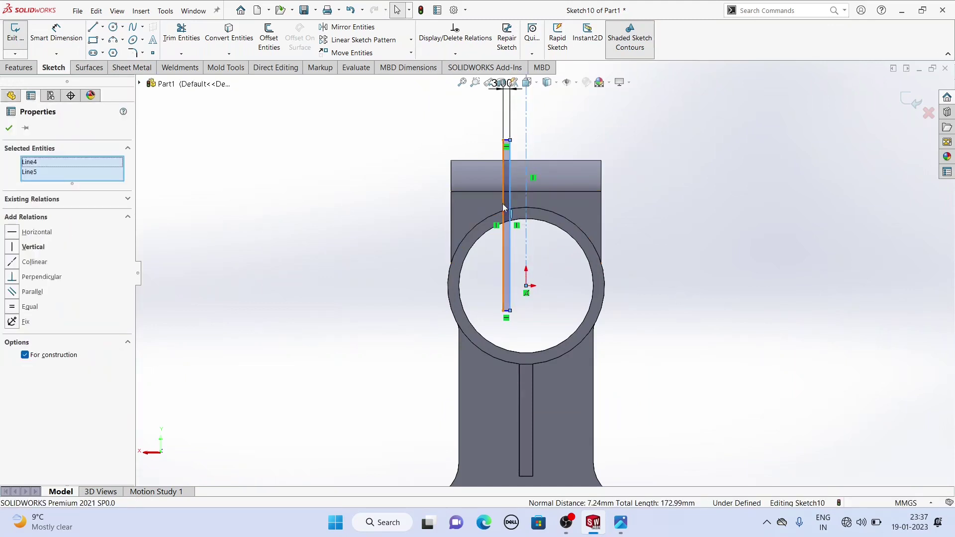
pyautogui.keyDown('ctrl'); pyautogui.click(504, 208); pyautogui.keyUp('ctrl')
pyautogui.click(11, 317)
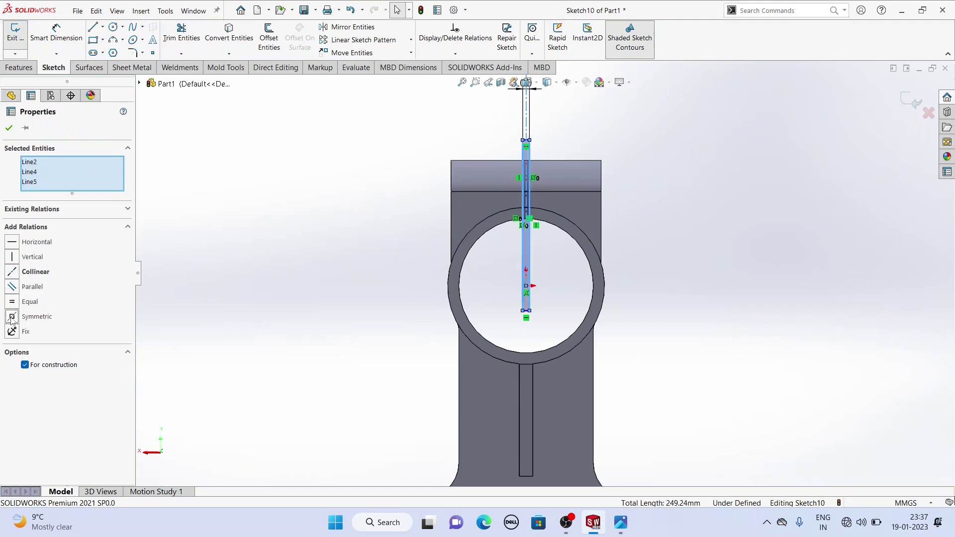
pyautogui.click(10, 129)
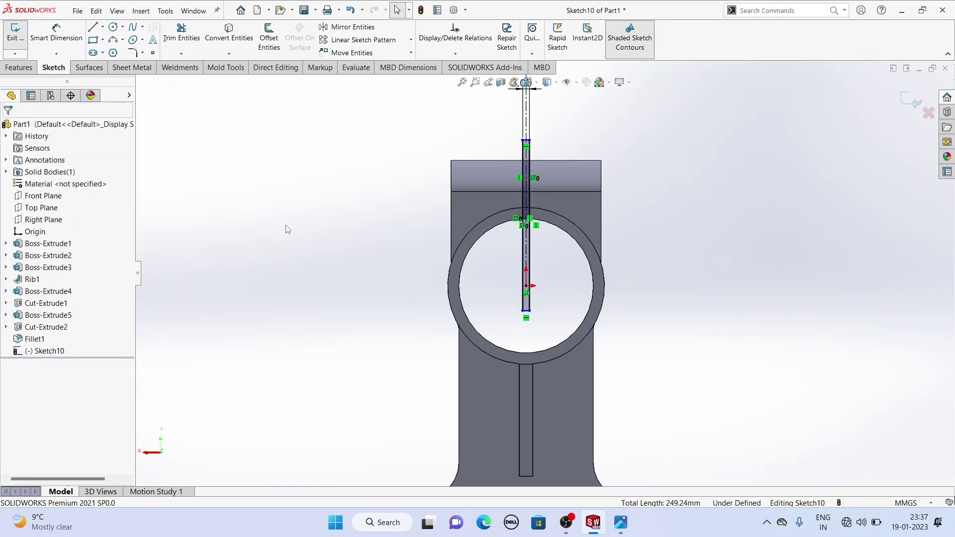
# - Cut the 3 mm rectangle through the lug and the ring's upper wall with a 67 mm blind Extruded Cut
pyautogui.click(522, 140)
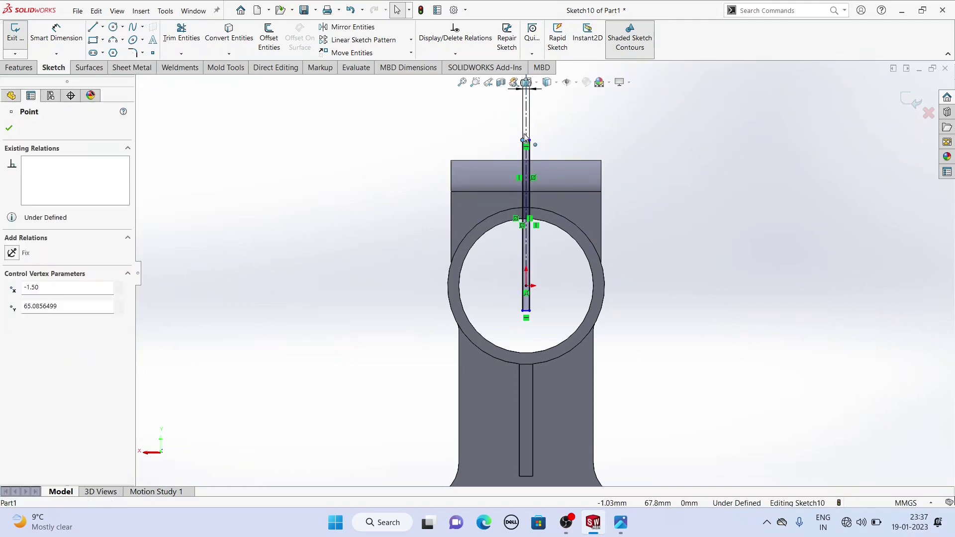
pyautogui.scroll(-2, 548, 193)
pyautogui.moveTo(657, 213); pyautogui.dragTo(657, 258, button='middle')
pyautogui.click(20, 68)
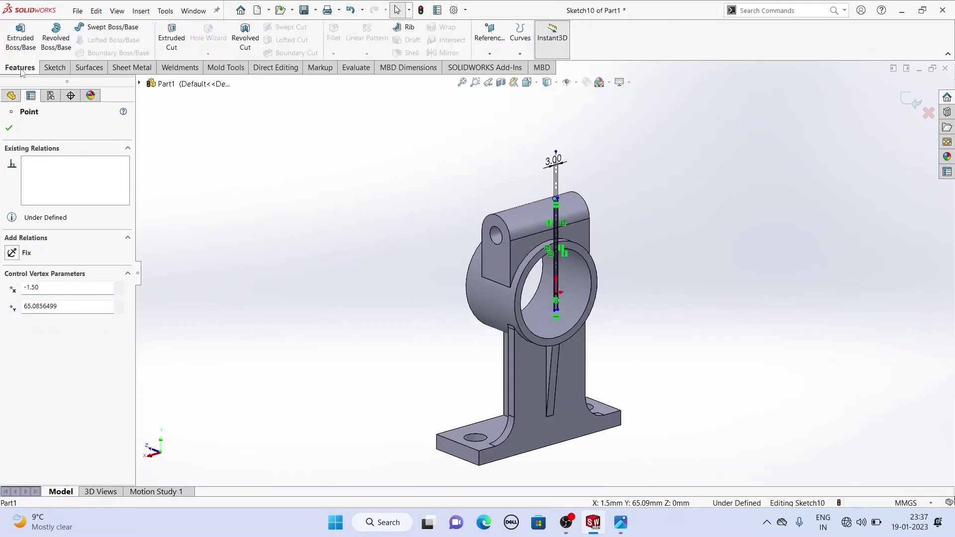
pyautogui.click(175, 44)
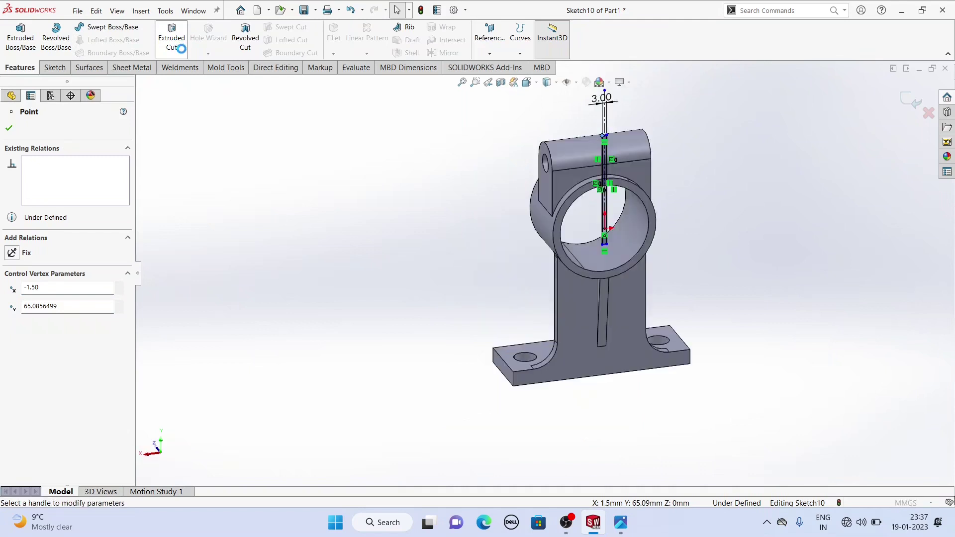
pyautogui.moveTo(438, 160)
pyautogui.mouseDown(button='middle')
pyautogui.moveTo(435, 184)
pyautogui.moveTo(514, 155)
pyautogui.moveTo(422, 173)
pyautogui.moveTo(108, 147)
pyautogui.mouseUp(button='middle')
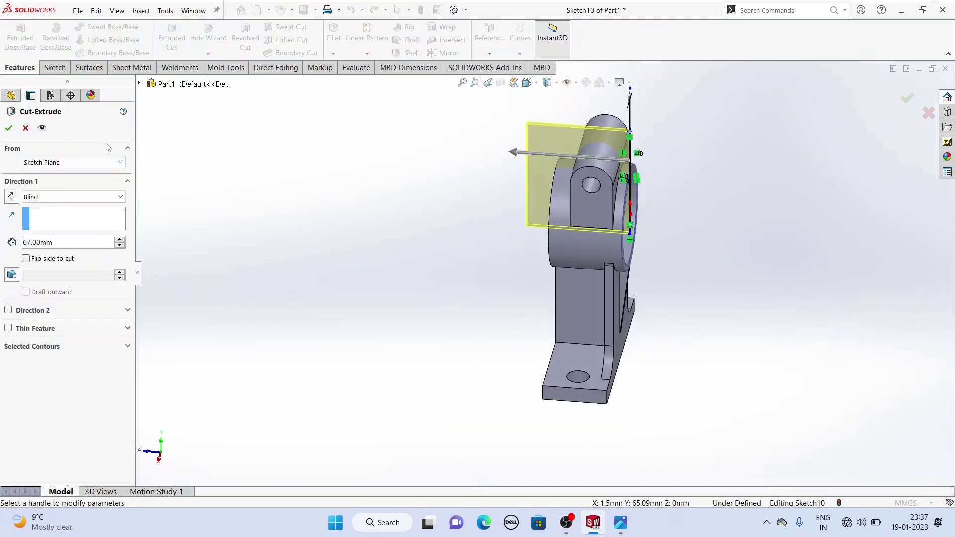
pyautogui.click(9, 128)
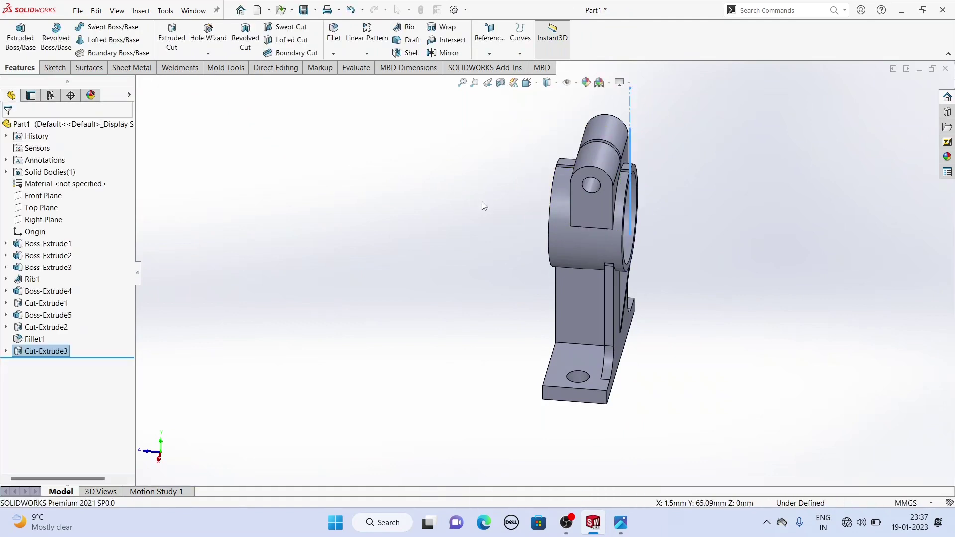
# - Apply the chromium plate appearance from the Metal > Chrome appearances to the whole bracket
pyautogui.moveTo(468, 202); pyautogui.dragTo(413, 134, button='middle')
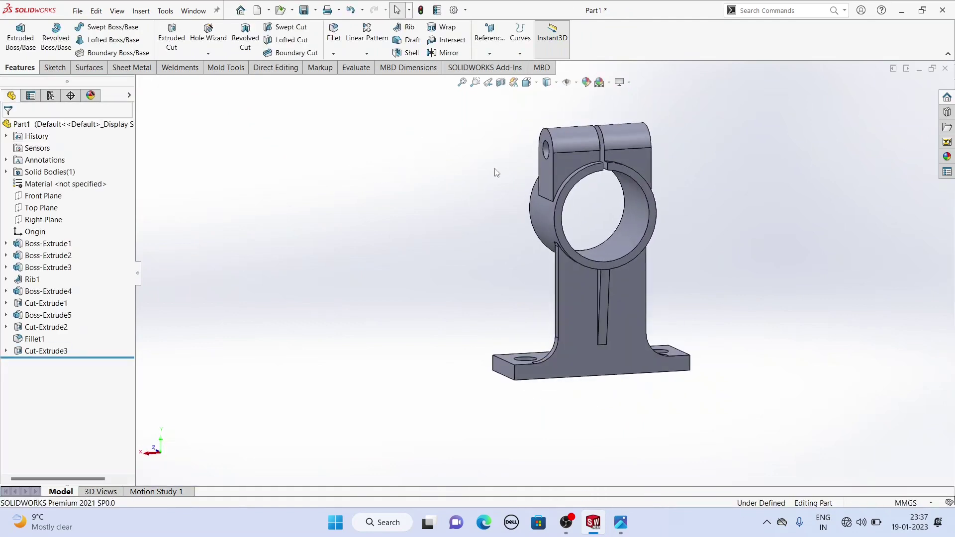
pyautogui.scroll(-3, 561, 181)
pyautogui.moveTo(560, 178); pyautogui.dragTo(687, 273, button='middle')
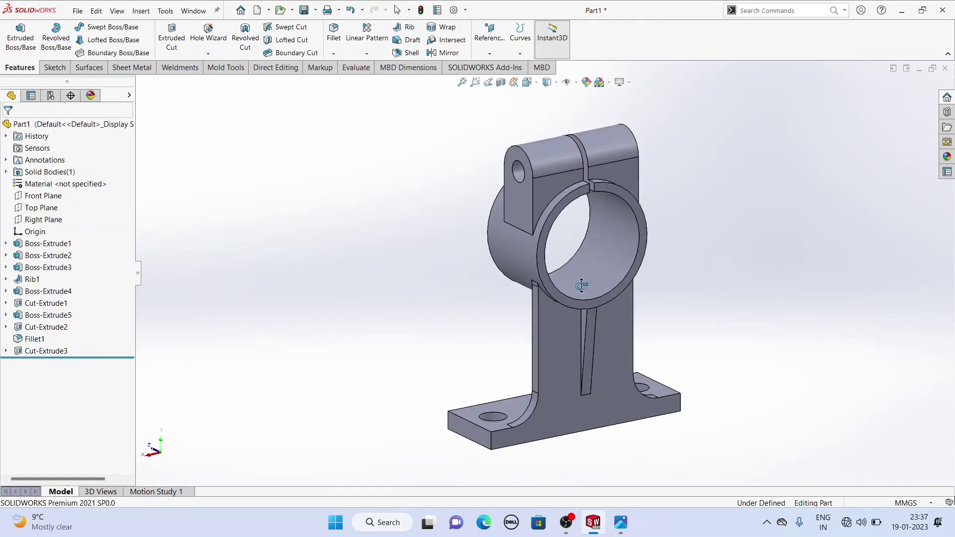
pyautogui.click(942, 160)
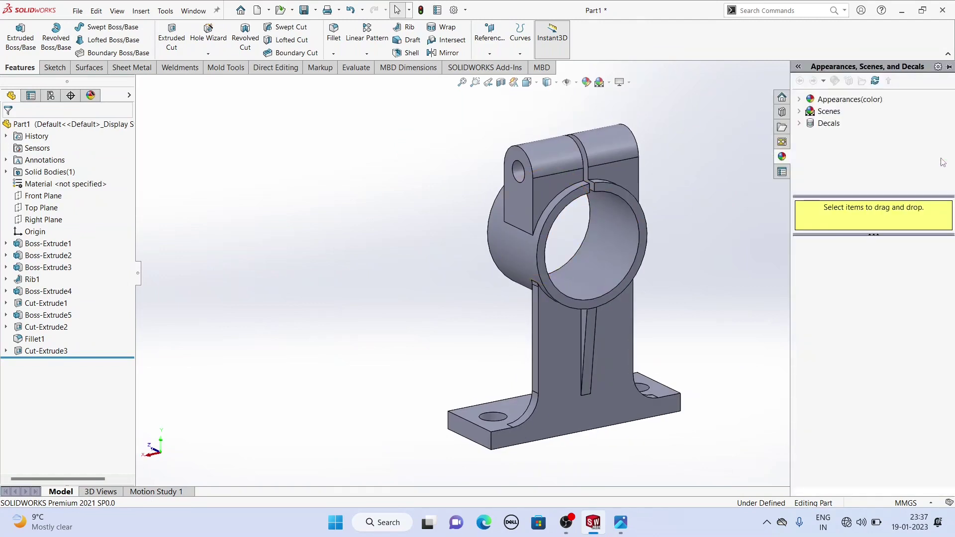
pyautogui.click(799, 99)
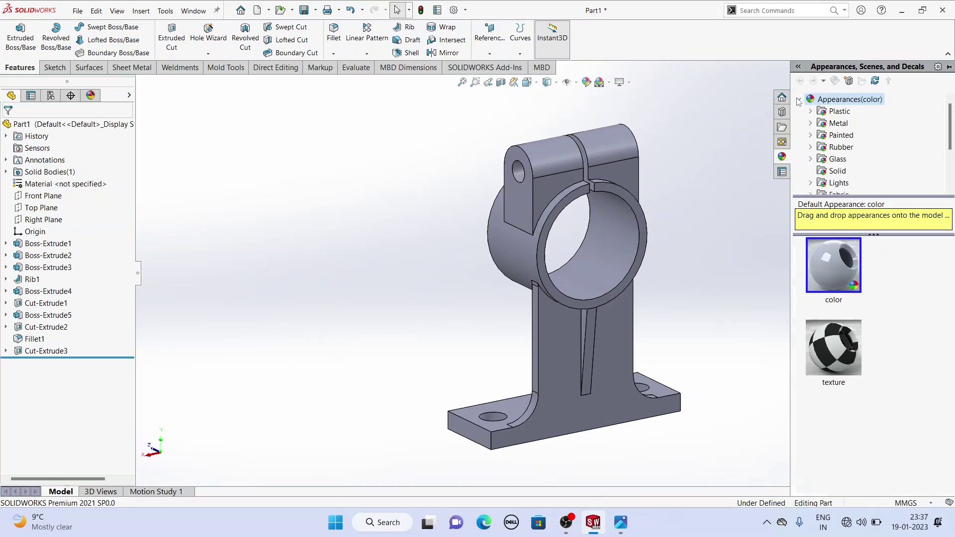
pyautogui.doubleClick(839, 124)
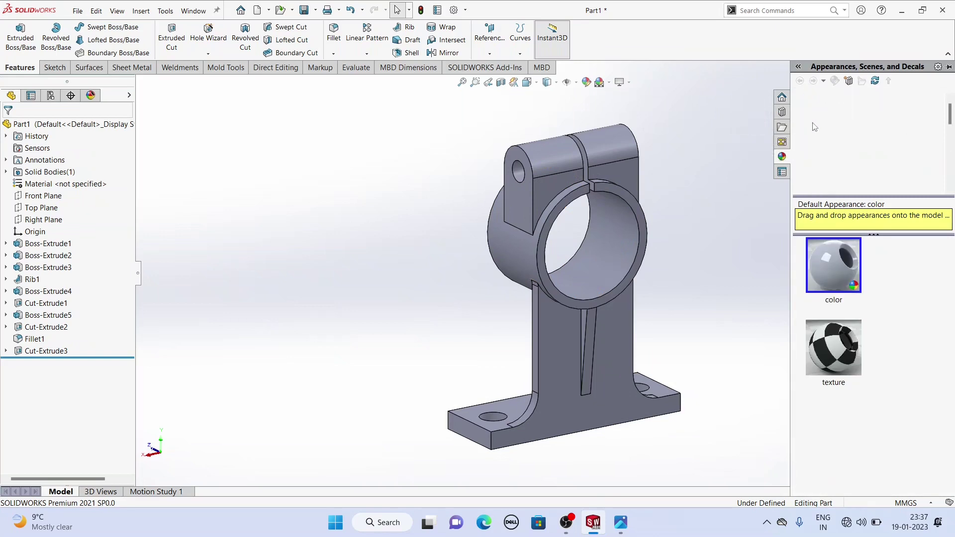
pyautogui.click(854, 124)
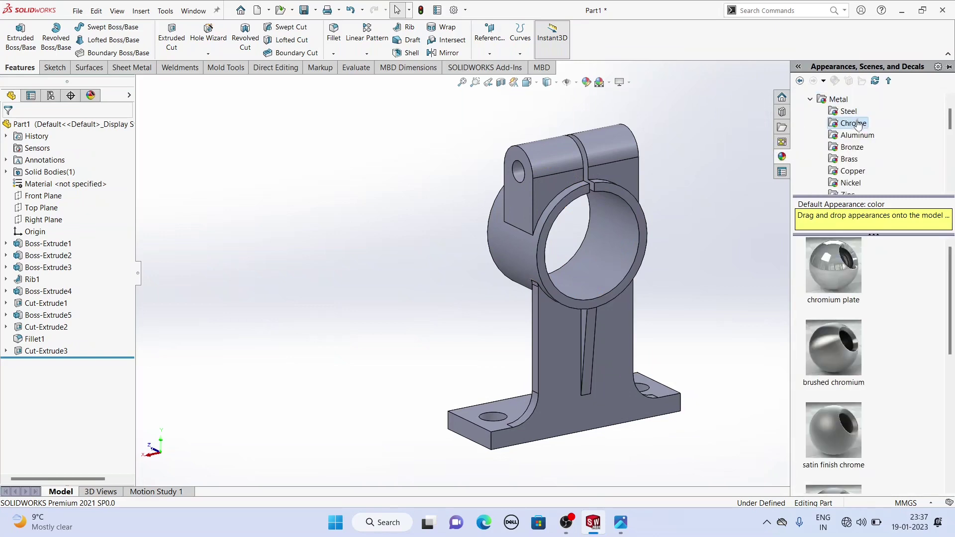
pyautogui.doubleClick(828, 278)
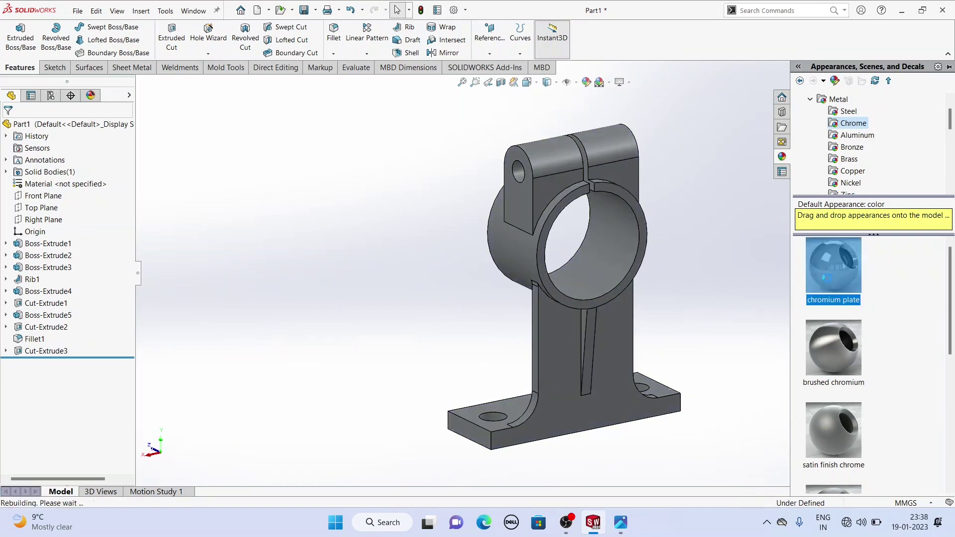
pyautogui.moveTo(669, 288); pyautogui.dragTo(696, 278, button='middle')
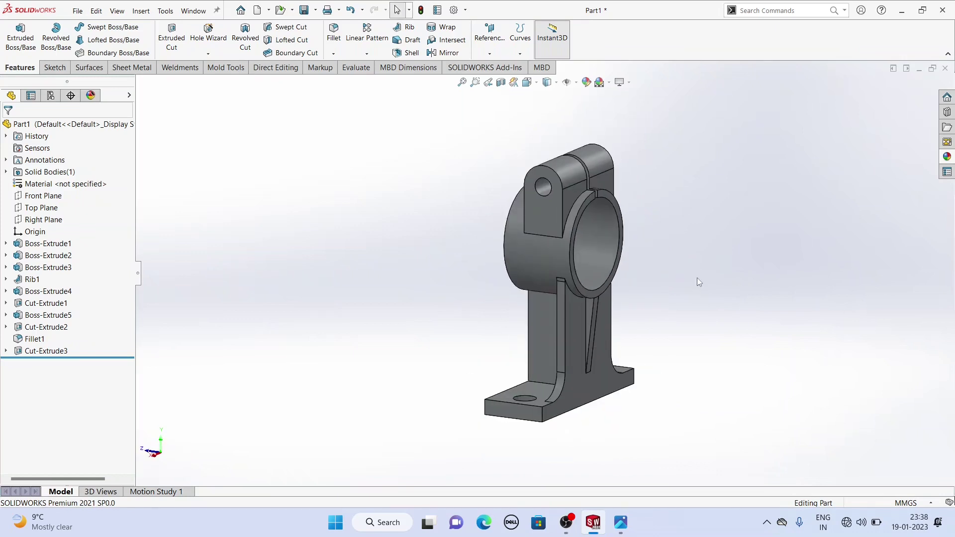